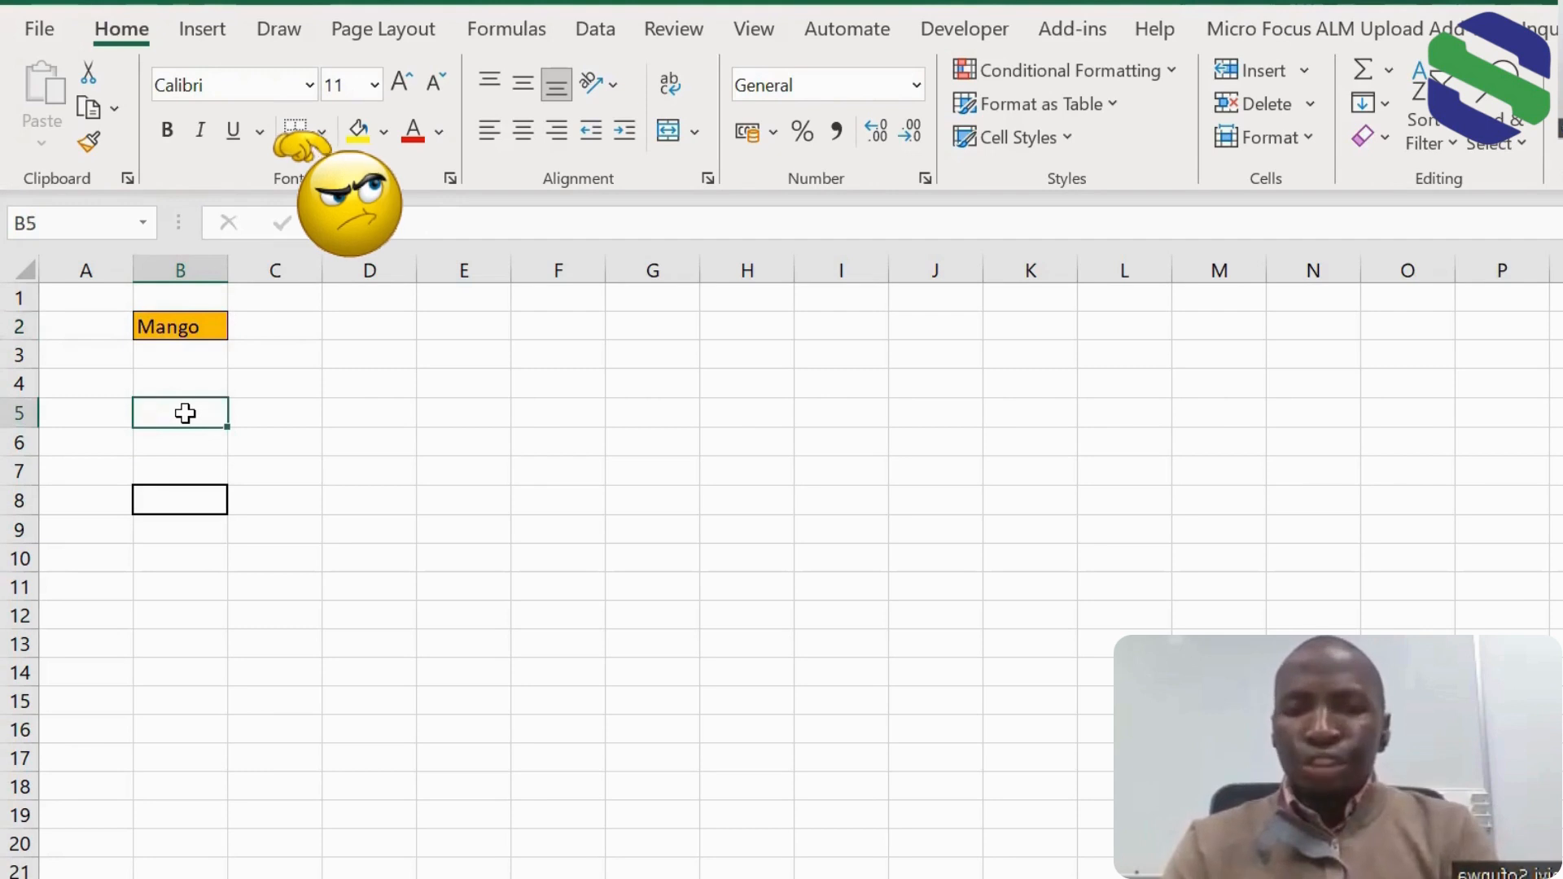
Step: Try to enter 098 in cell B5 to test its validation rule, and dismiss the entry
type("098")
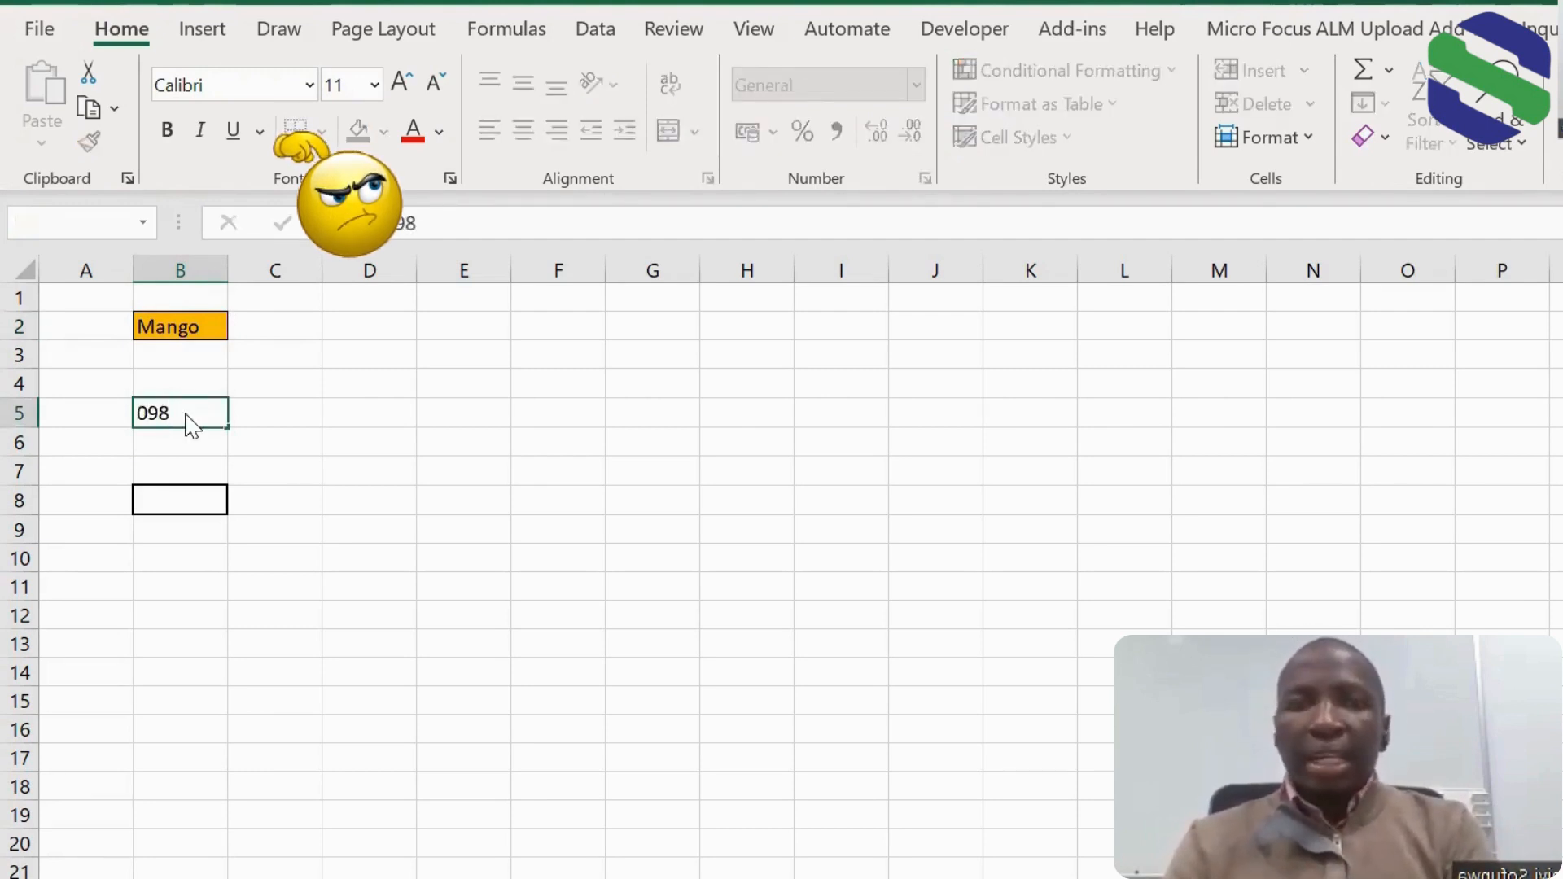
key("Return")
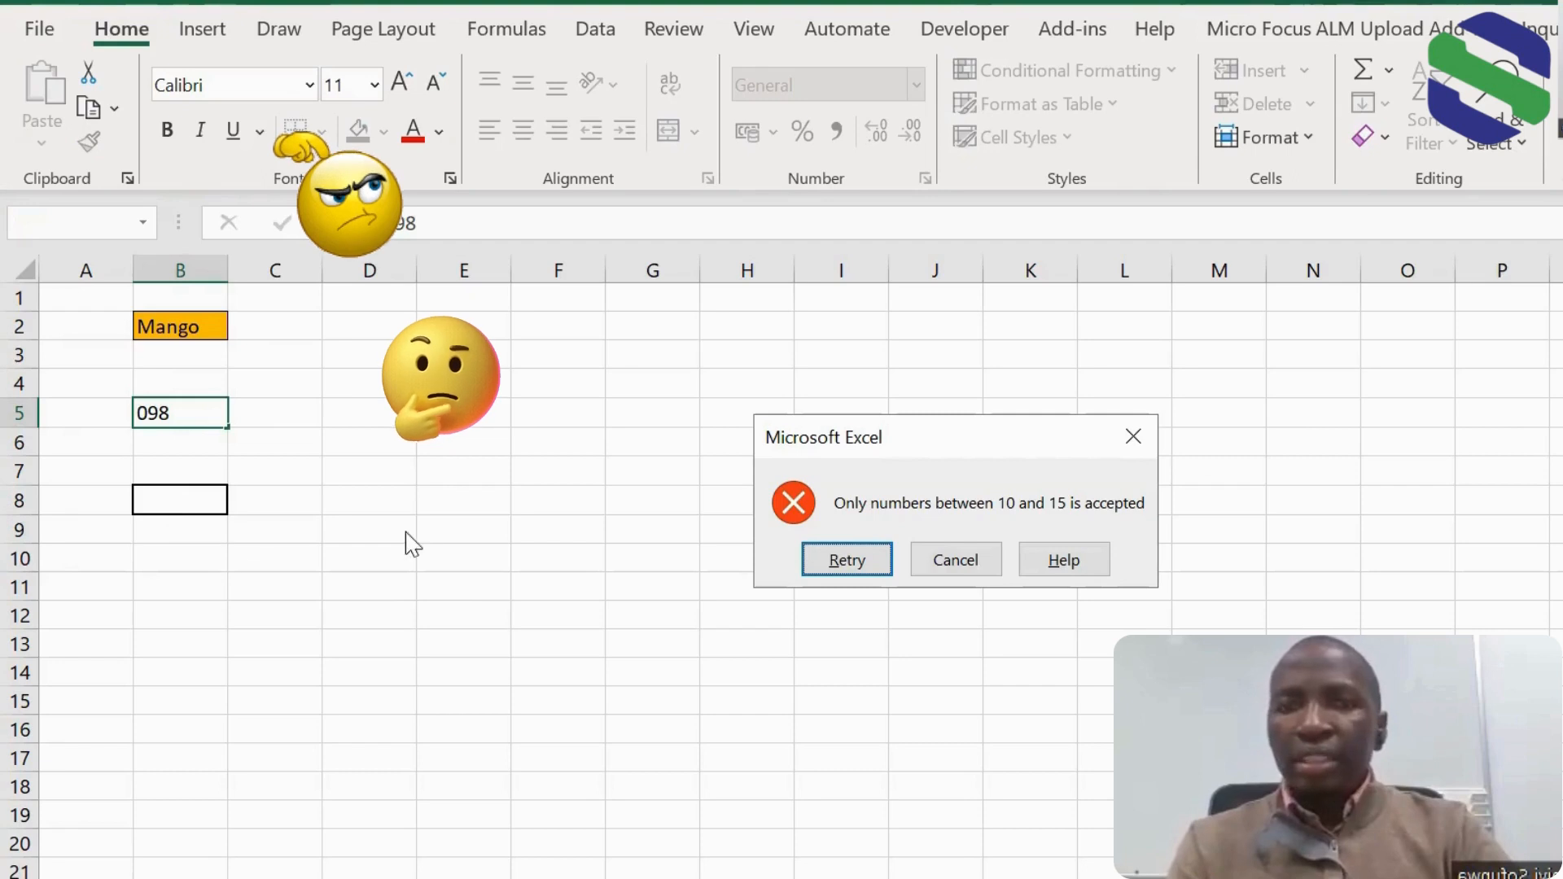
key("Escape")
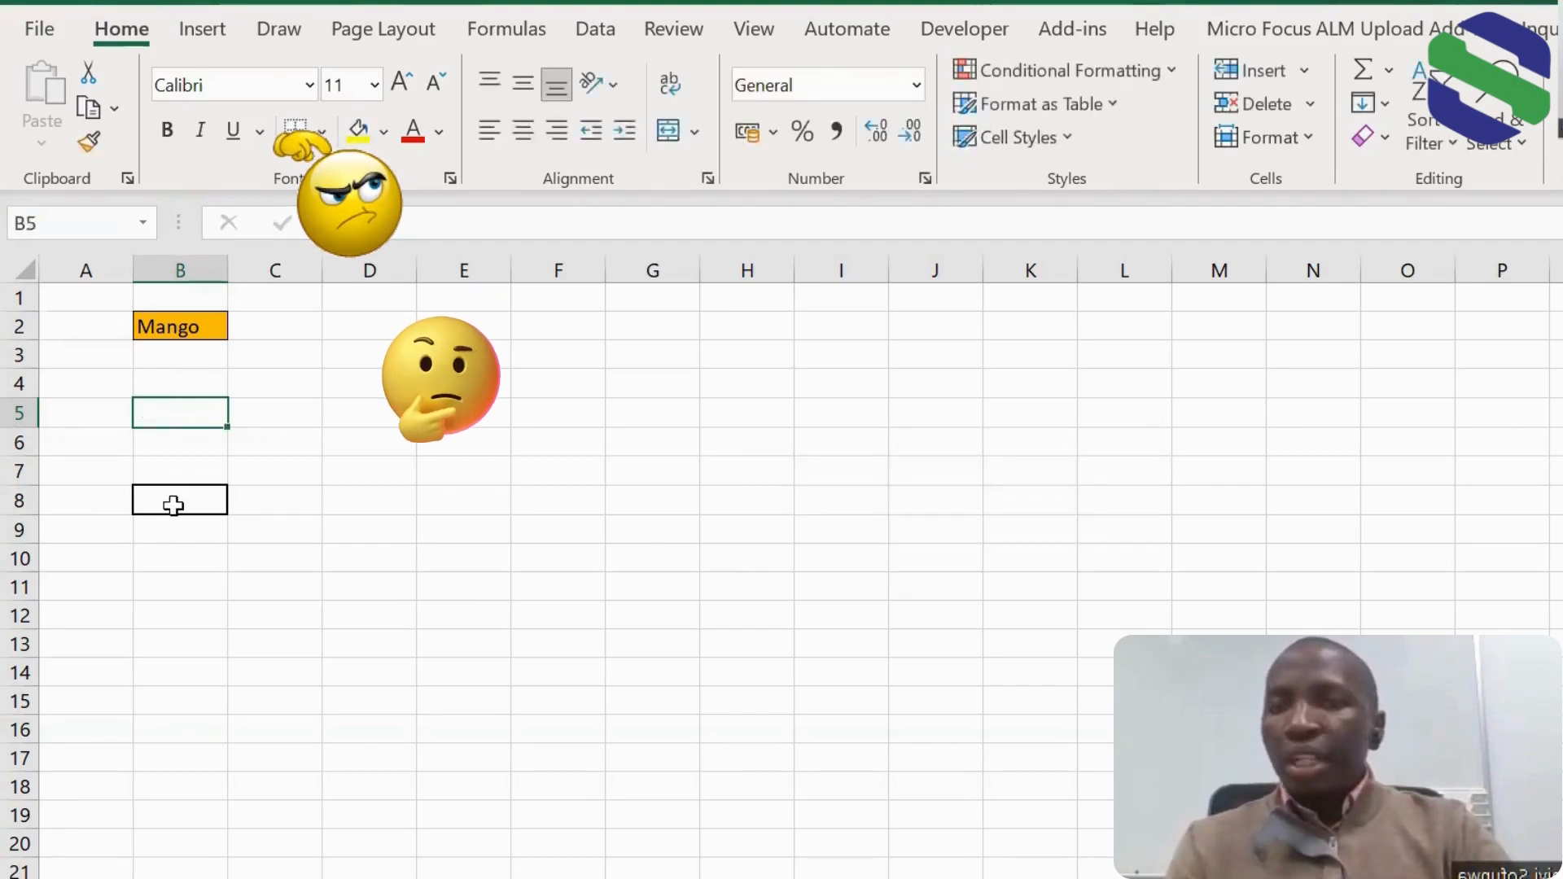
Step: Try to enter 9876 in cell B8 to test its validation rule, and cancel the entry
left_click(174, 505)
double_click(176, 505)
type("987")
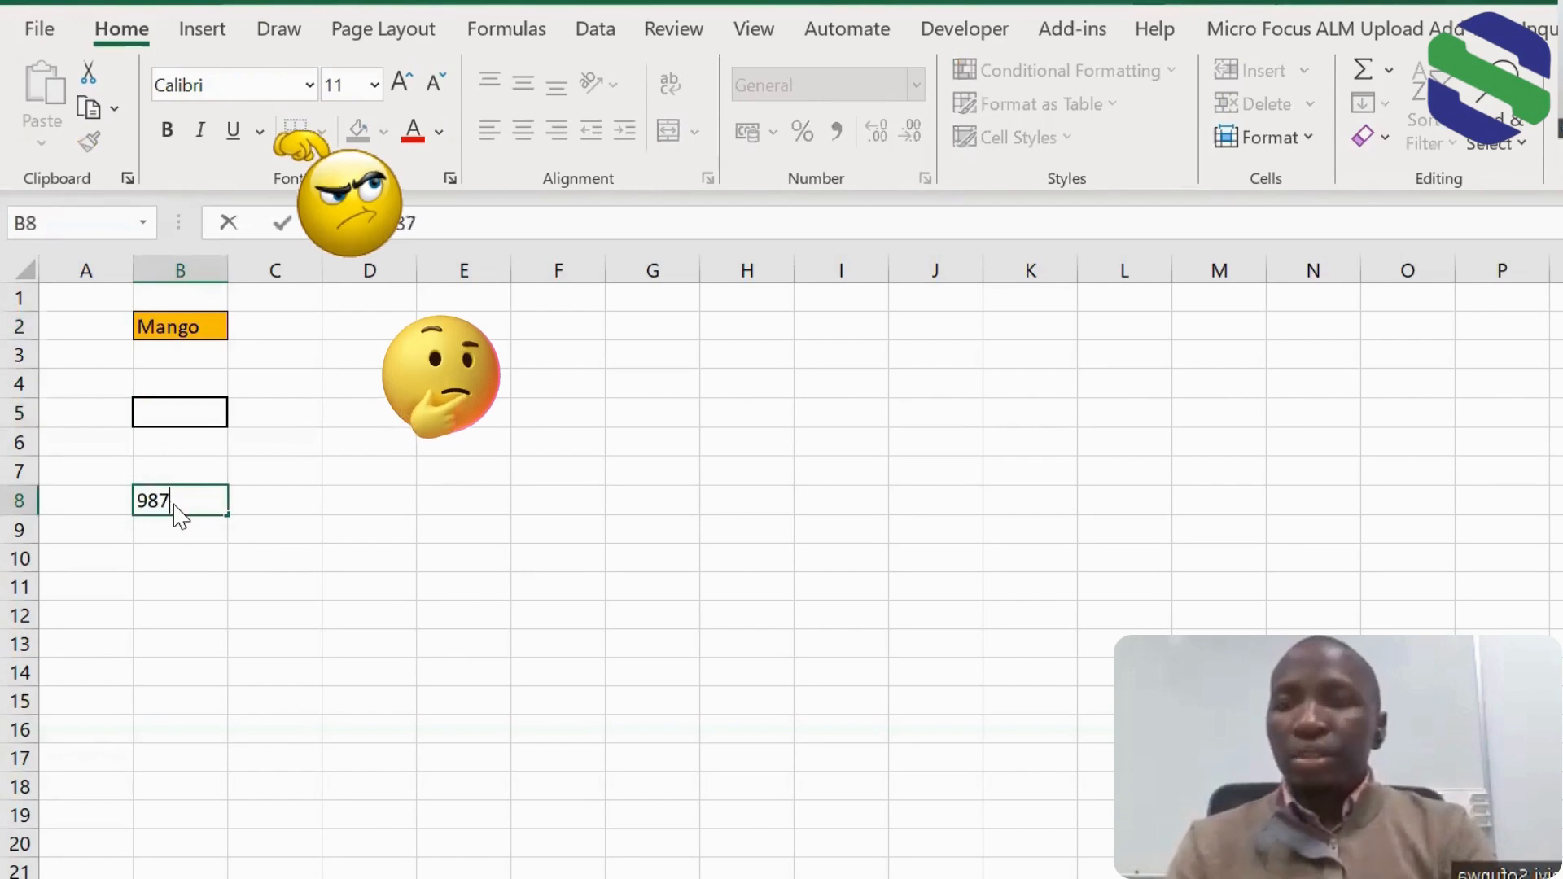
type("6")
key("Return")
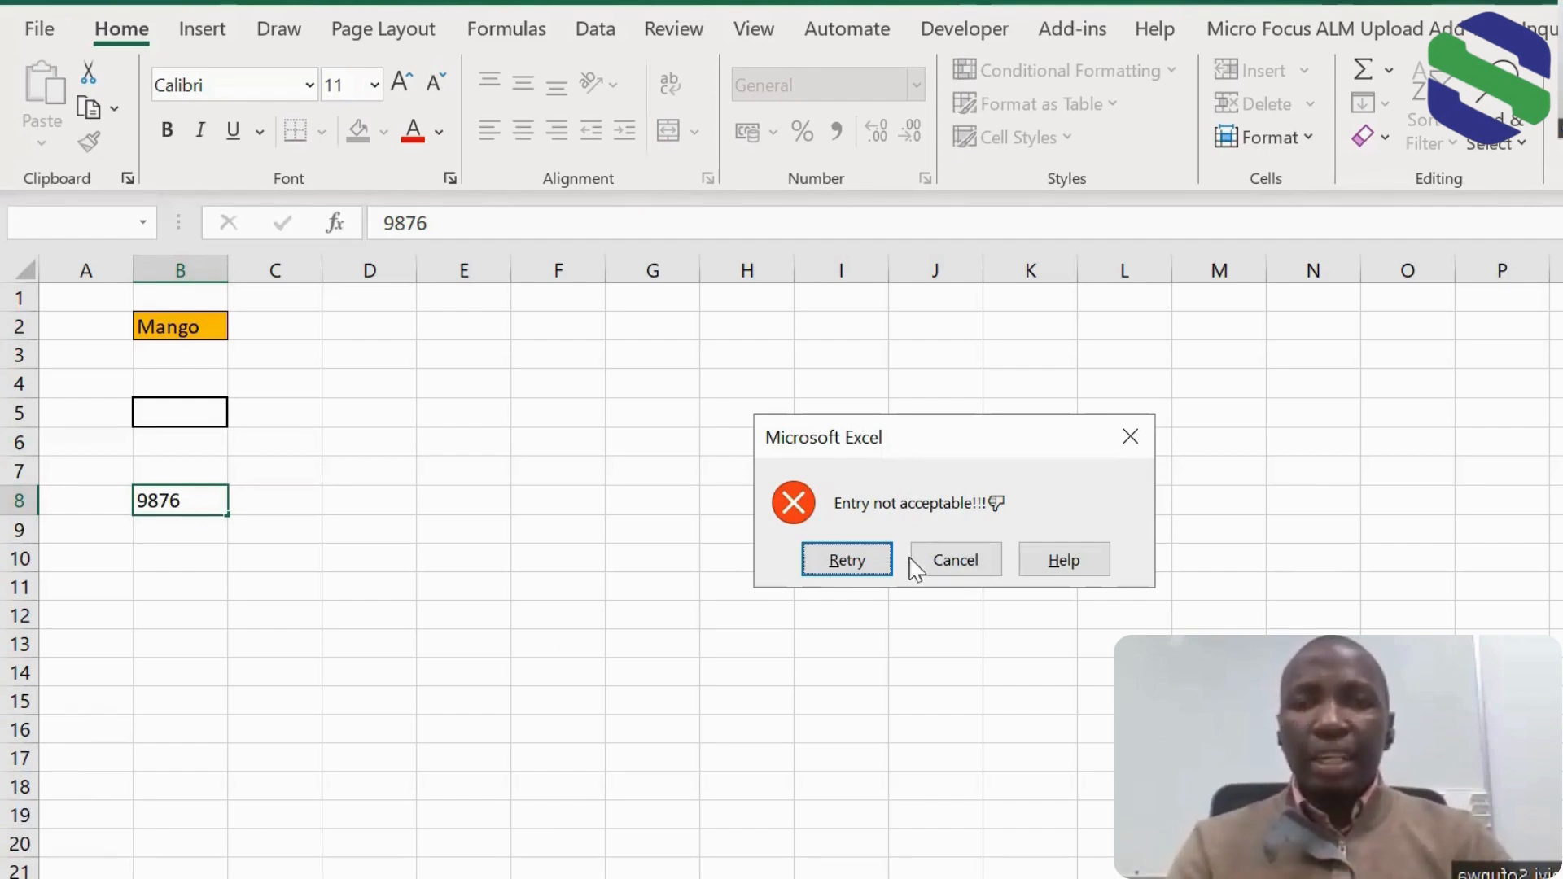
left_click(977, 562)
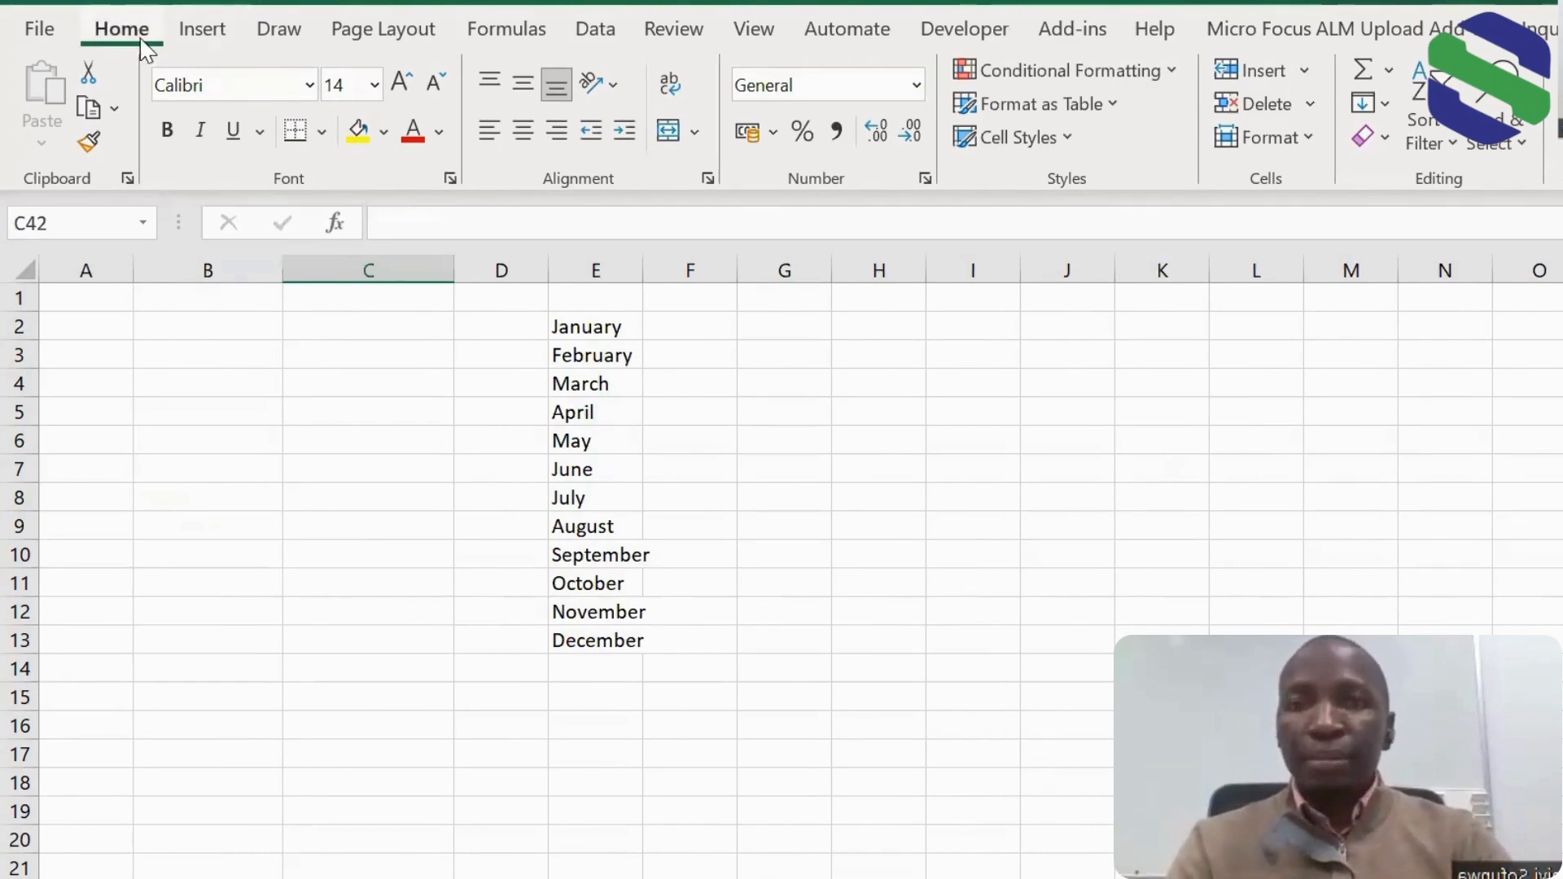
Step: On the sheet listing the months, set the data validation of cell B2 to allow a List
left_click(600, 38)
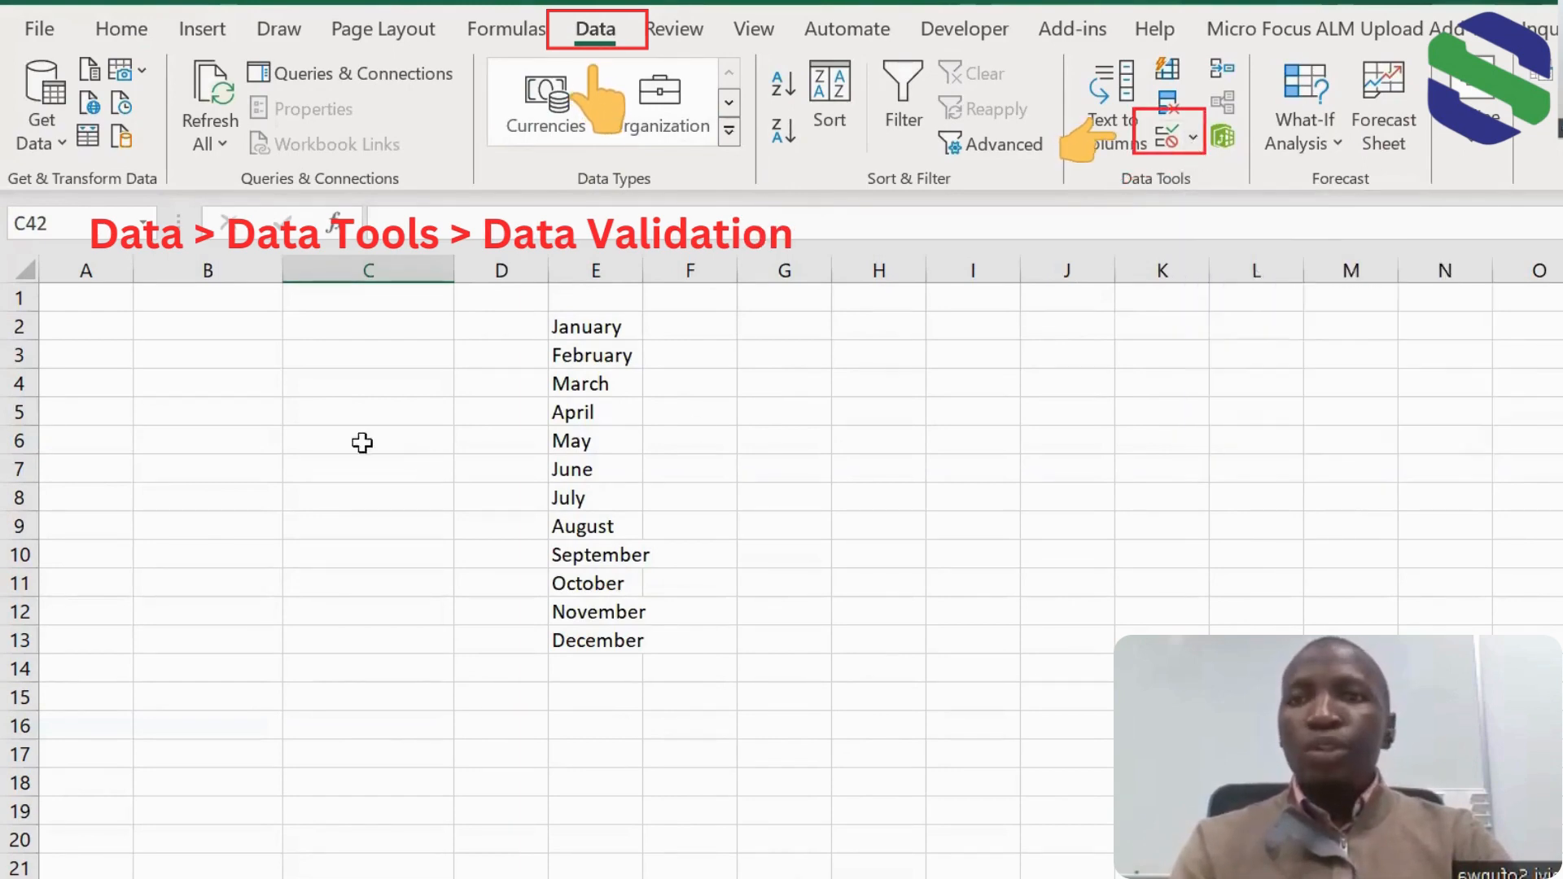
left_click(214, 324)
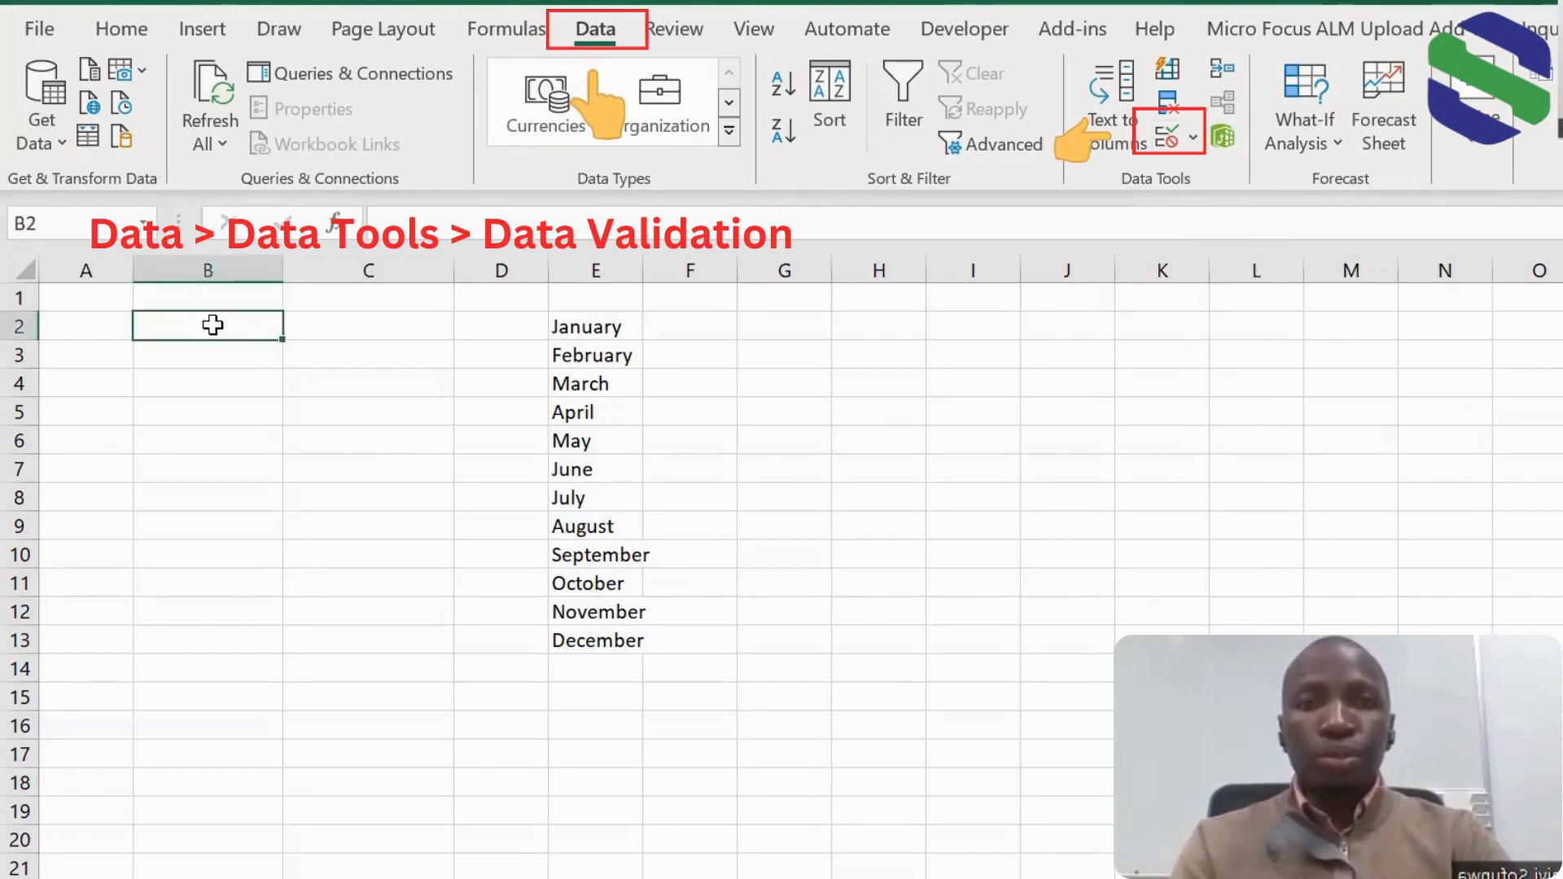
left_click(1193, 141)
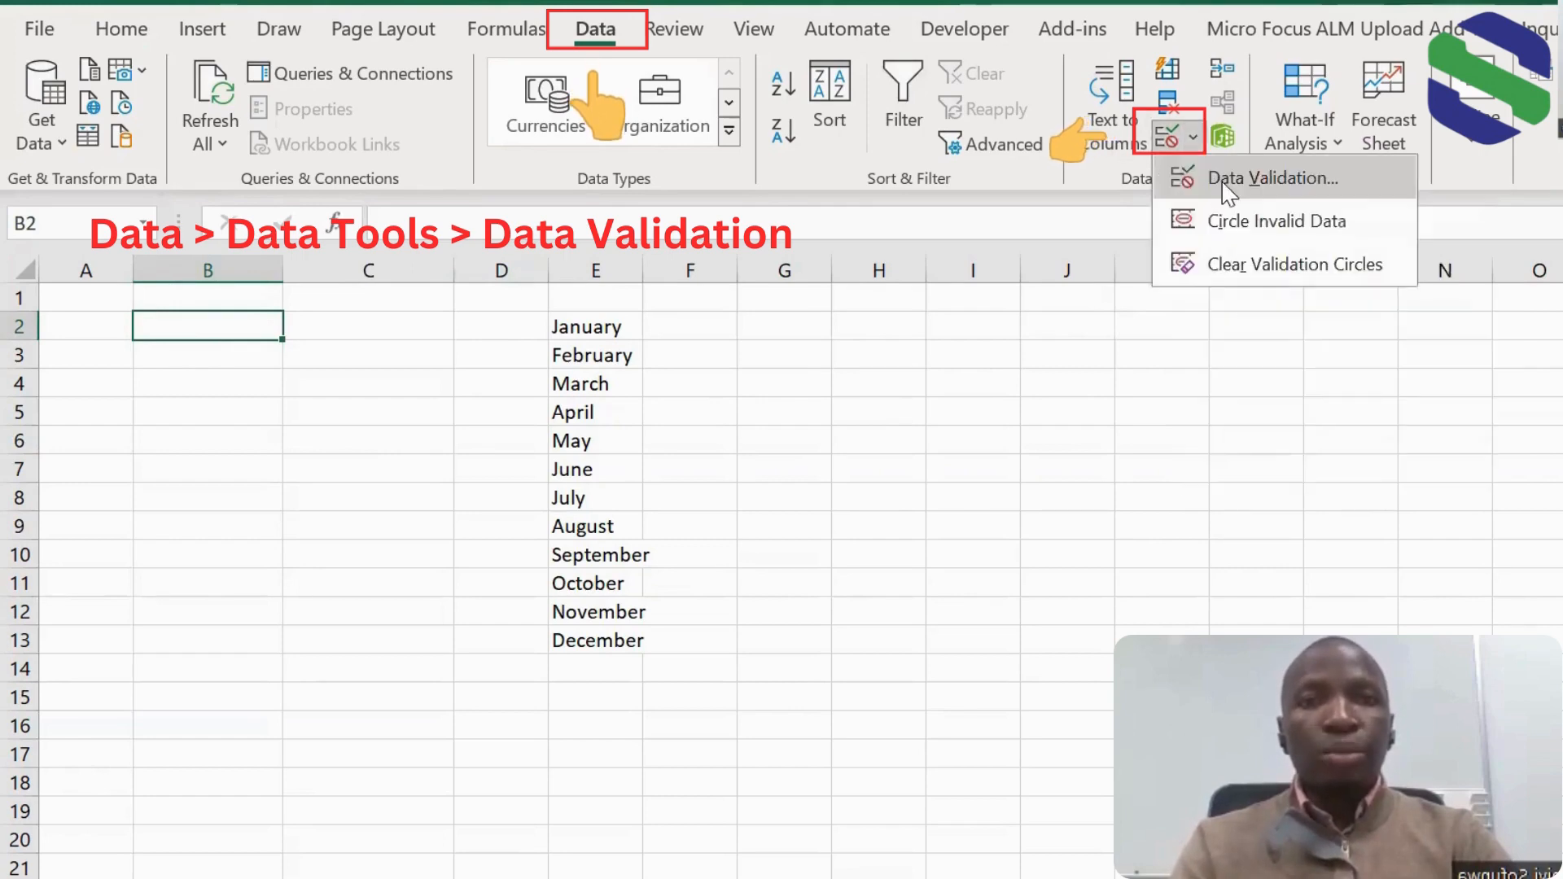
left_click(1231, 184)
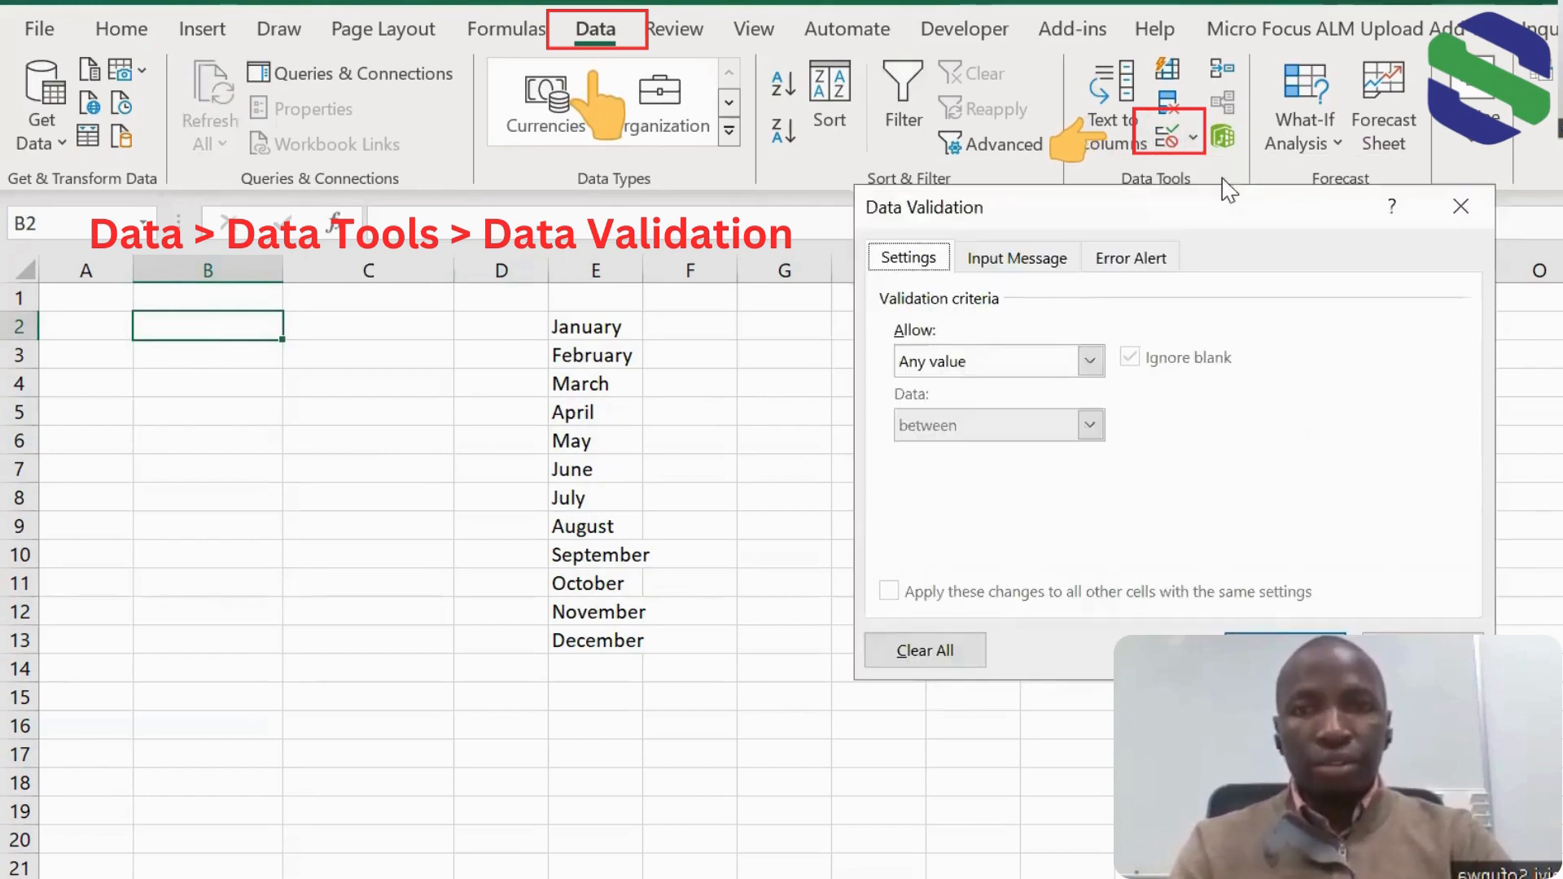
left_click(1088, 362)
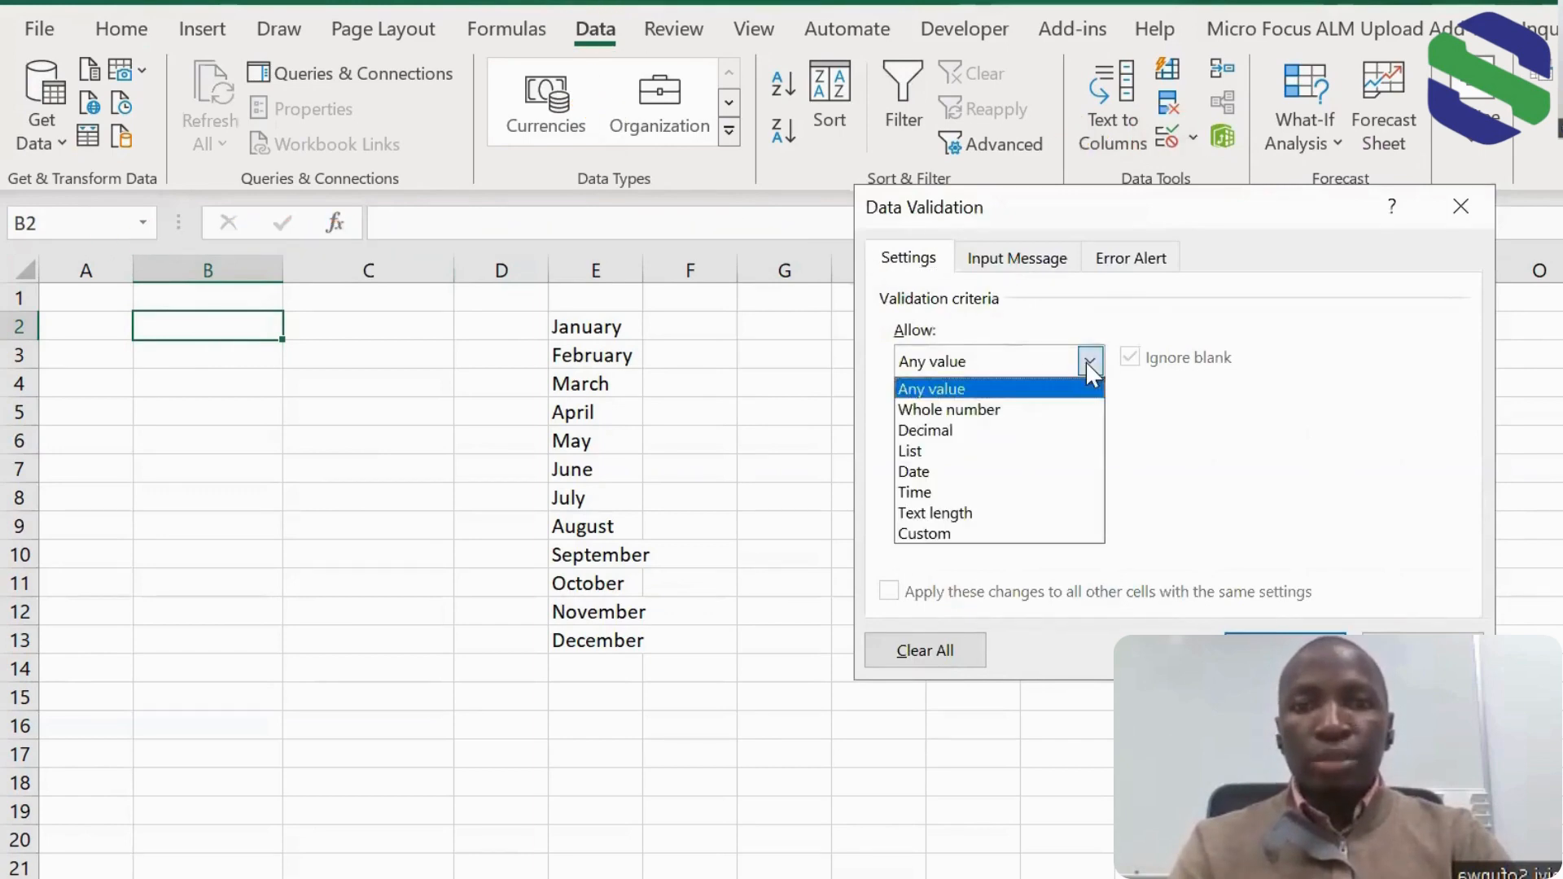
left_click(960, 448)
Step: Apply "Orange, Apple, Banana" as the list source for cell B2 and choose Banana from its dropdown
left_click(964, 488)
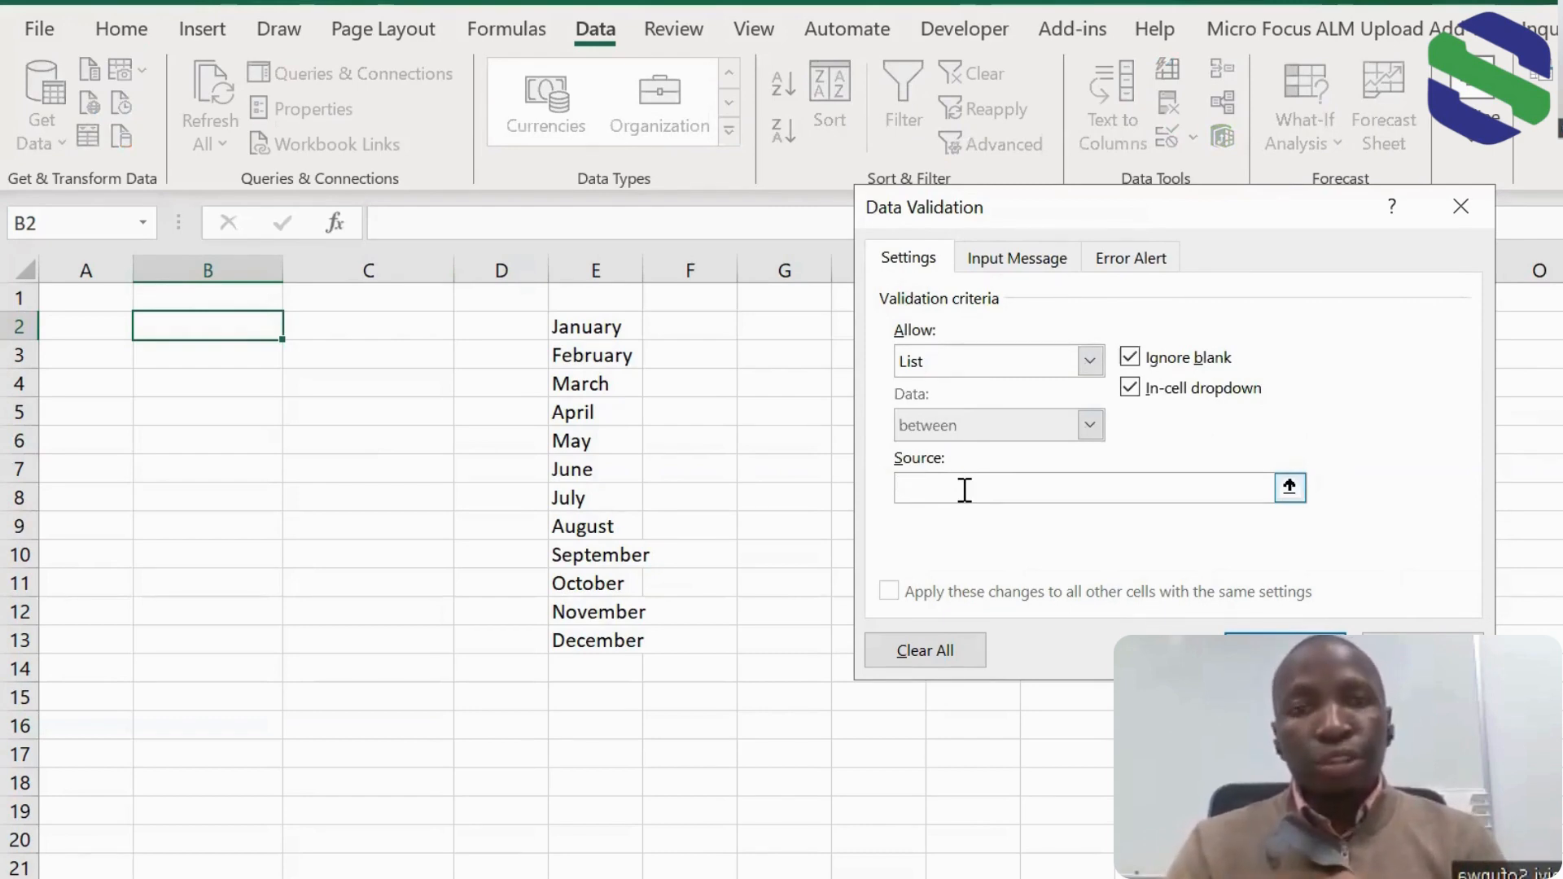
type("O")
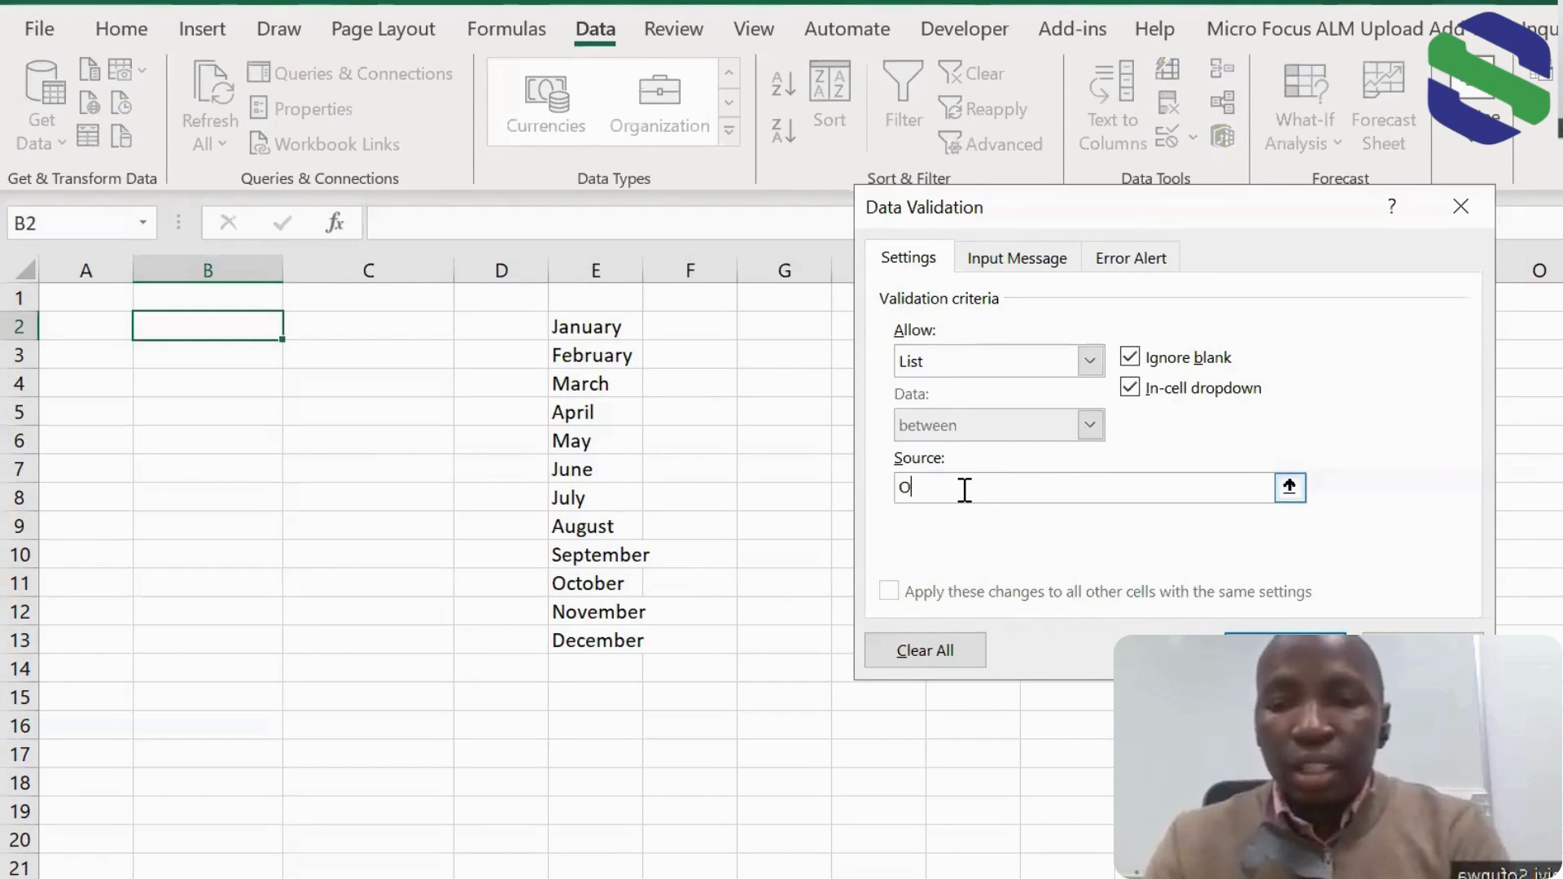
type("range,")
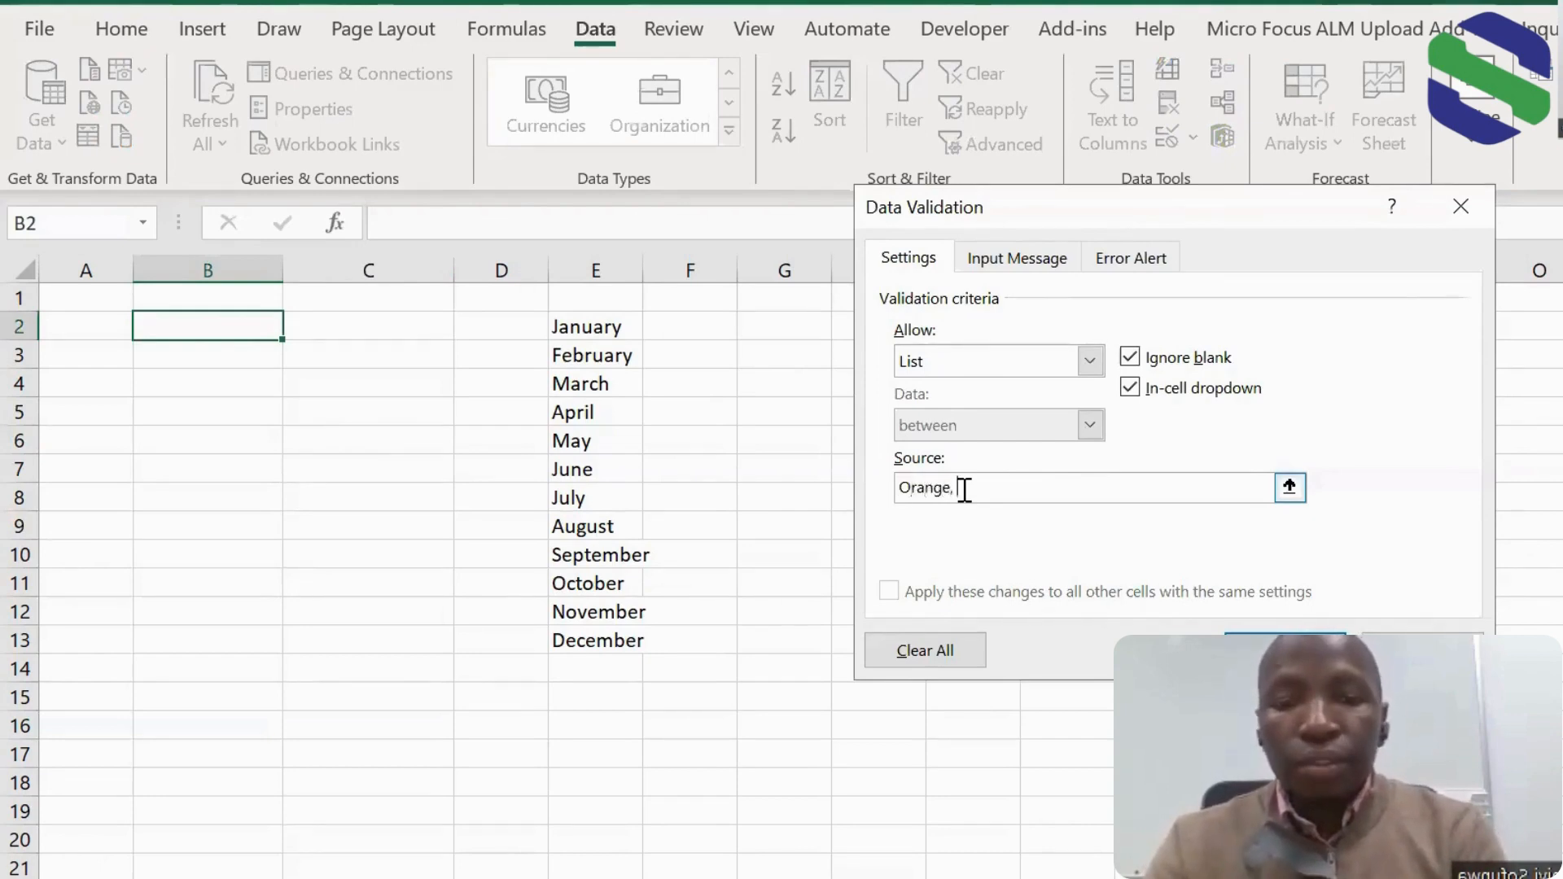
type(" Apple,")
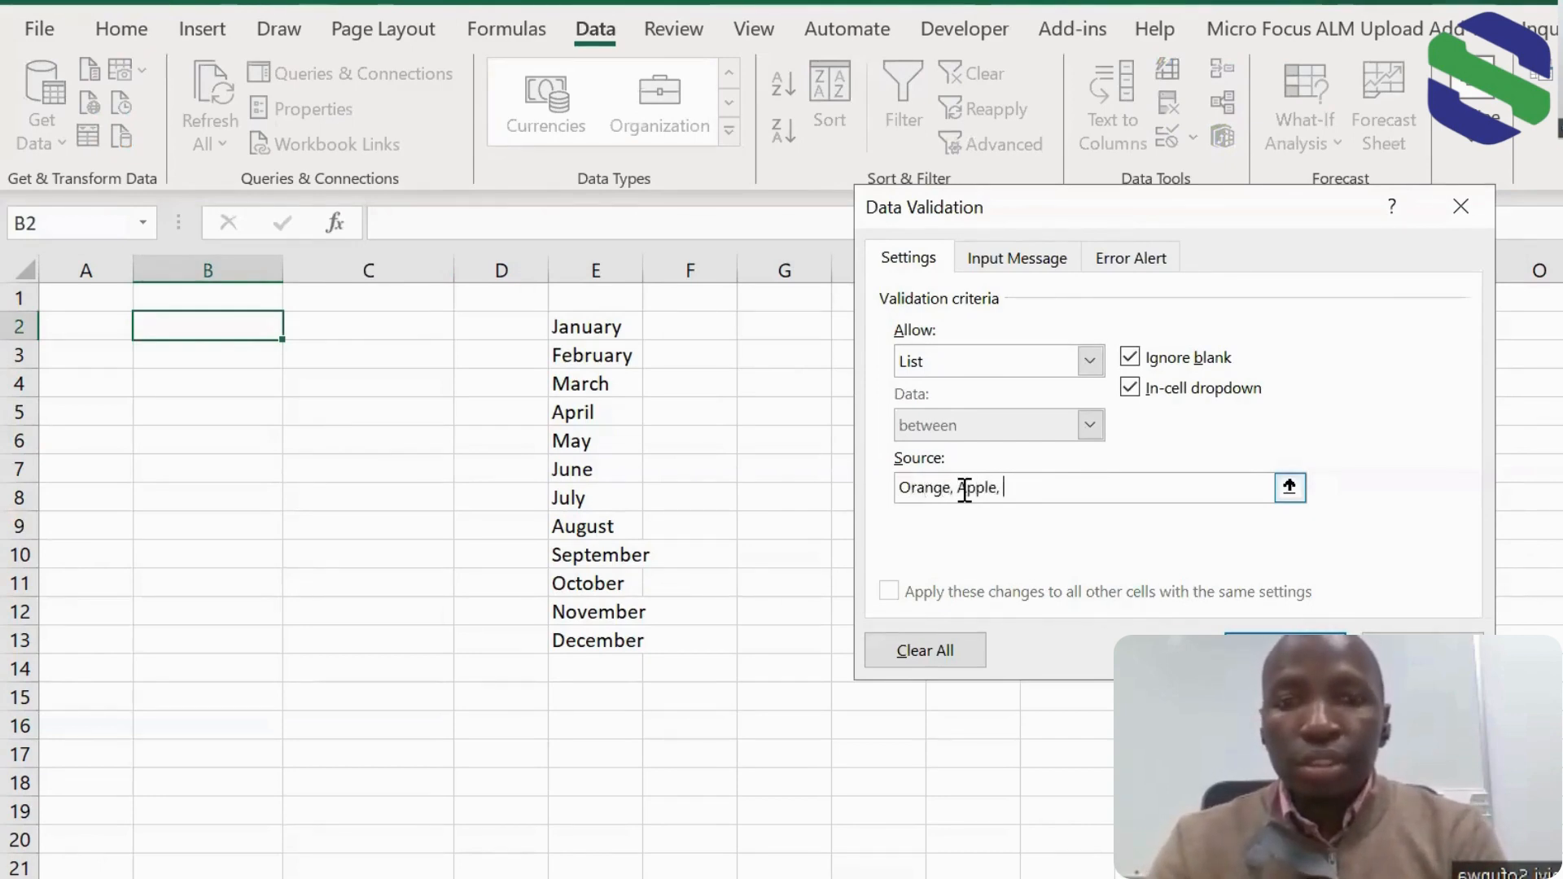
type(" Banana")
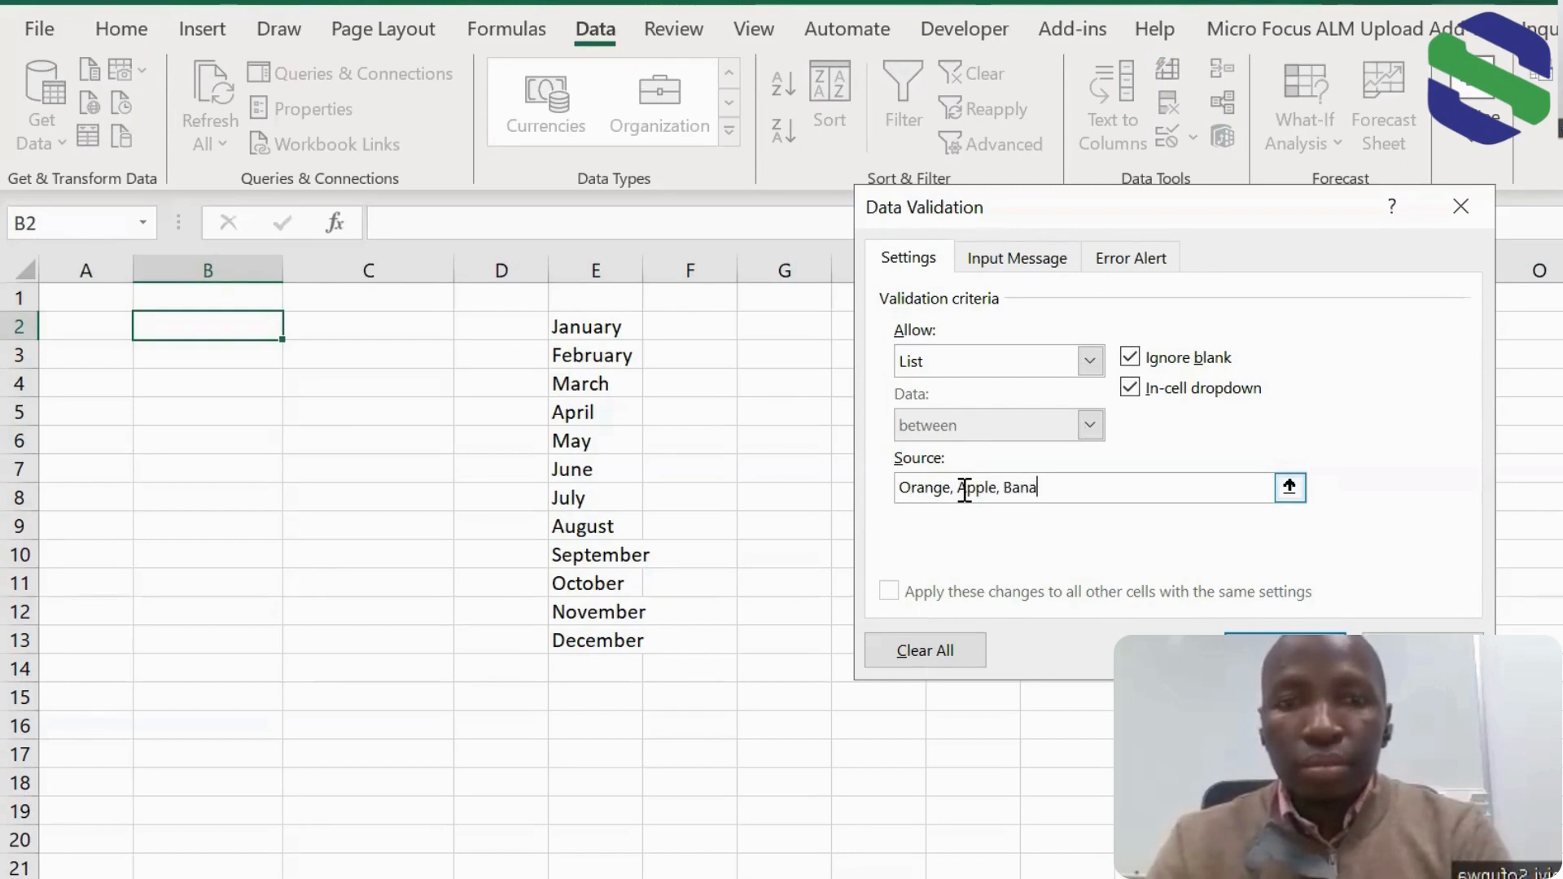
left_click(1274, 641)
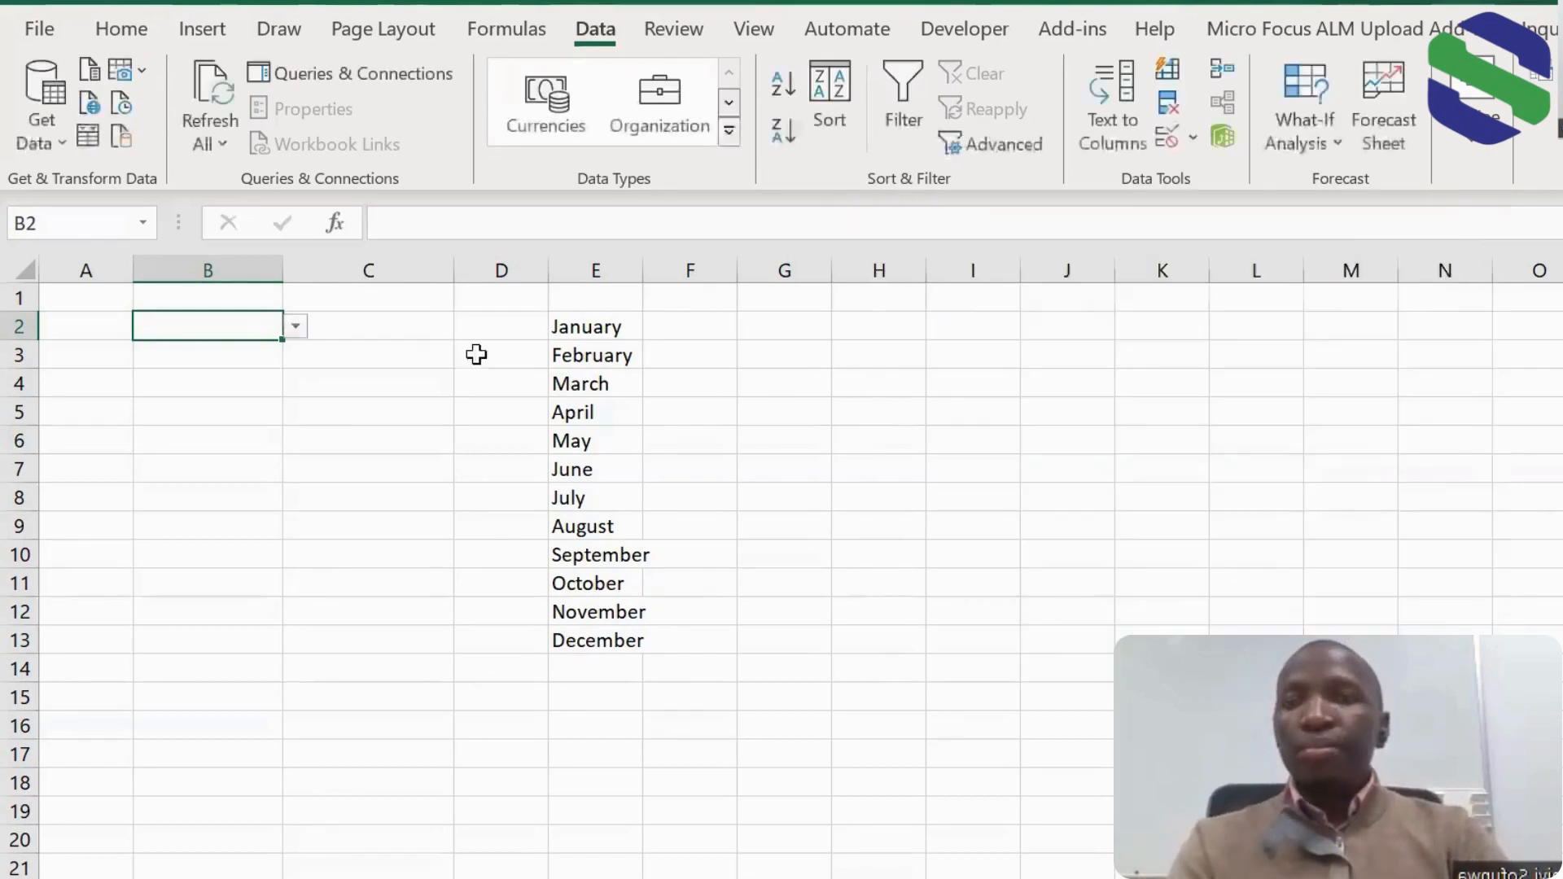
left_click(294, 328)
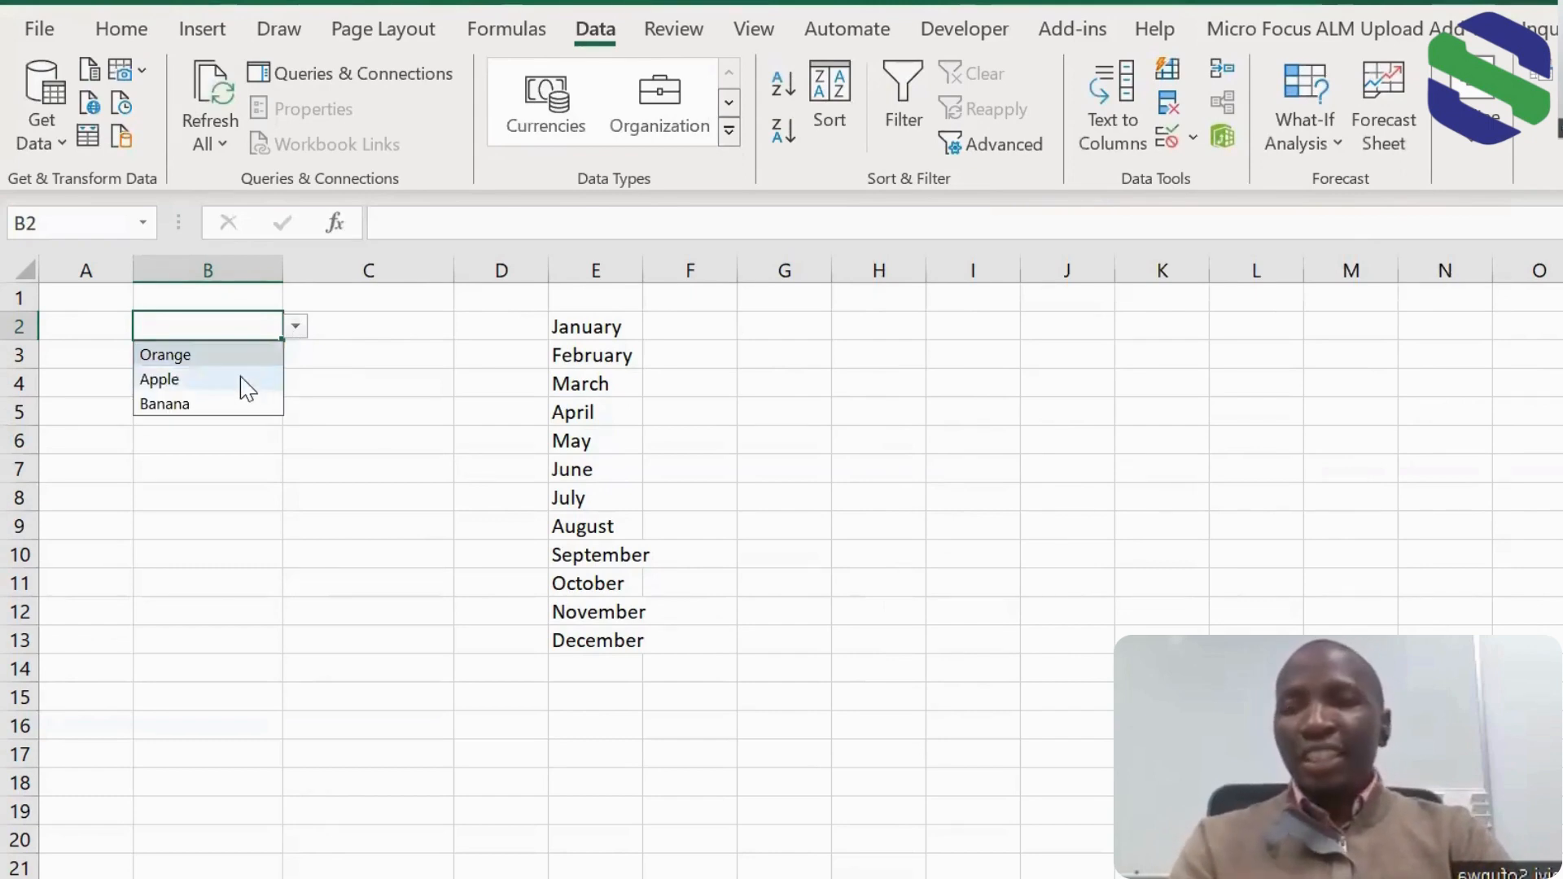
left_click(206, 403)
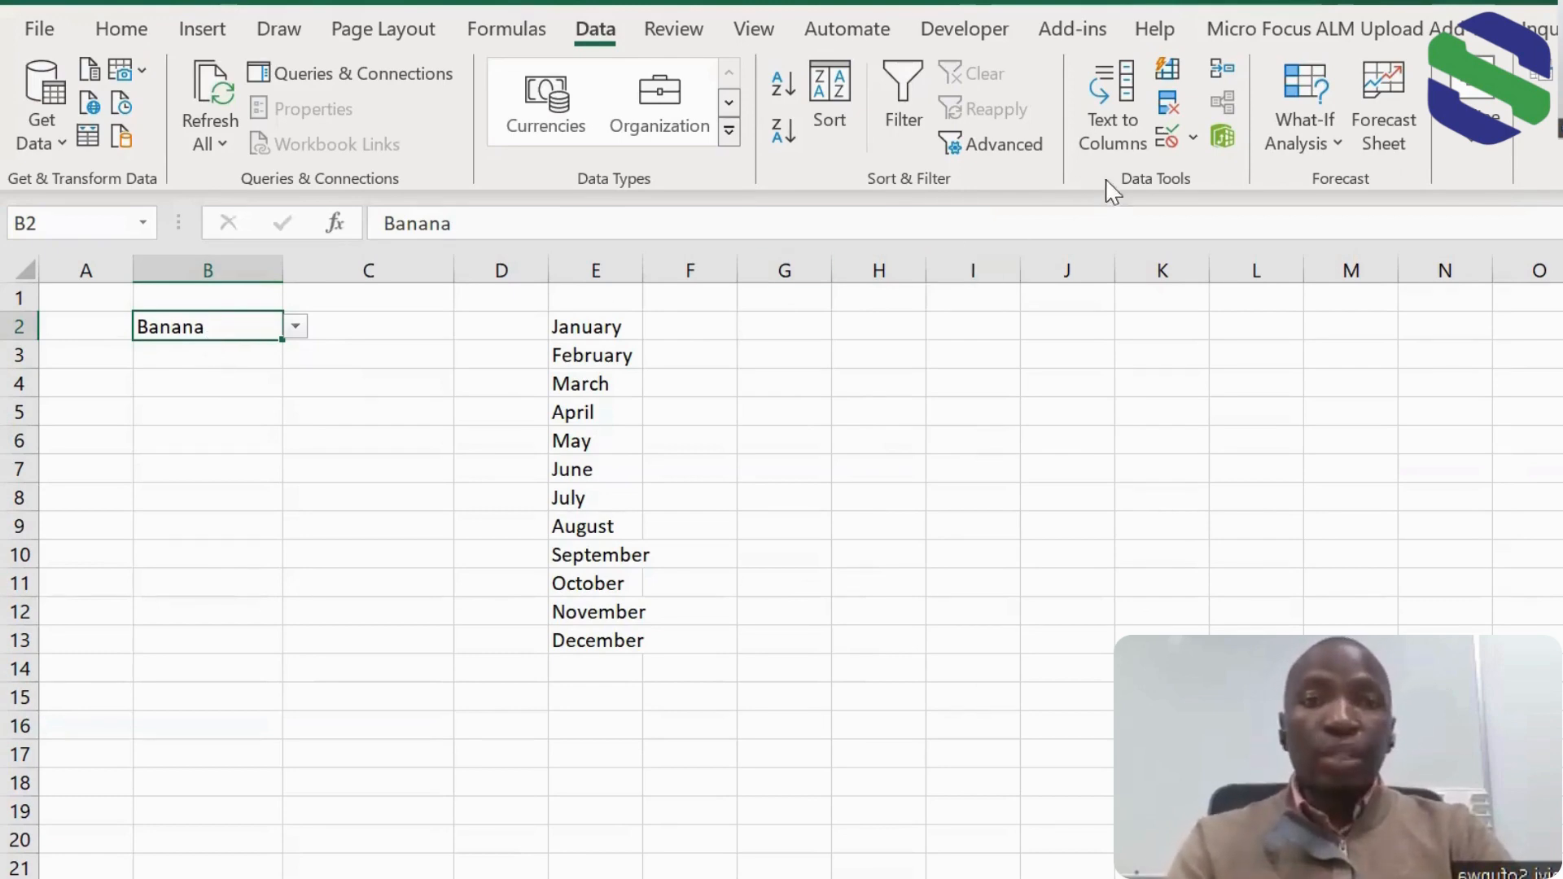
Step: Clear all data validation settings from cell B2
left_click(1193, 140)
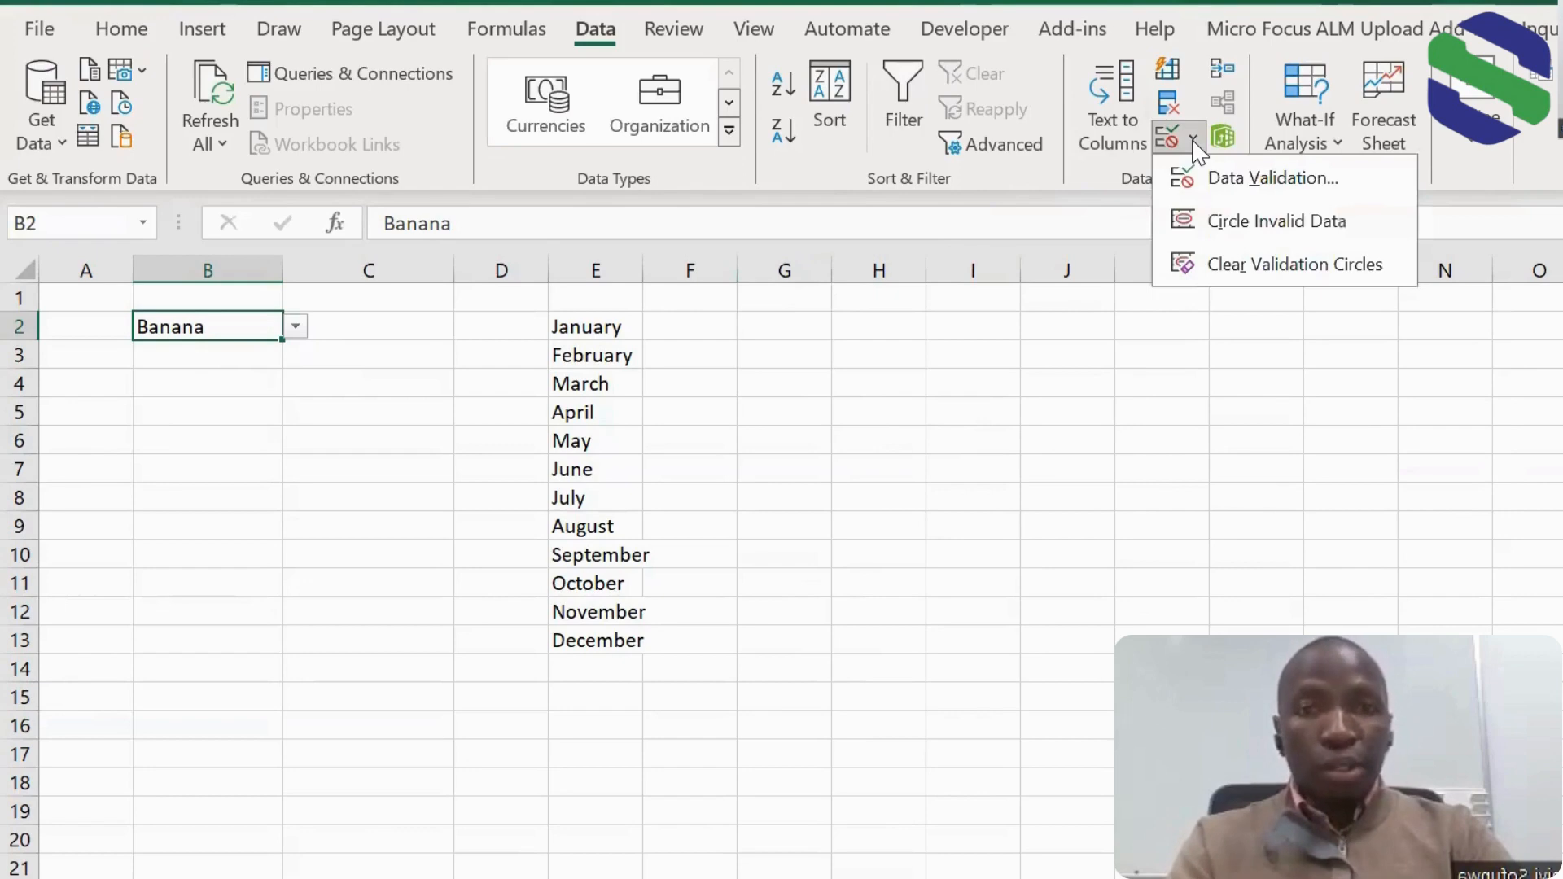
left_click(1237, 179)
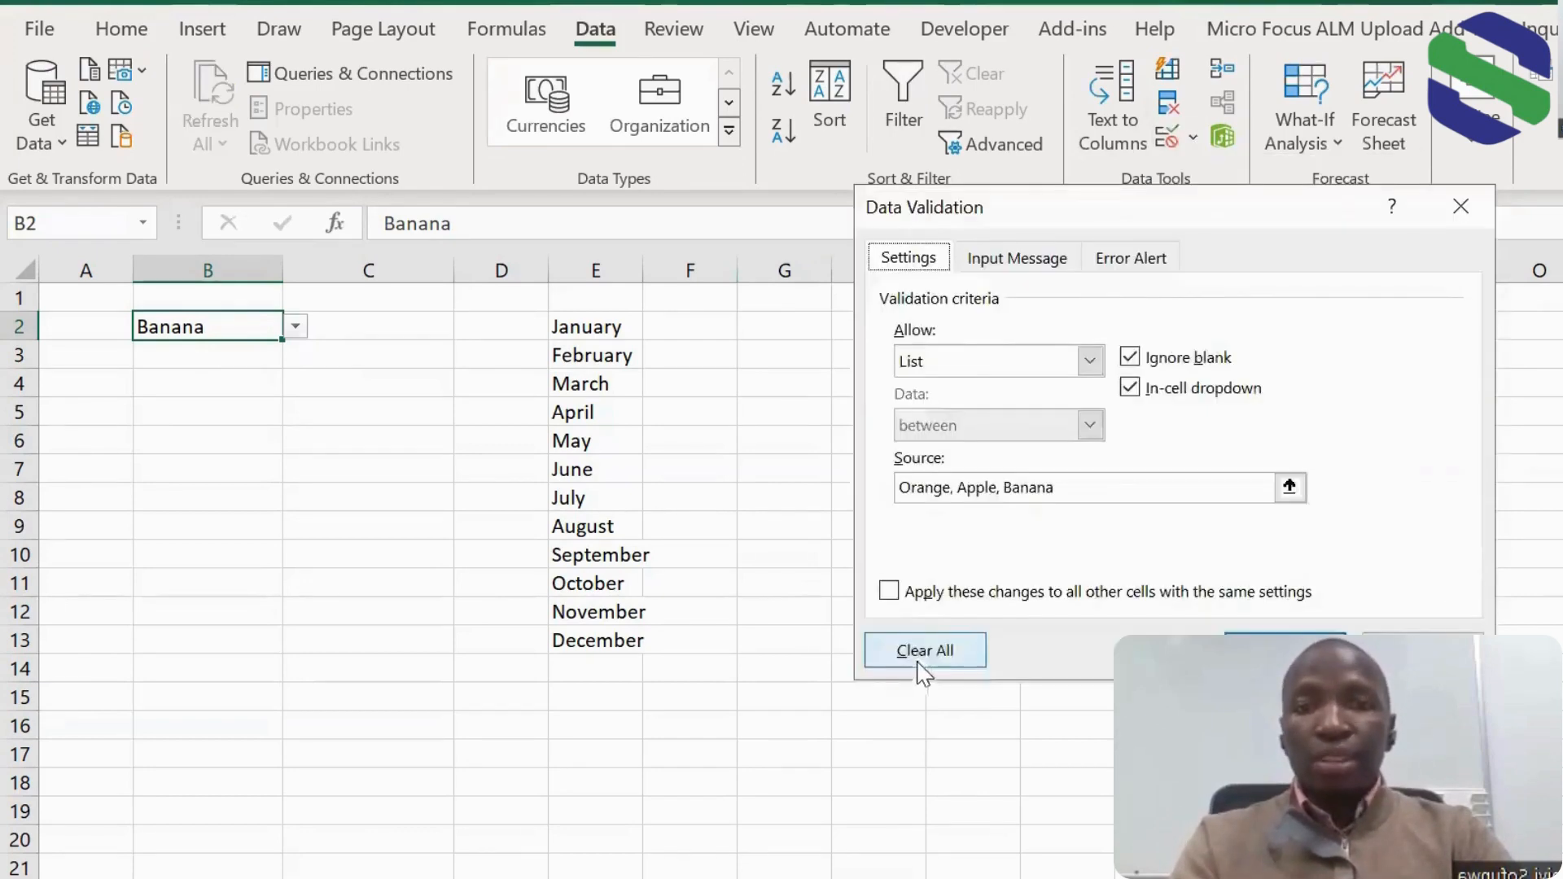
left_click(927, 651)
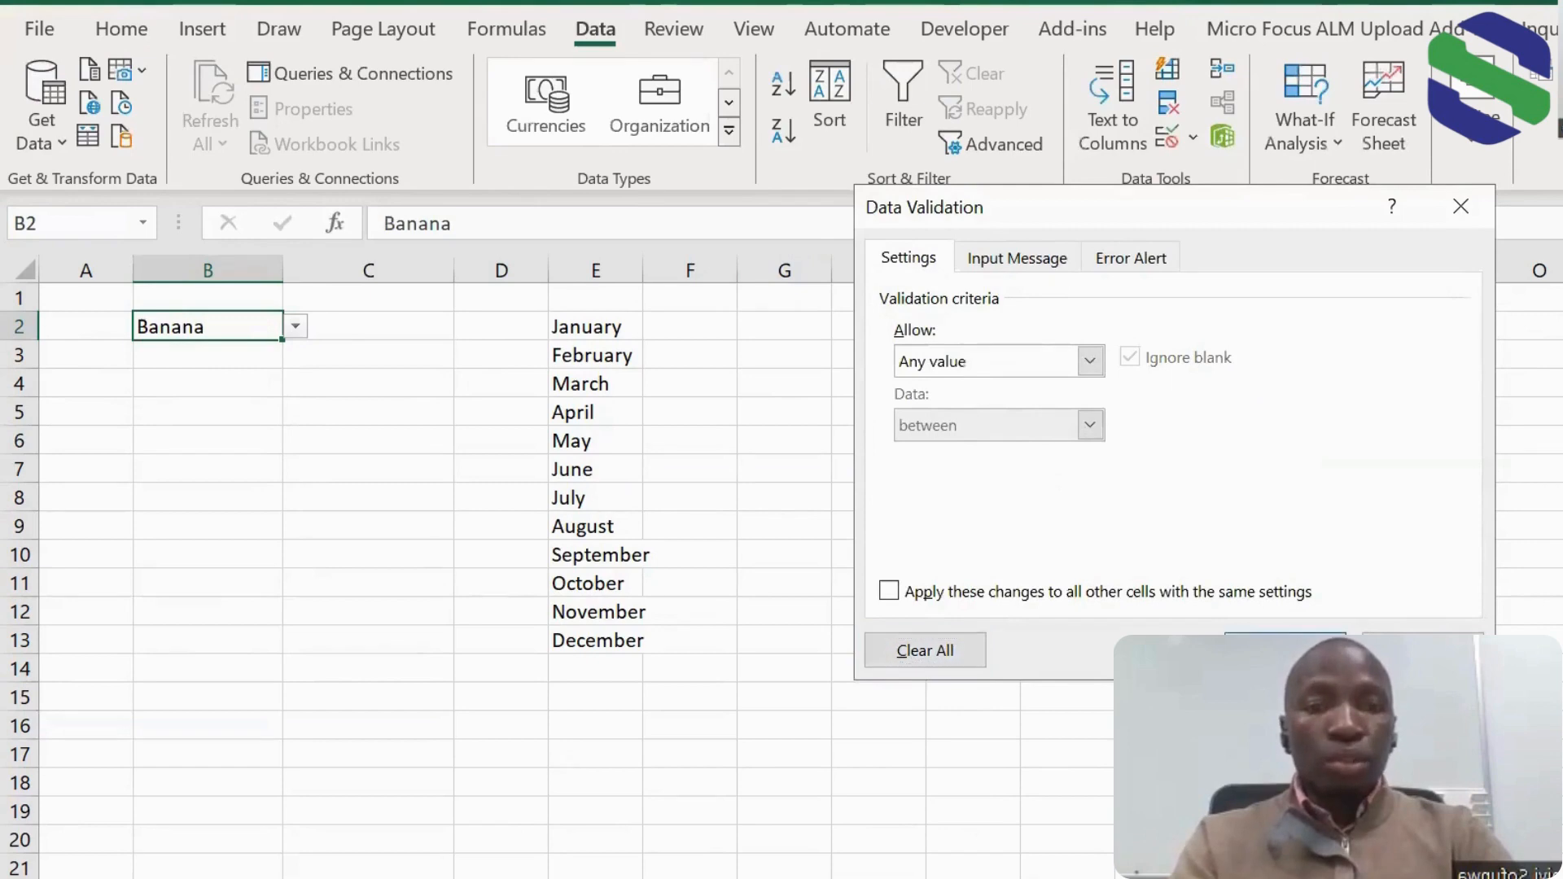
key("Return")
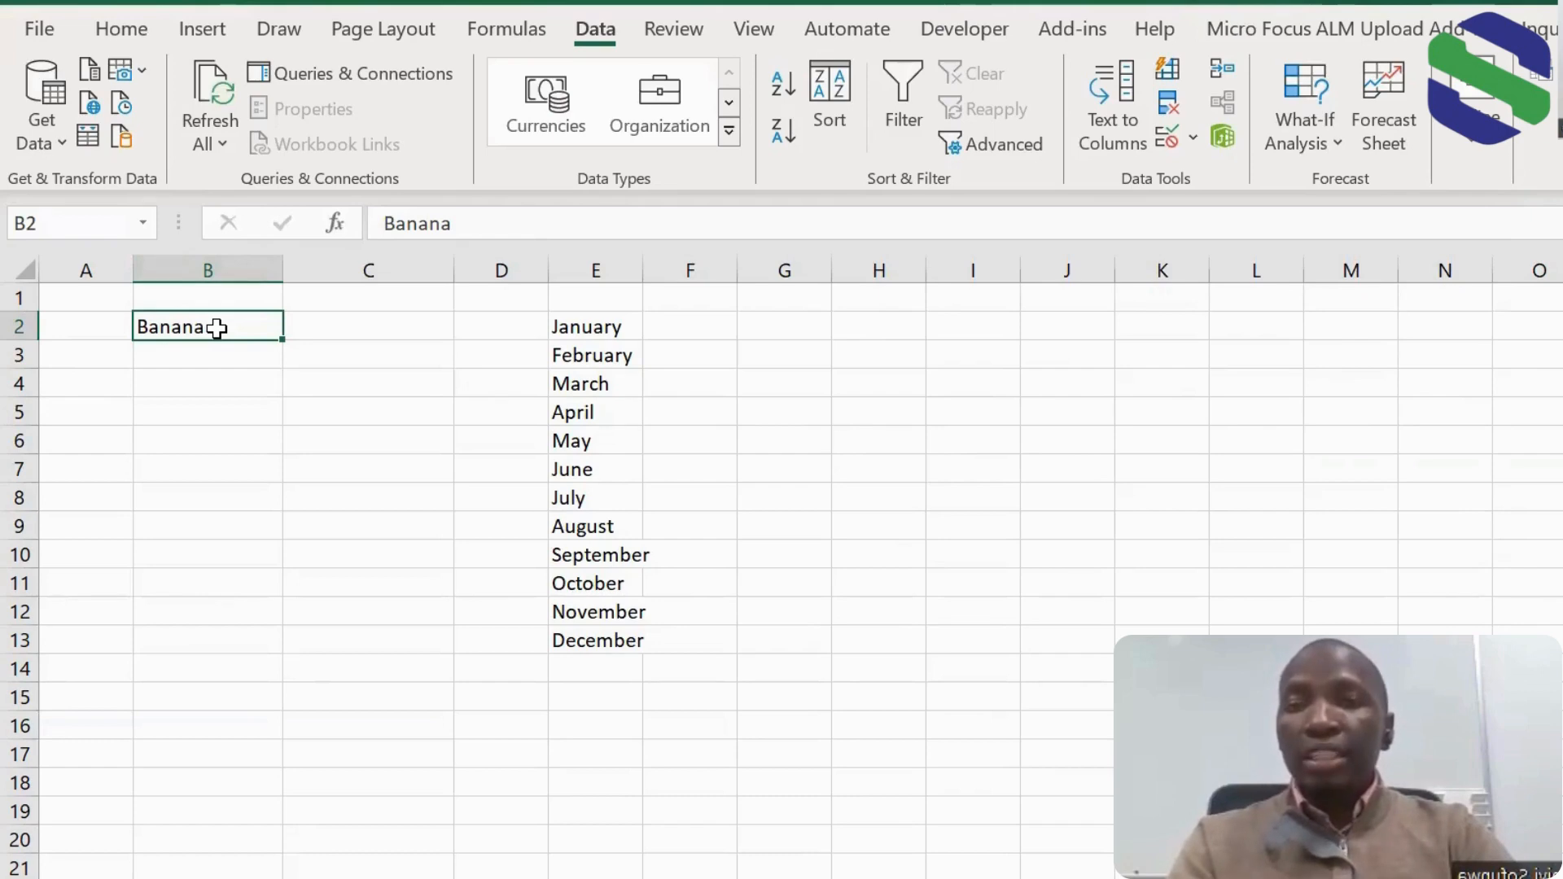
Step: Add a List validation to cell B5 with the months in =$E$2:$E$13 as source, and open its dropdown
left_click(209, 408)
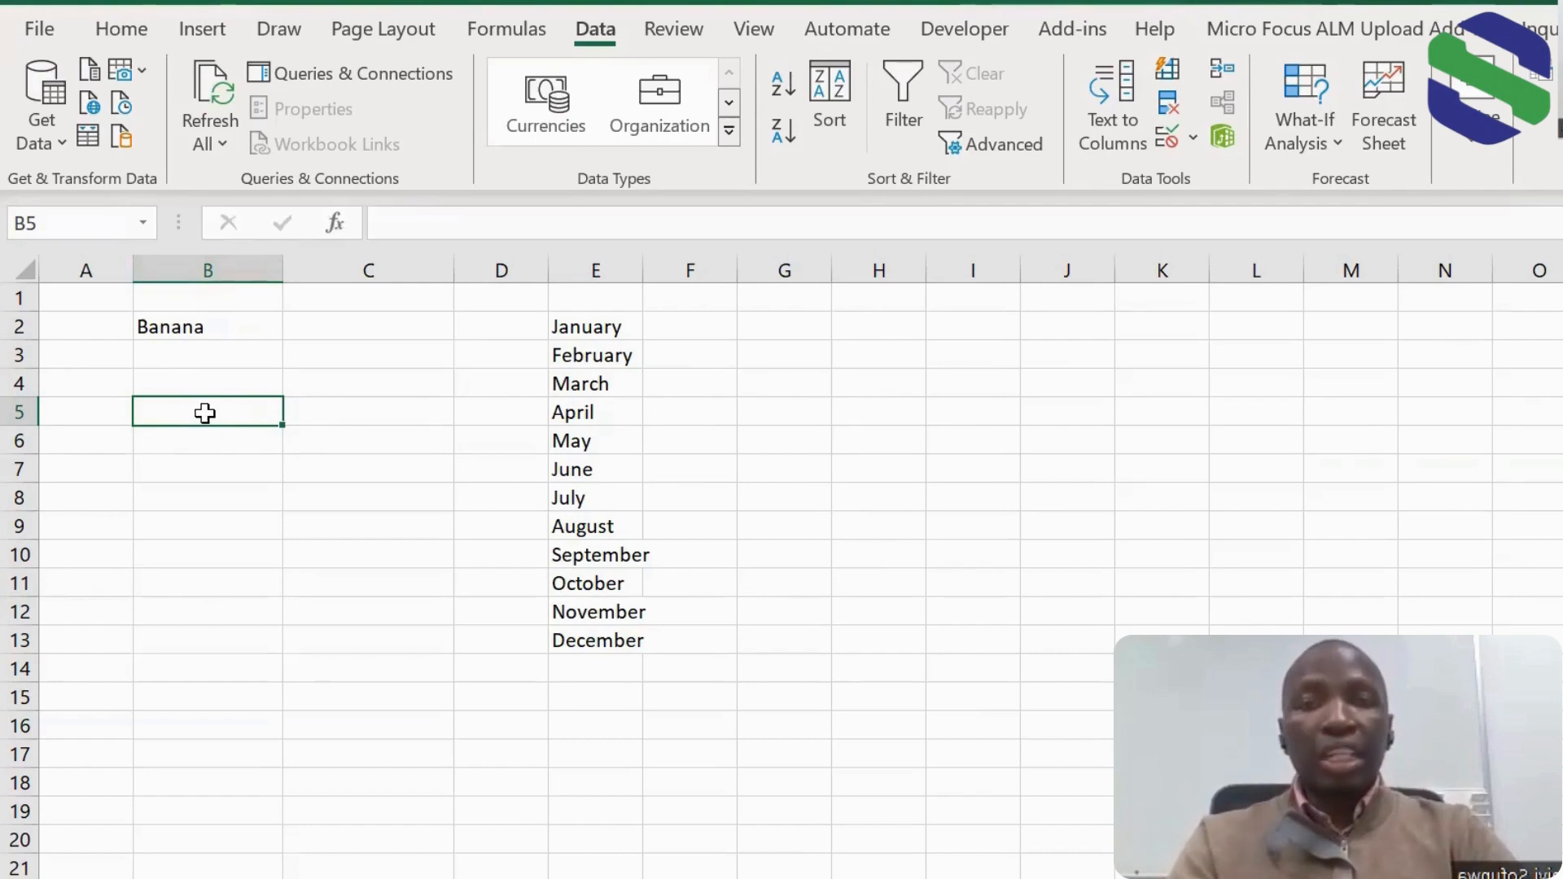
left_click(1194, 145)
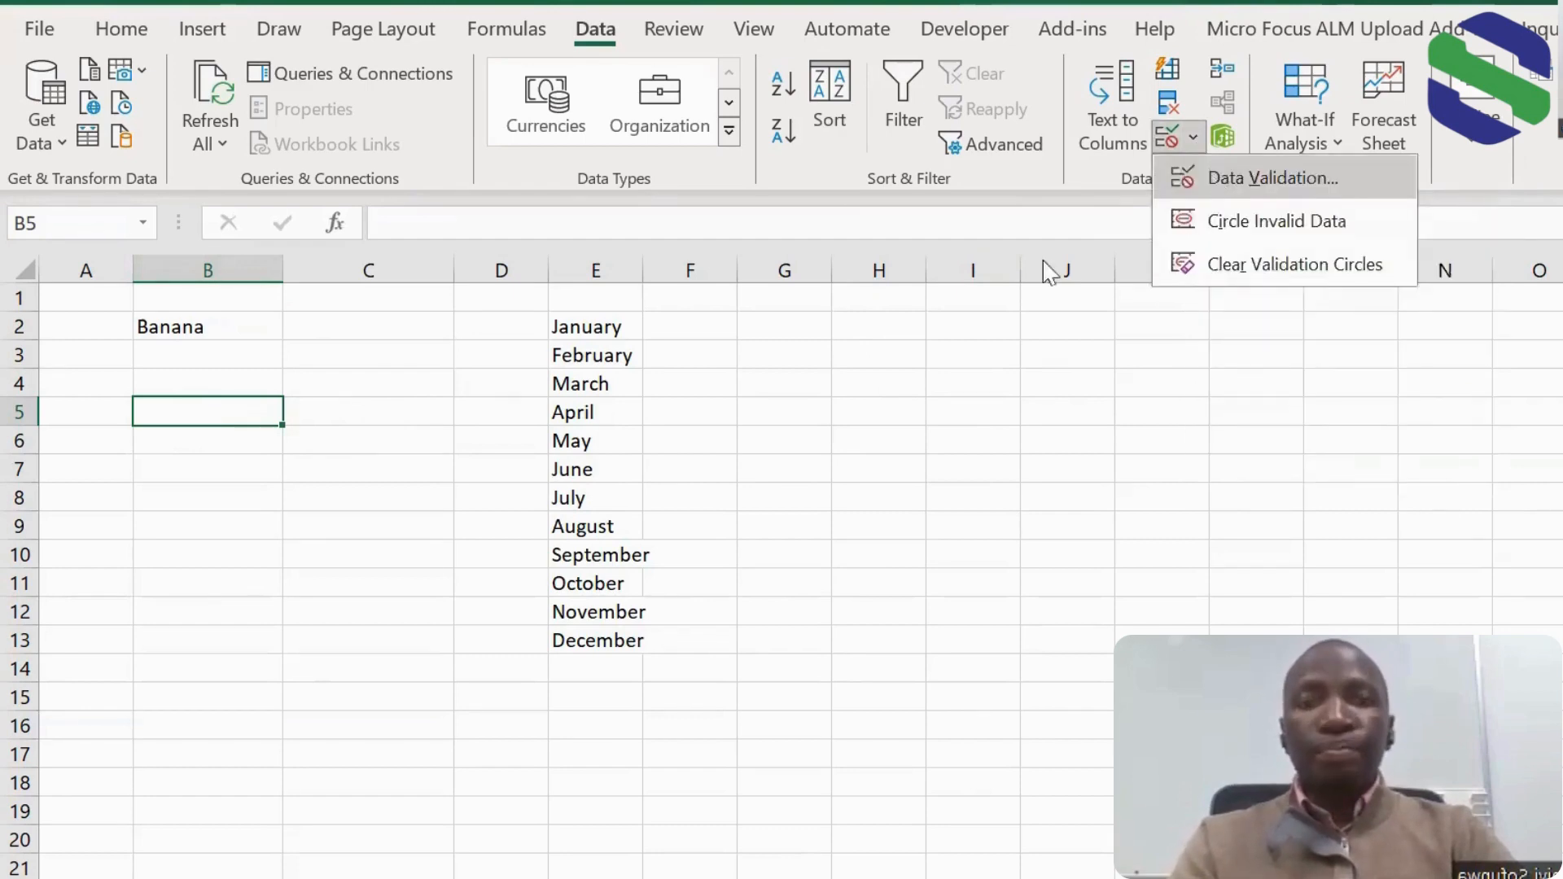
left_click(1272, 177)
left_click(1089, 363)
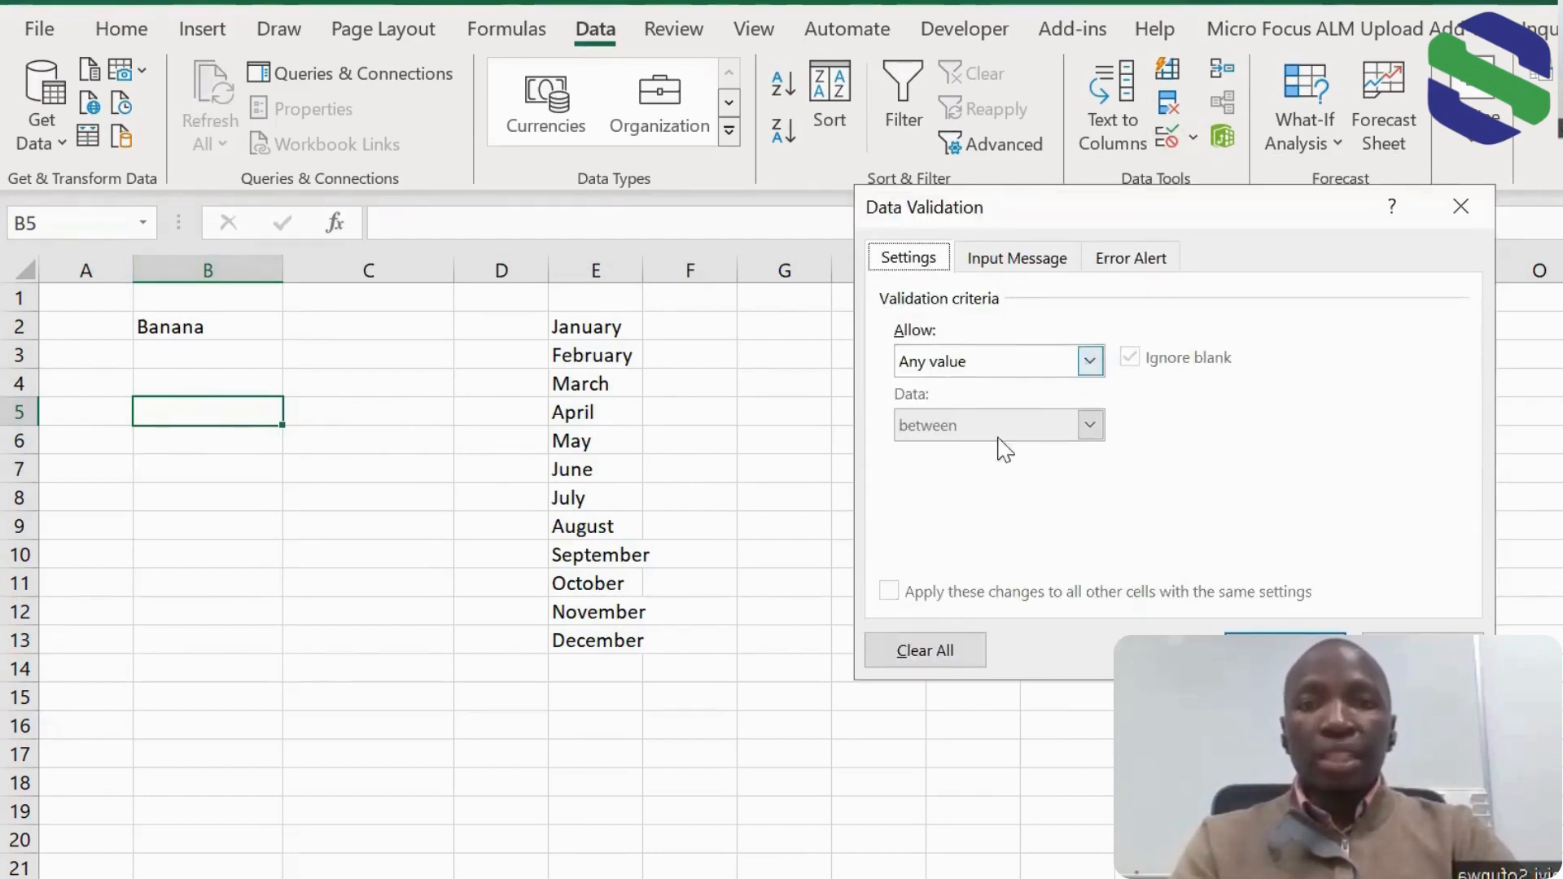
left_click(940, 453)
left_click(930, 486)
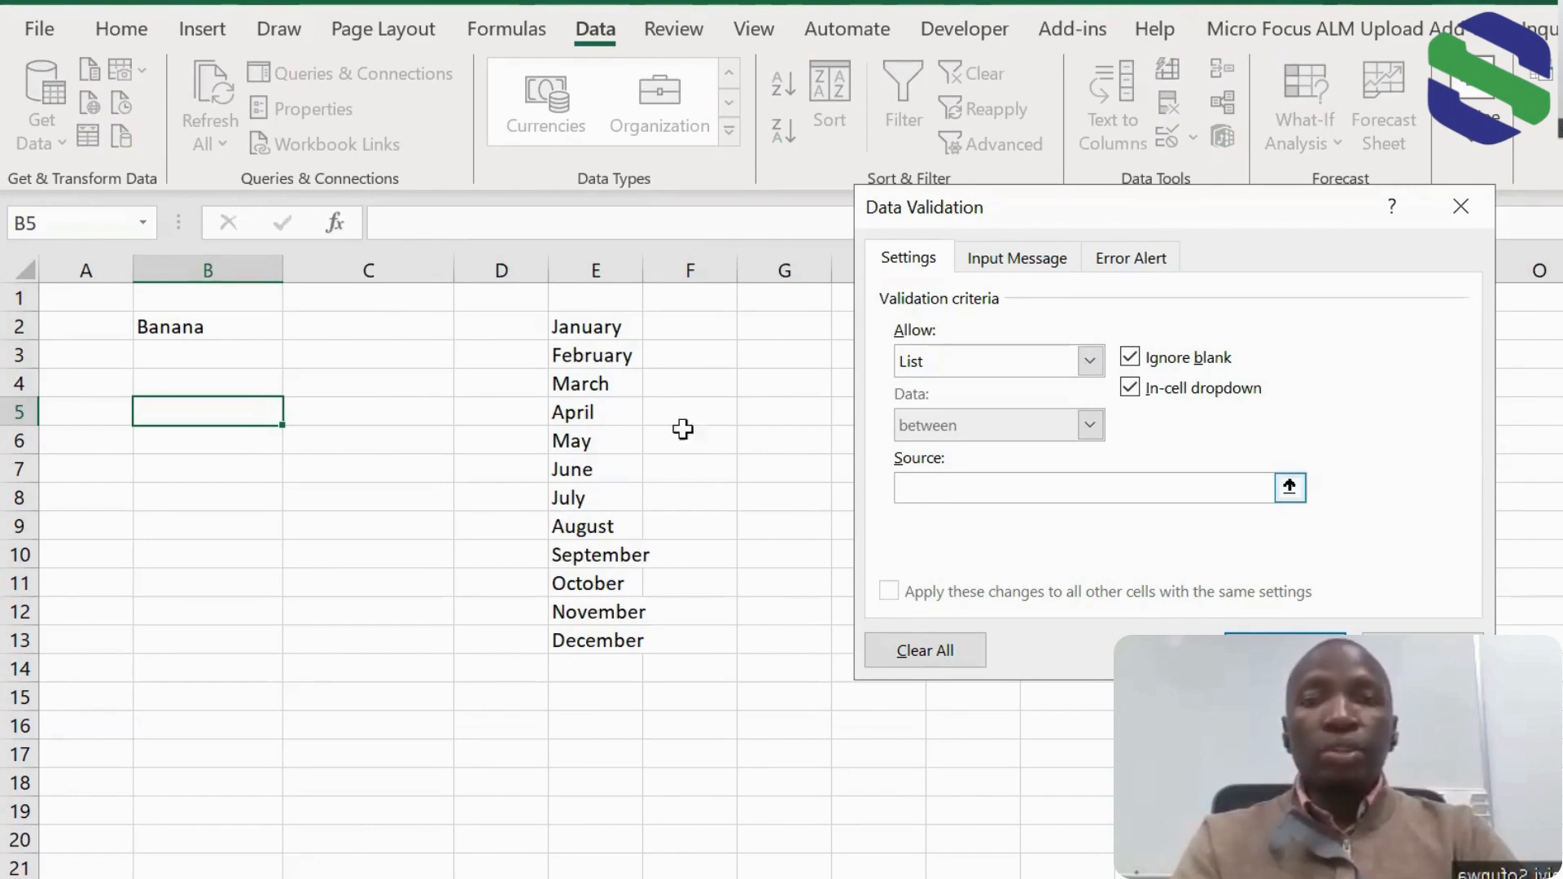
left_click(598, 326)
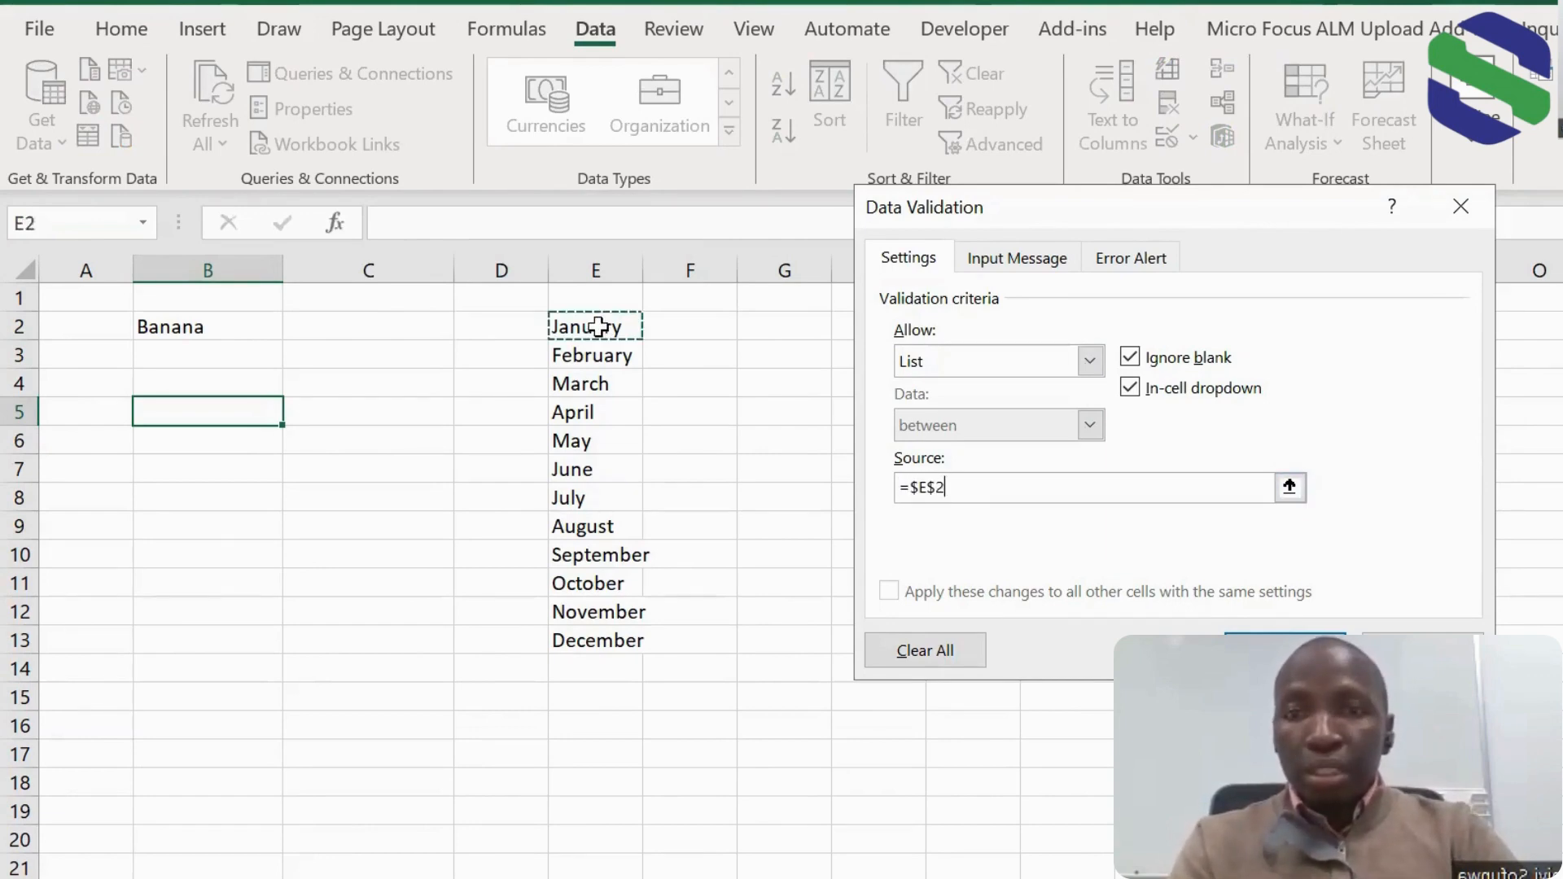
left_click(597, 638, "shift")
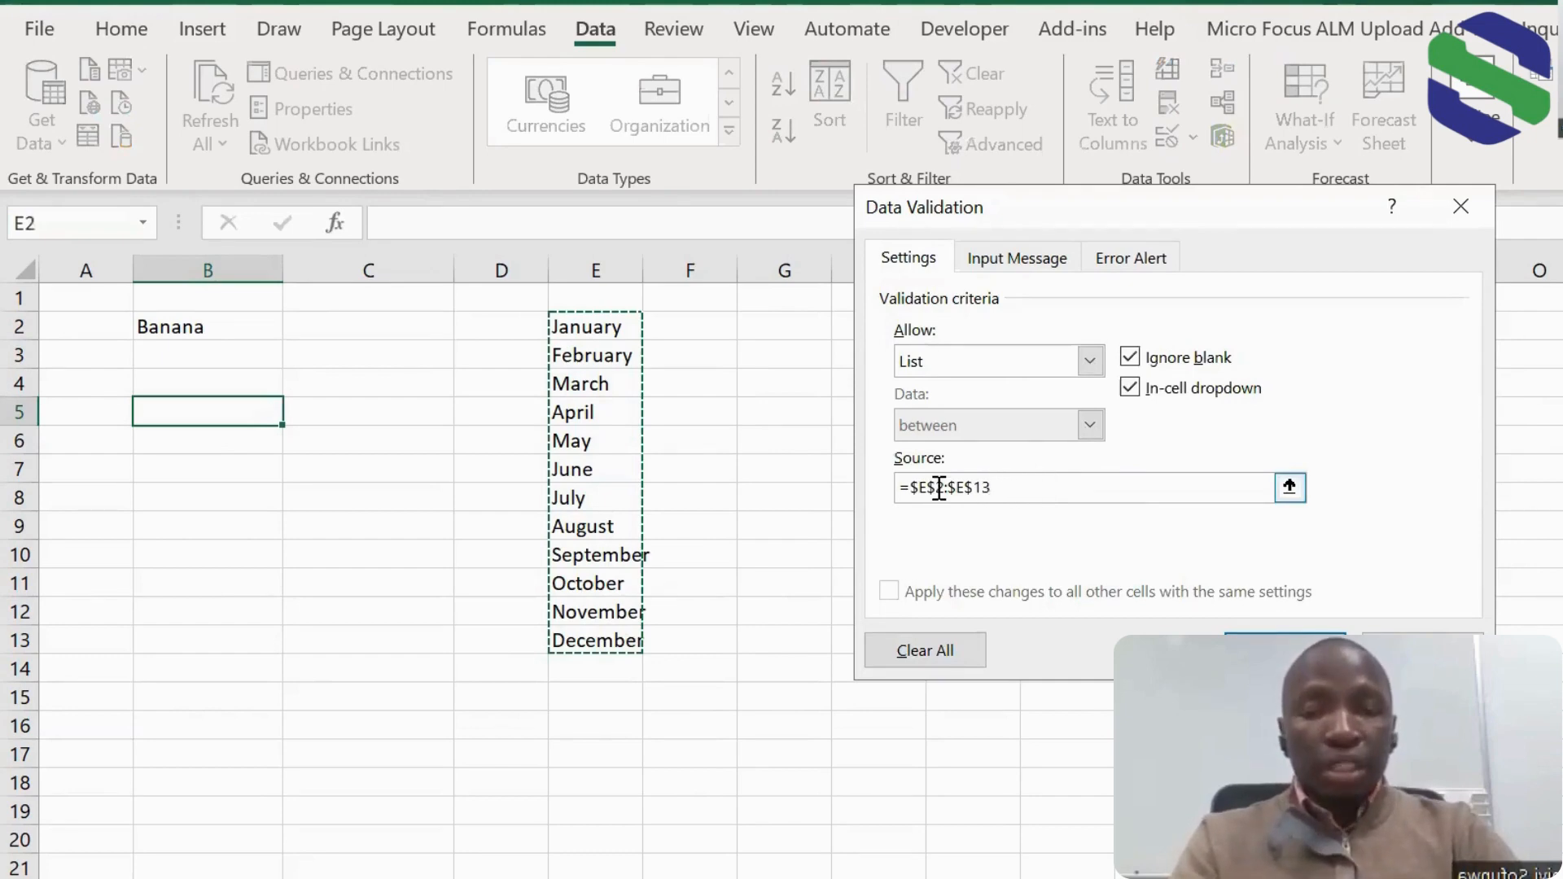
left_click(982, 487)
left_click(1271, 643)
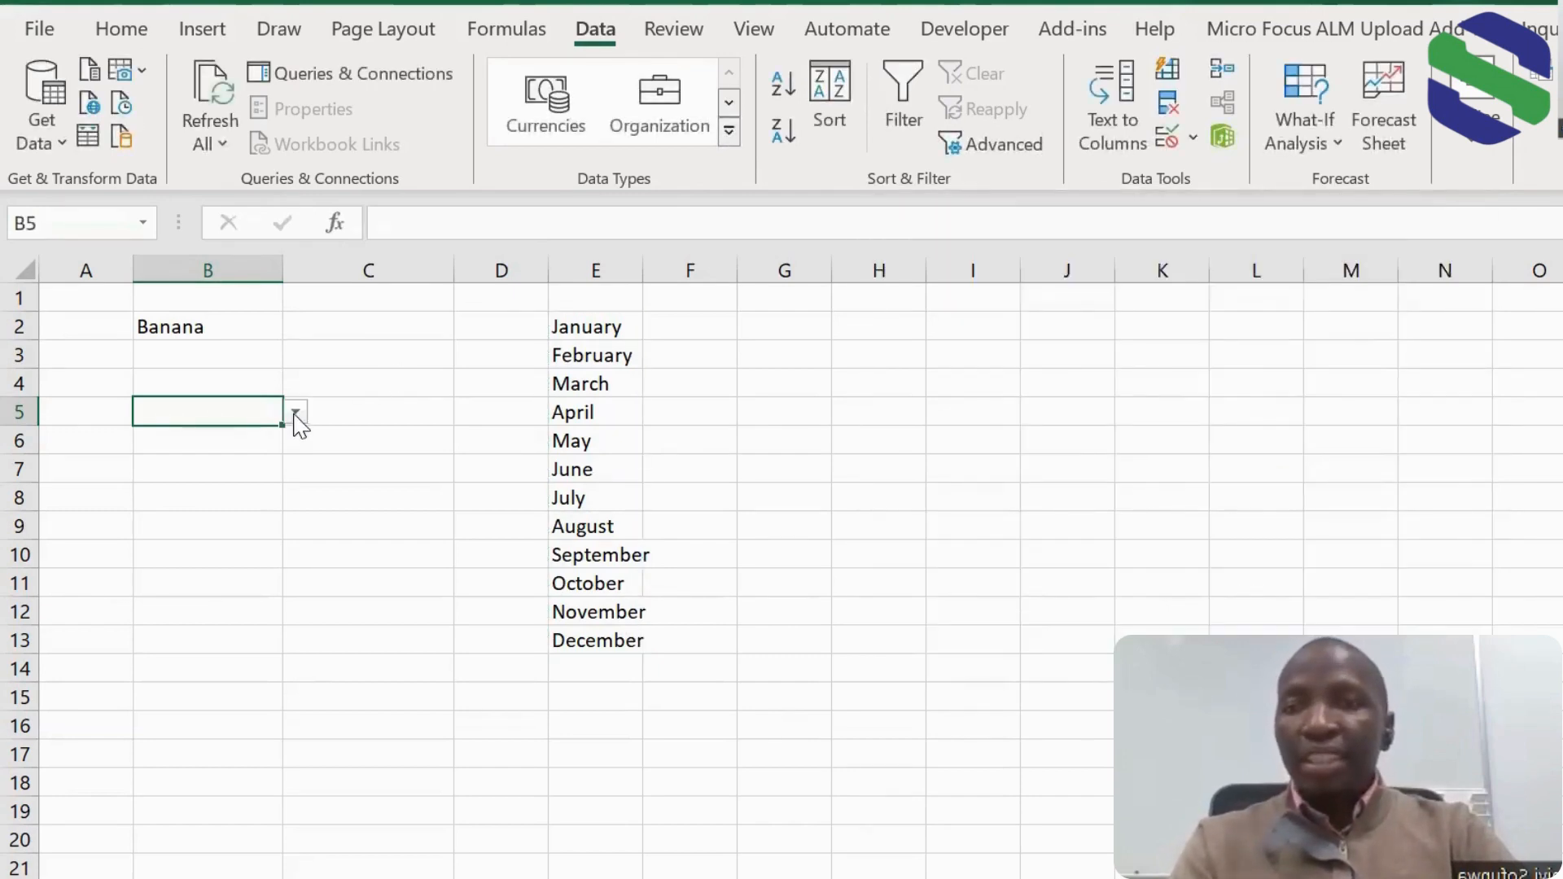
left_click(296, 413)
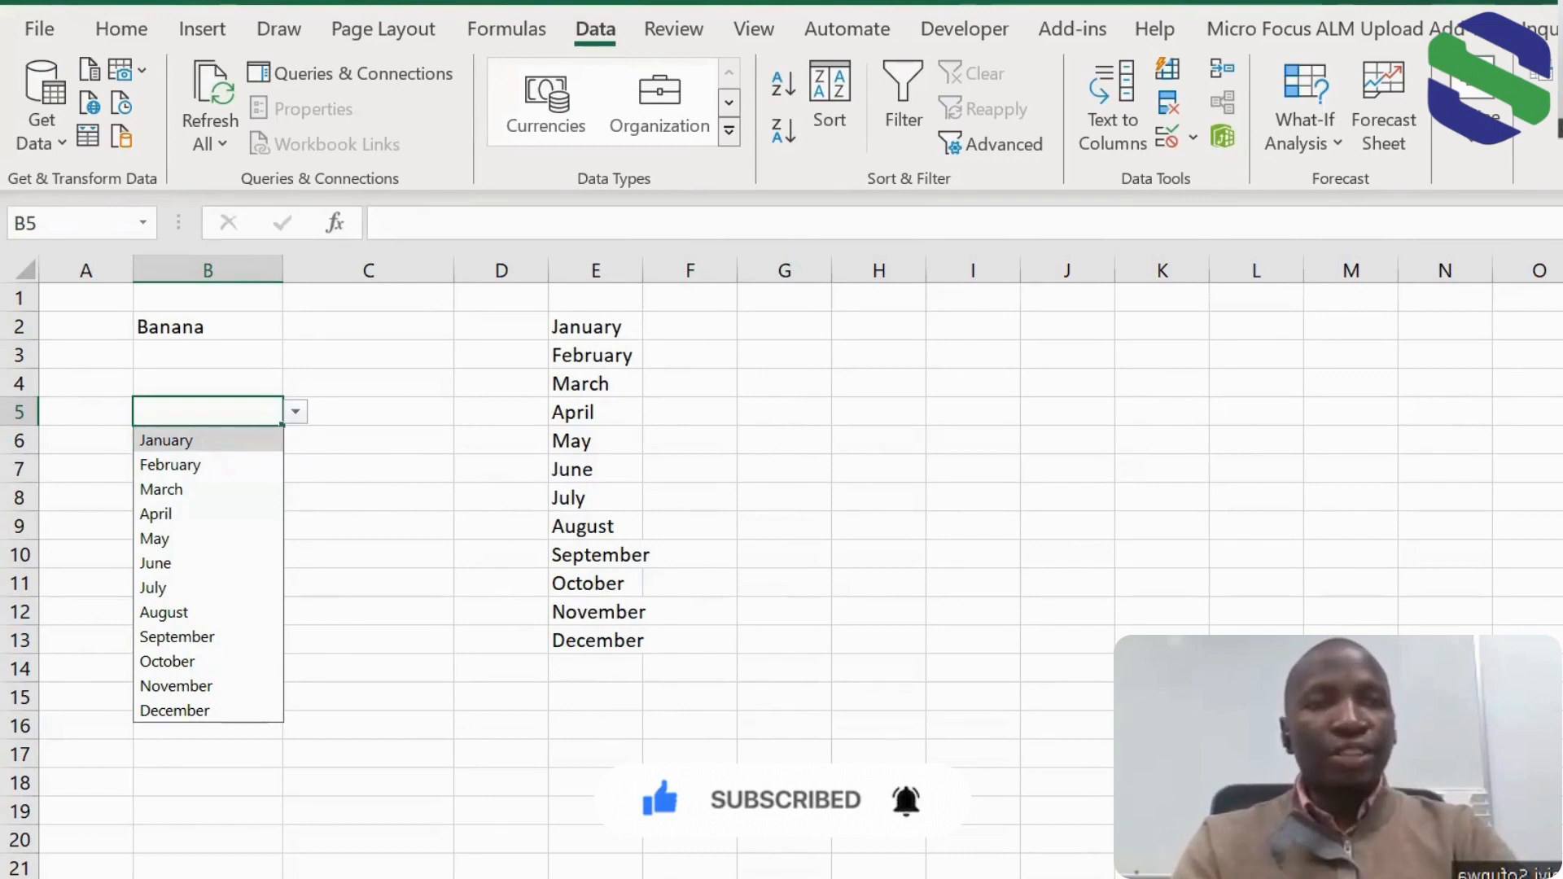
Step: Set the data validation of cell C26, Orange's Amount, to allow a Whole number
scroll(781, 570, "down", 6)
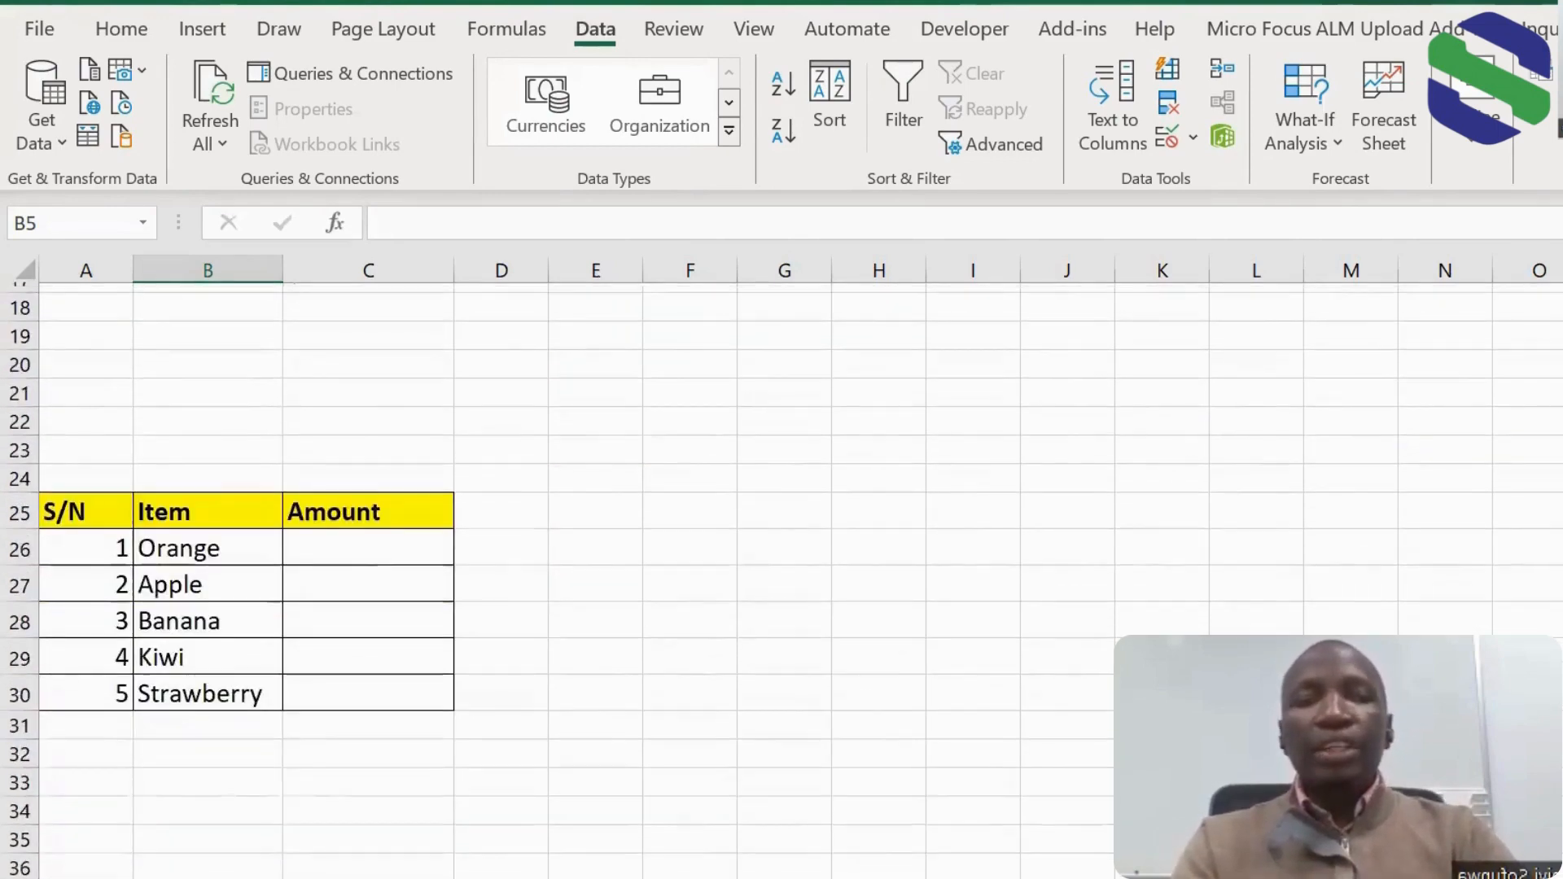
scroll(781, 570, "down", 1)
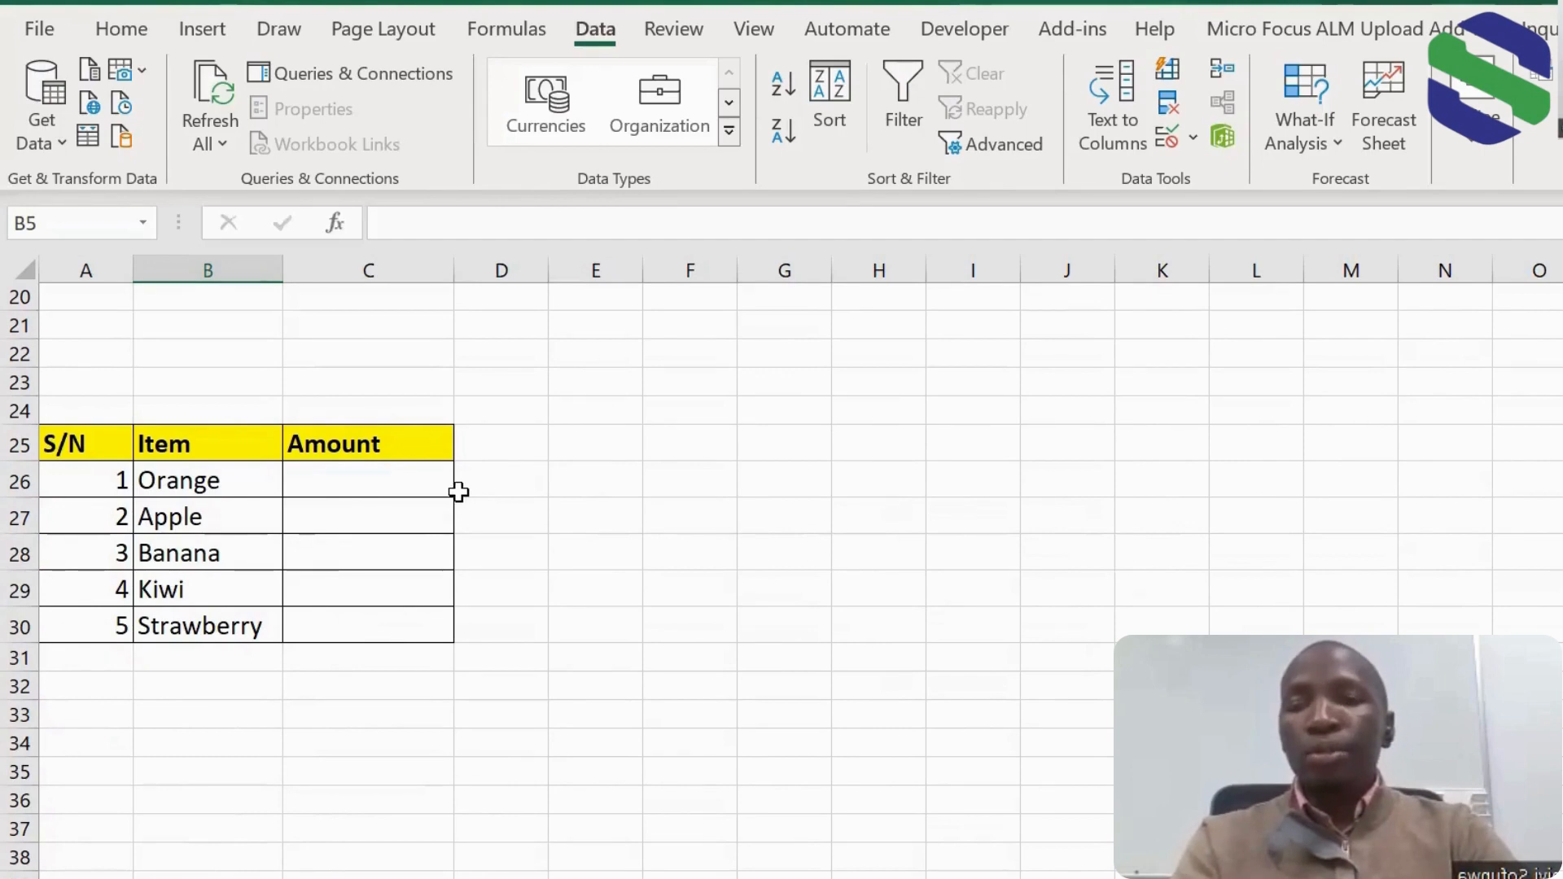
left_click(345, 483)
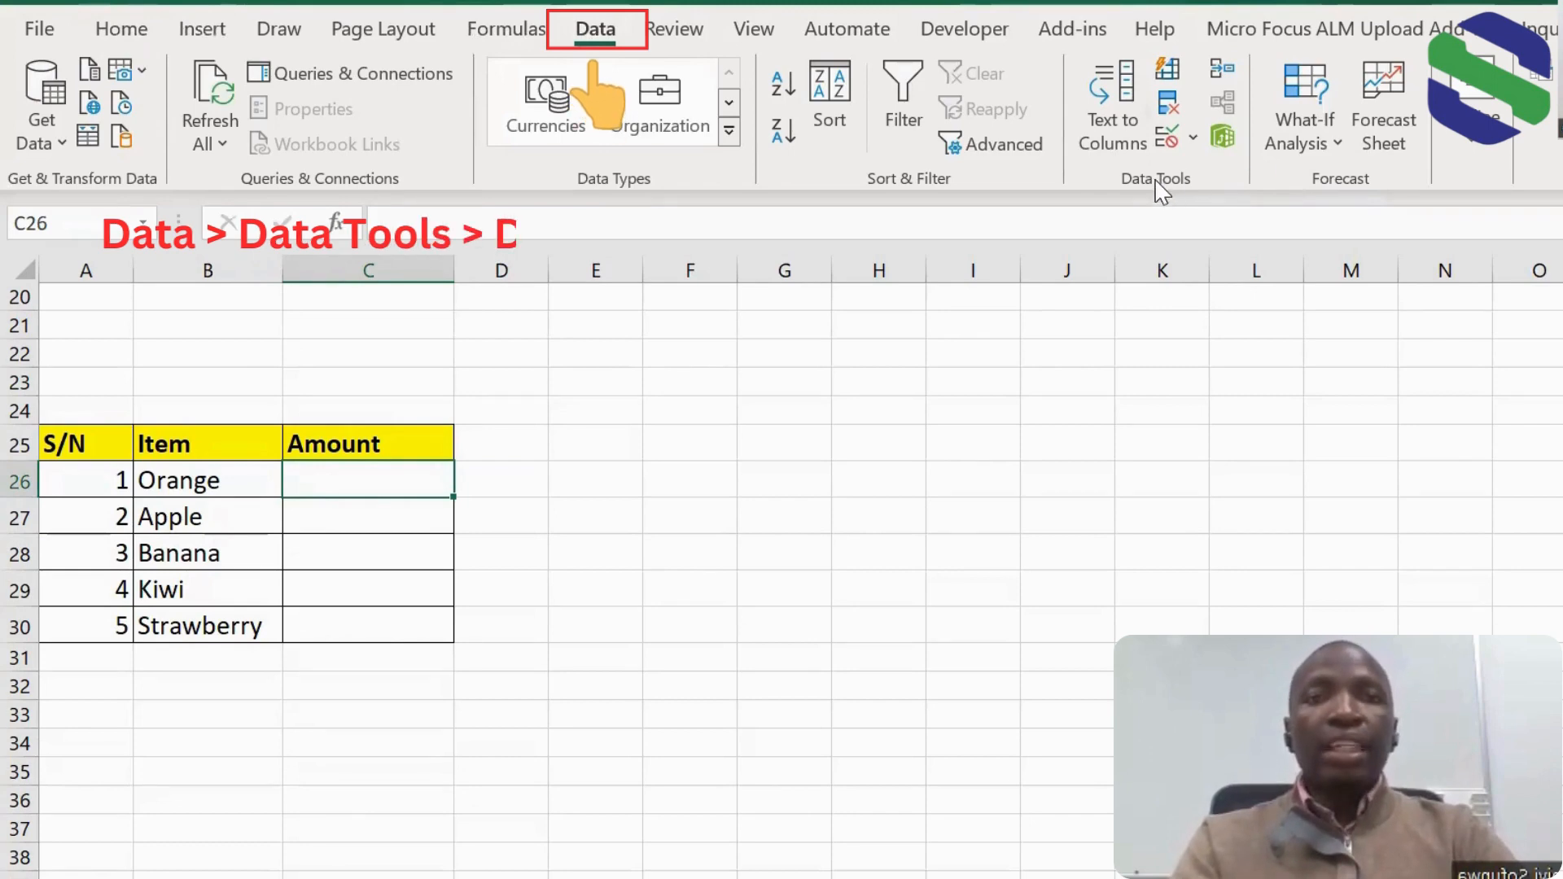
left_click(1193, 143)
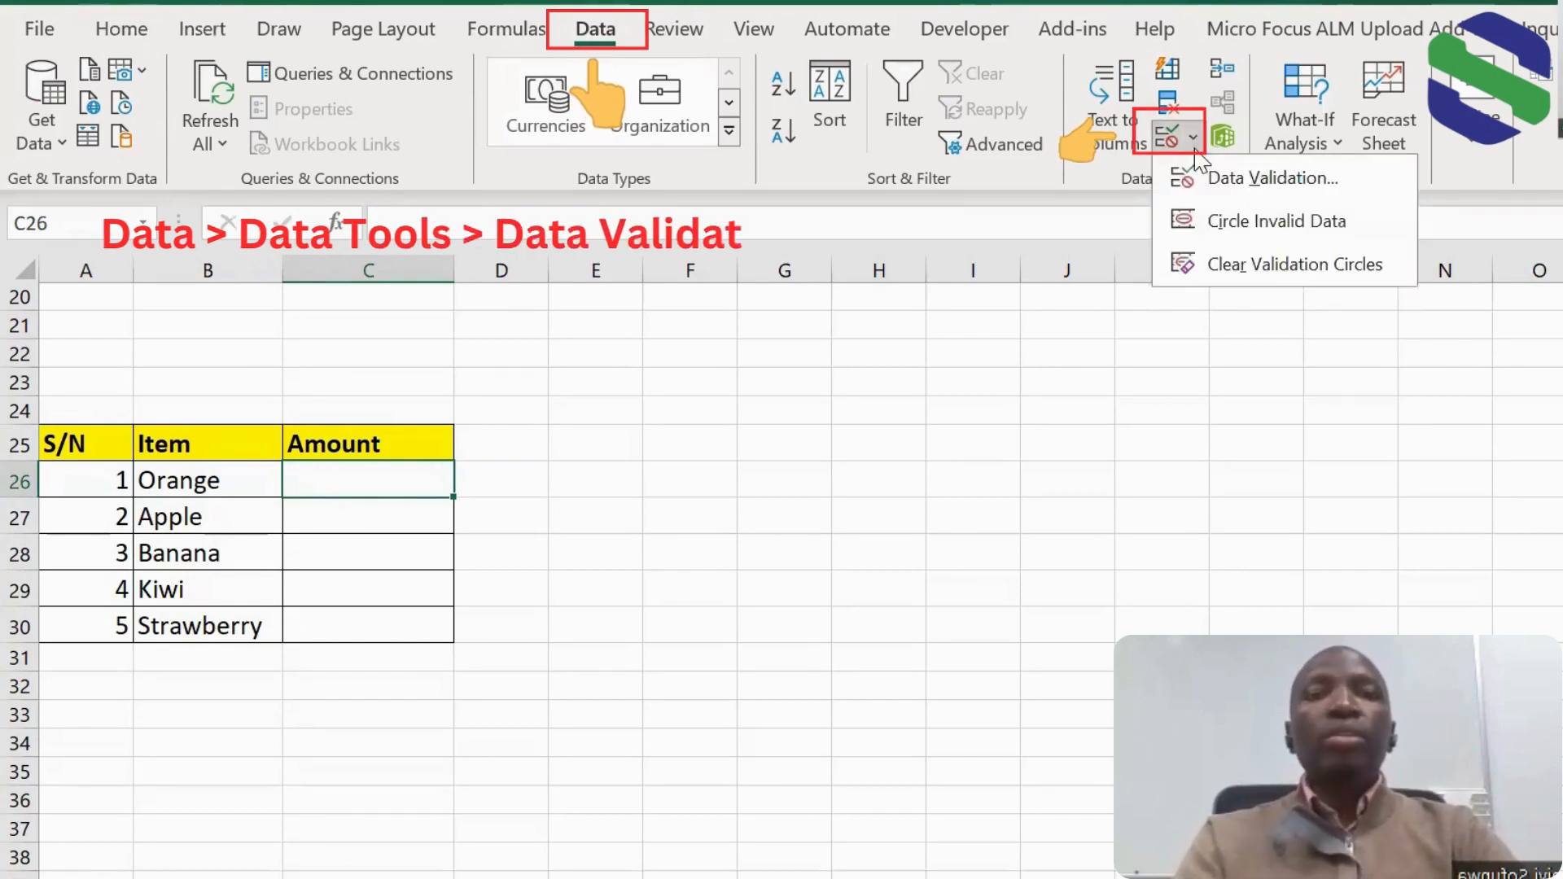
left_click(1224, 179)
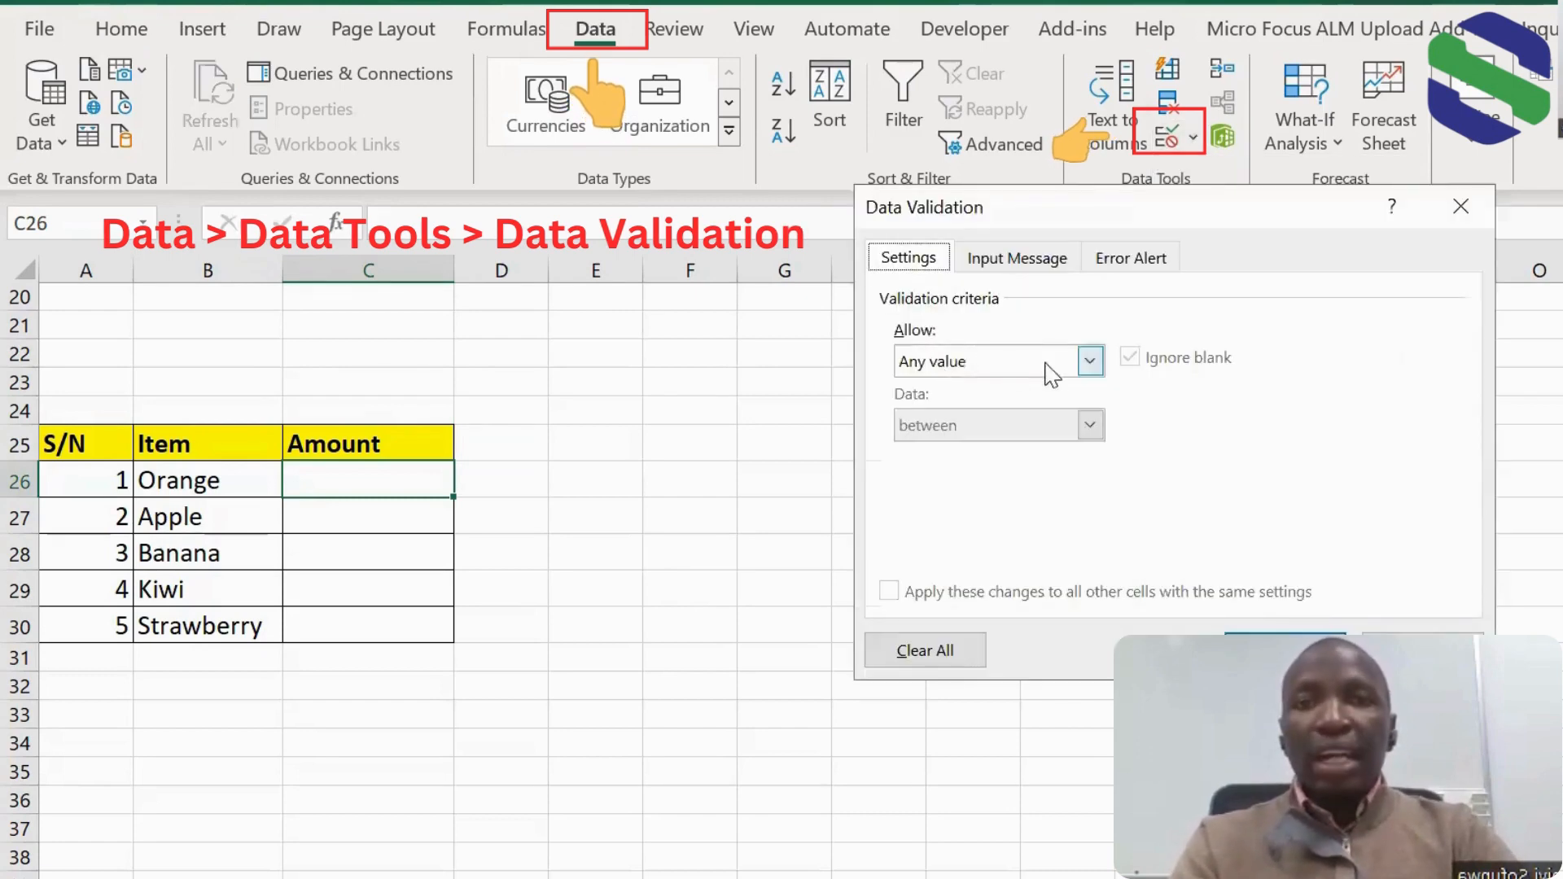
left_click(1091, 361)
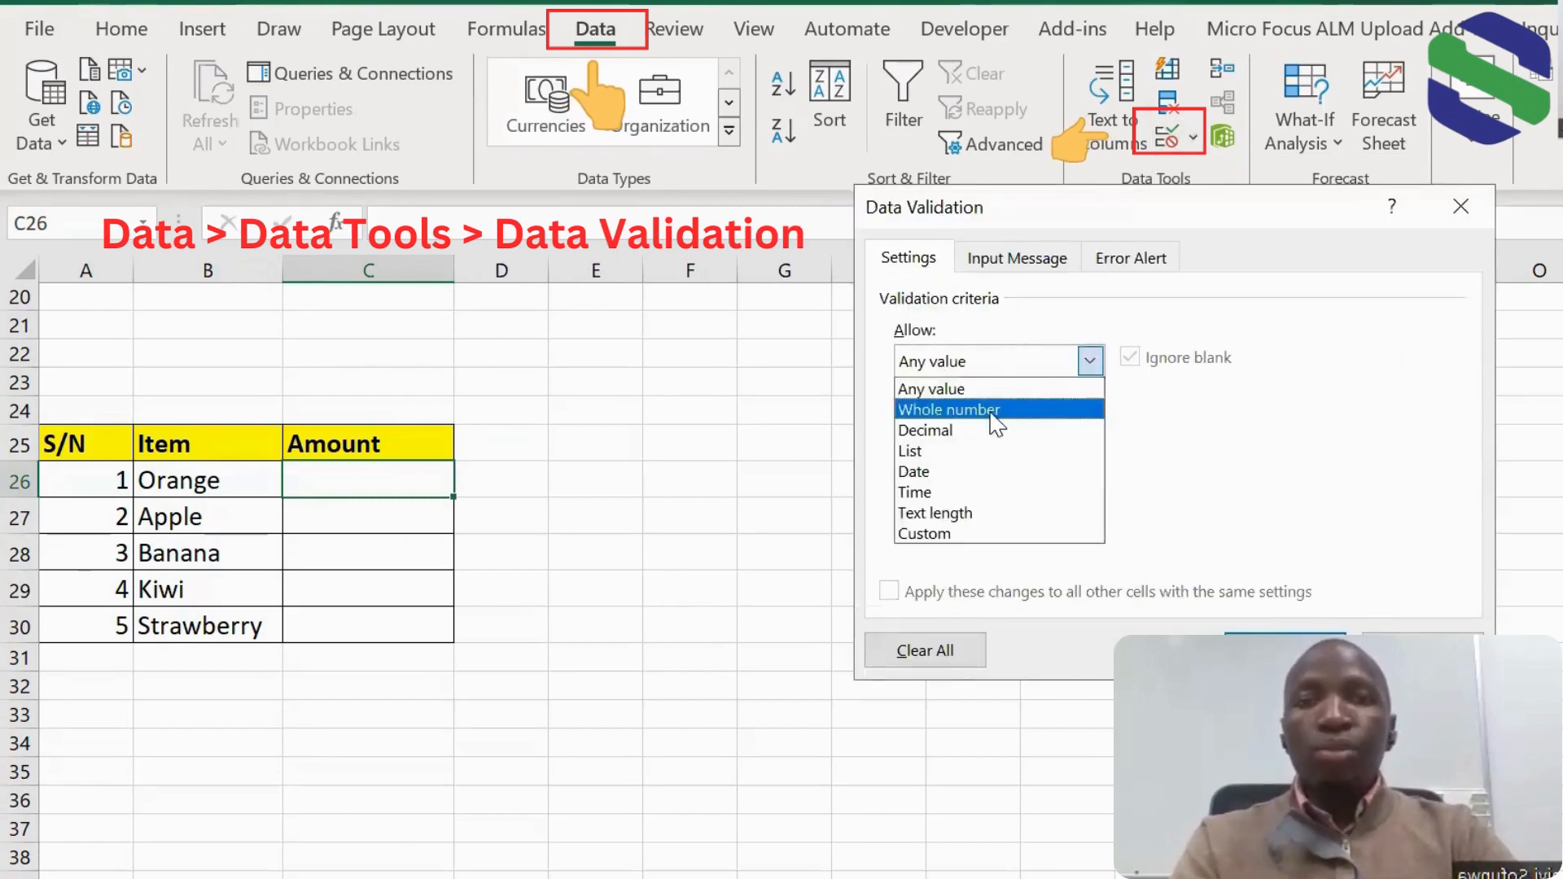
left_click(952, 404)
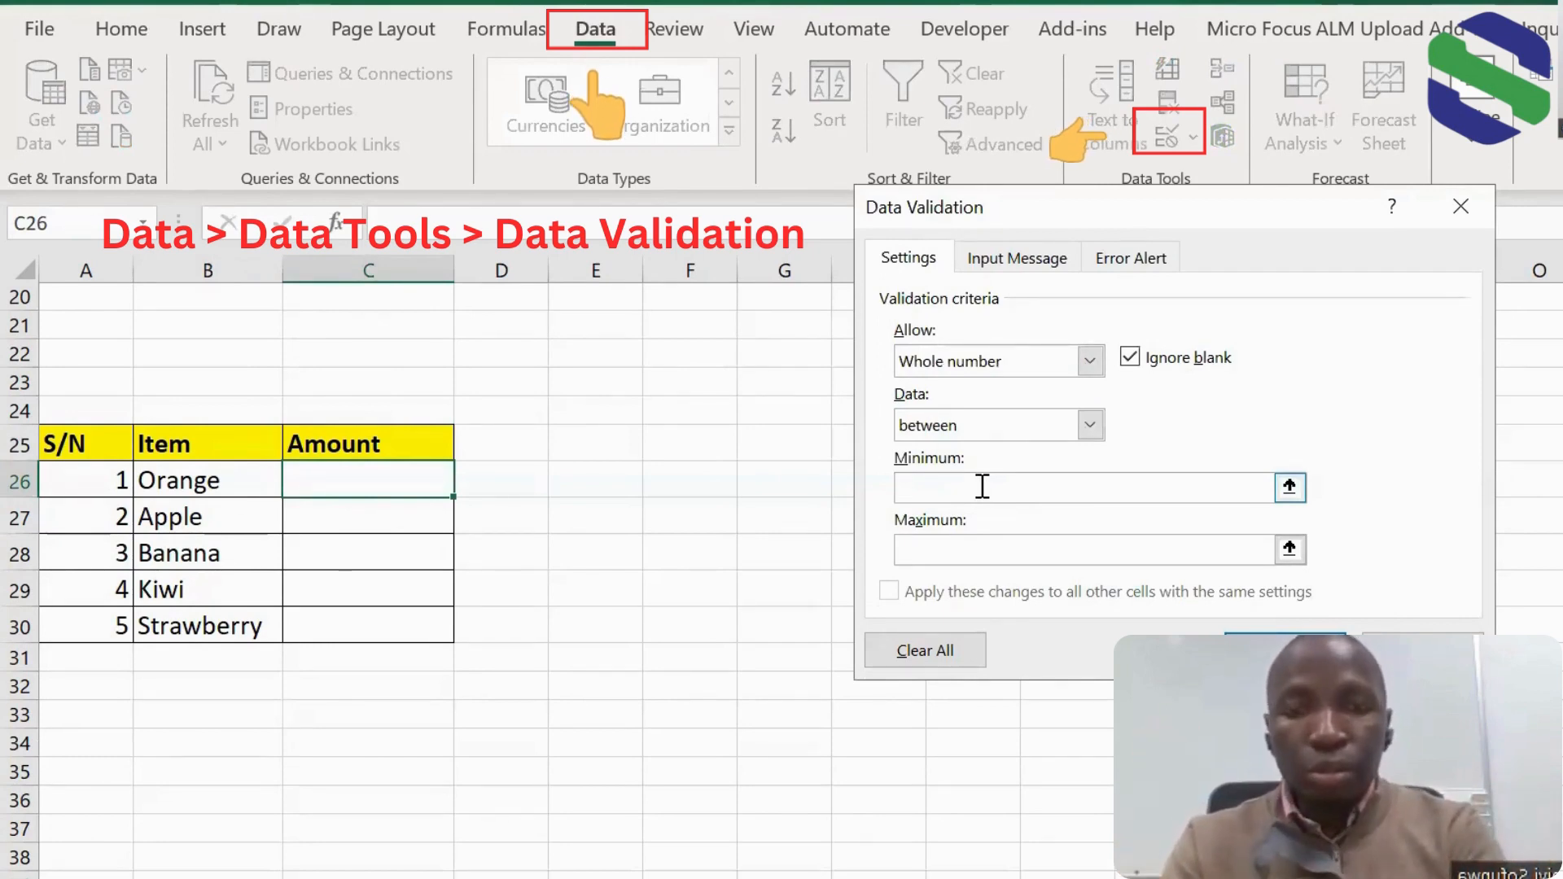
Step: Set the whole-number range for cell C26 to a minimum of 100 and a maximum of 150, and apply the rule
left_click(982, 487)
type("100")
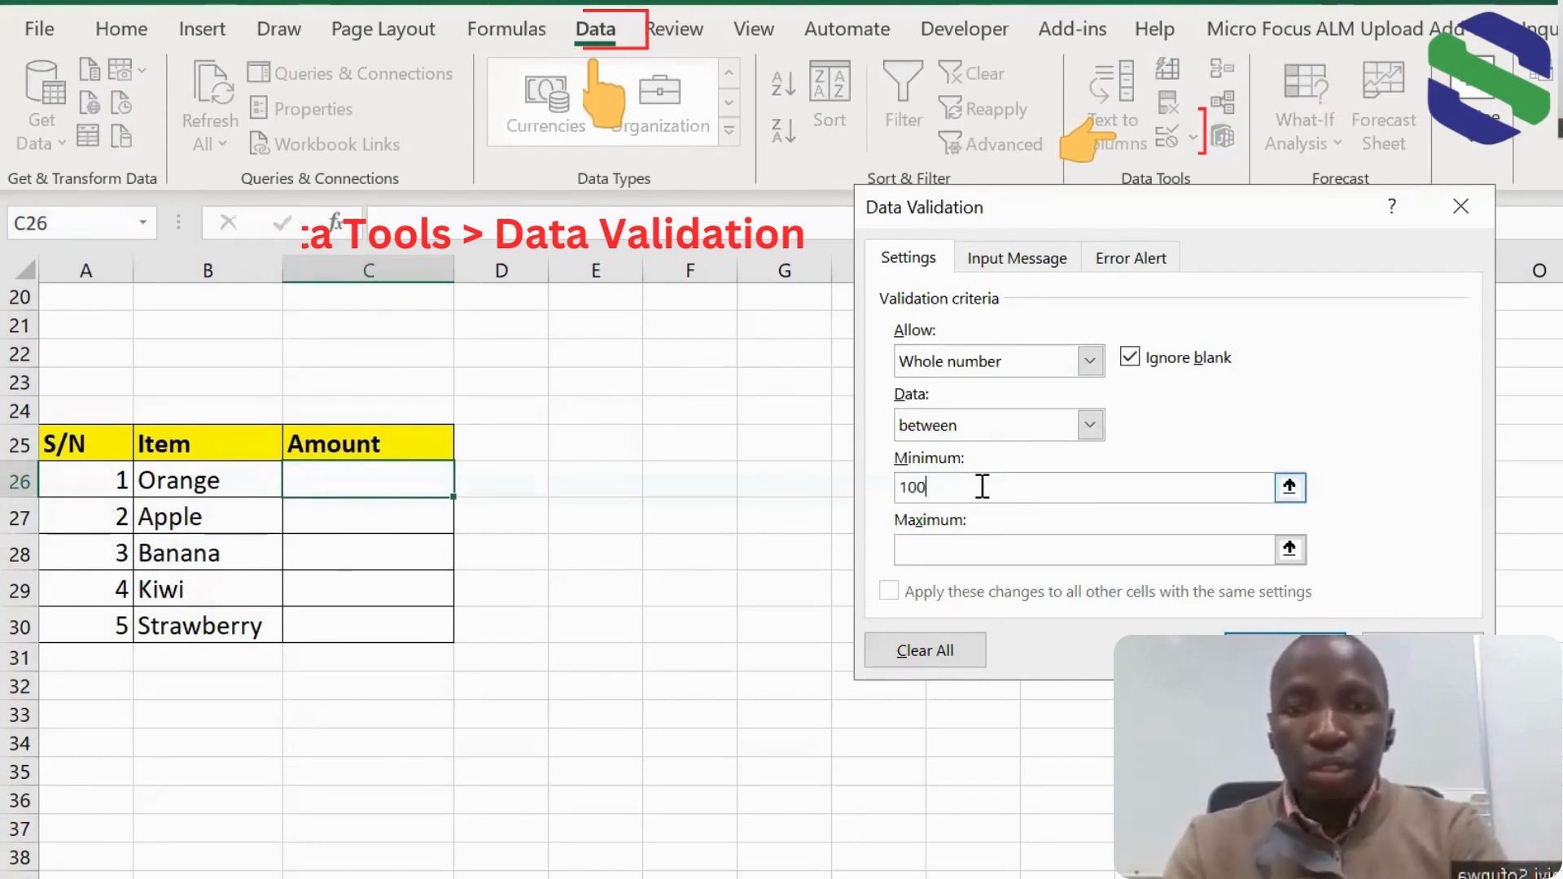
left_click(959, 554)
type("150")
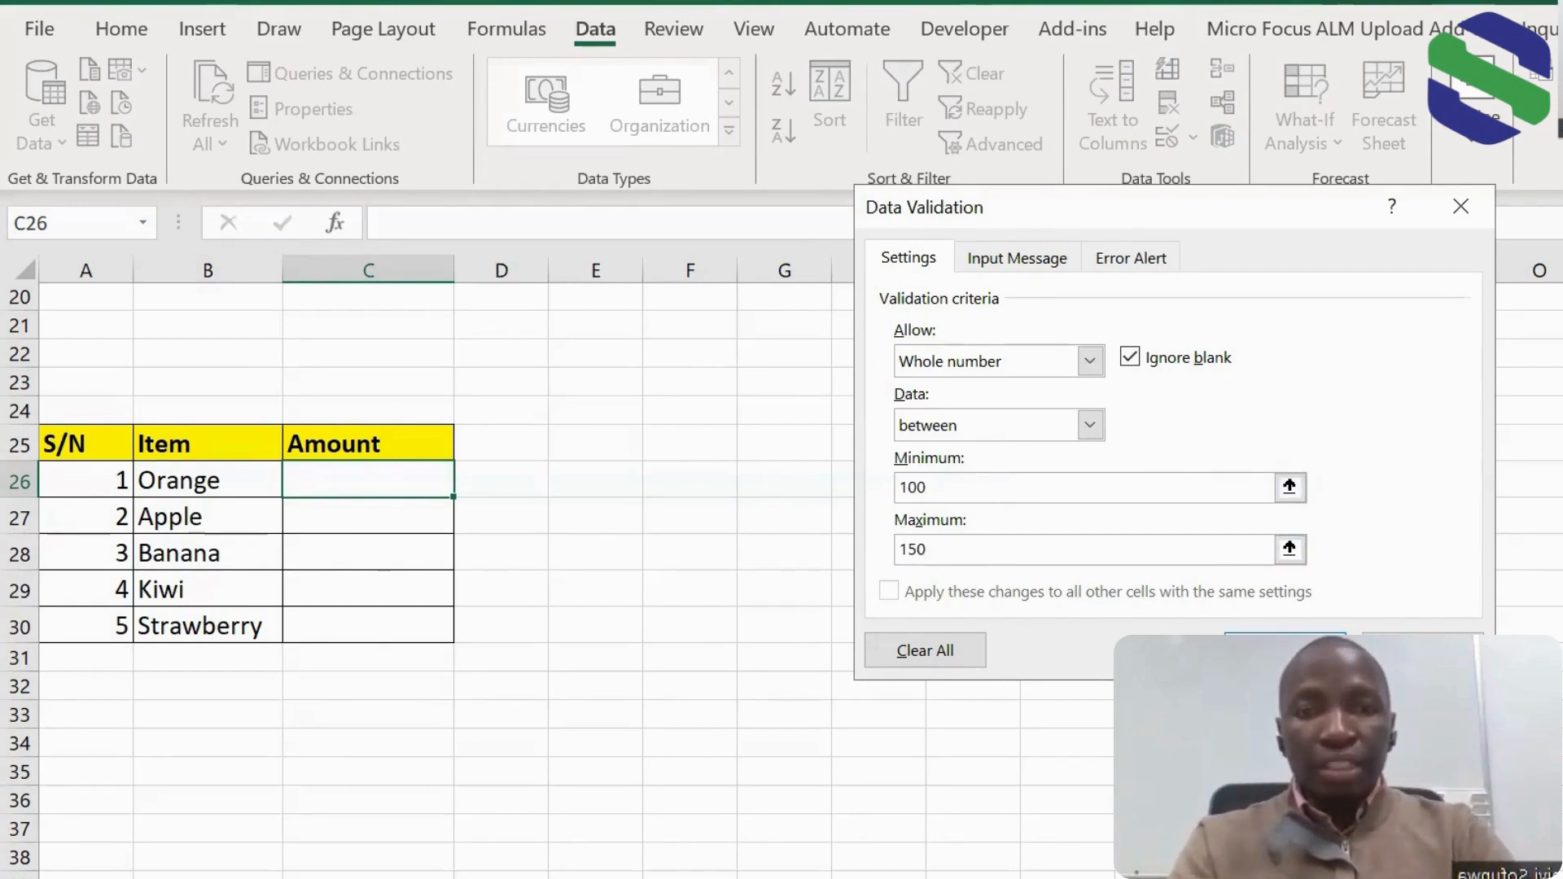
left_click(1283, 643)
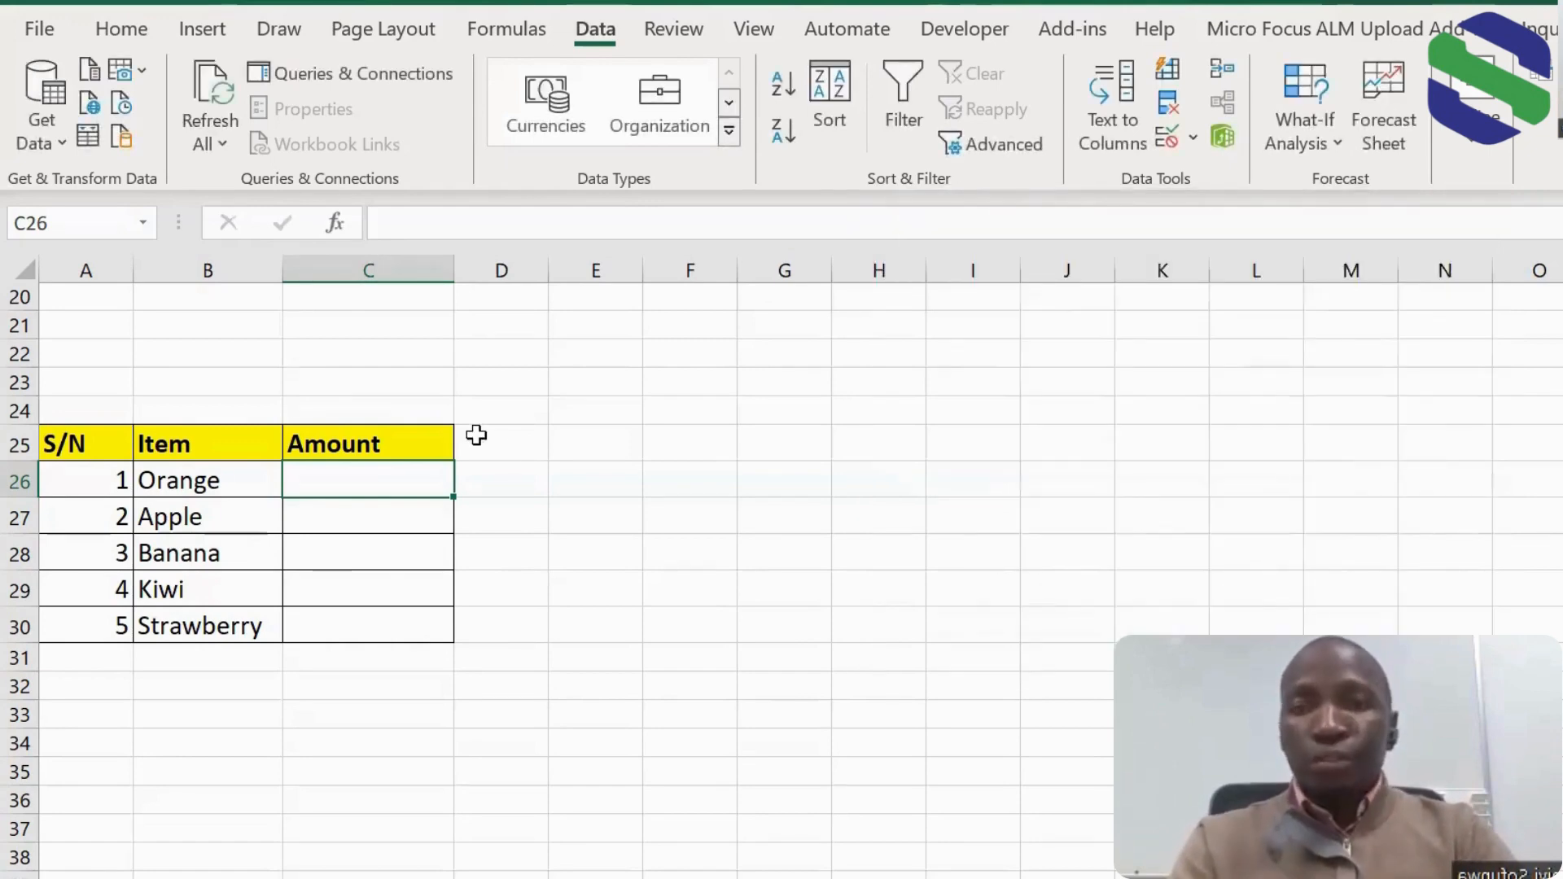
Step: Give cell C26's validation the error alert message "Only an amount of 100 and 150 is acceptable" and apply it
left_click(1190, 138)
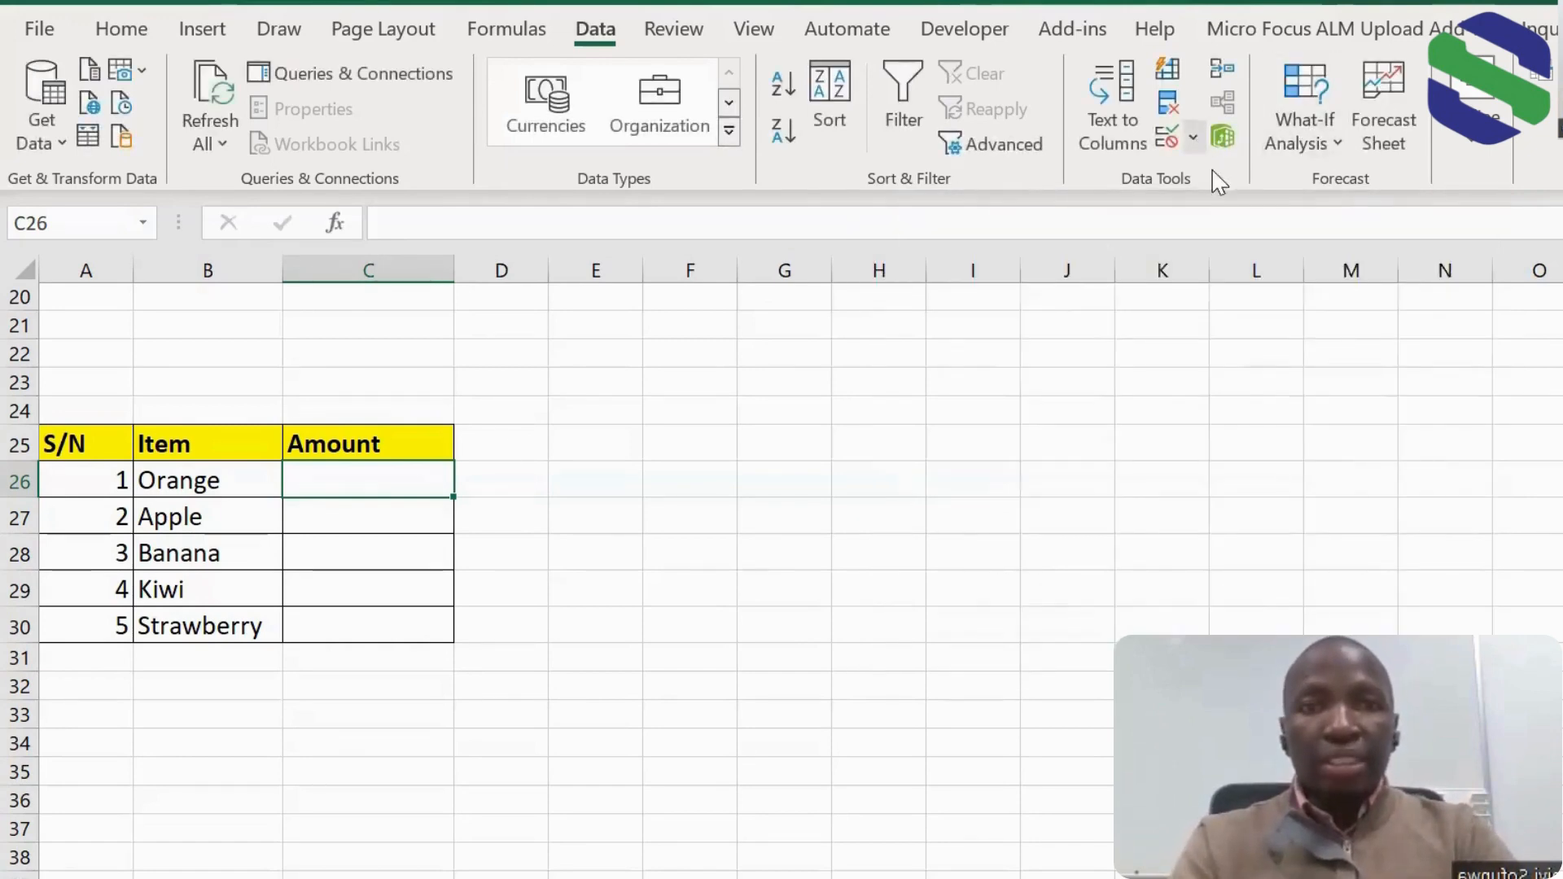
left_click(1222, 174)
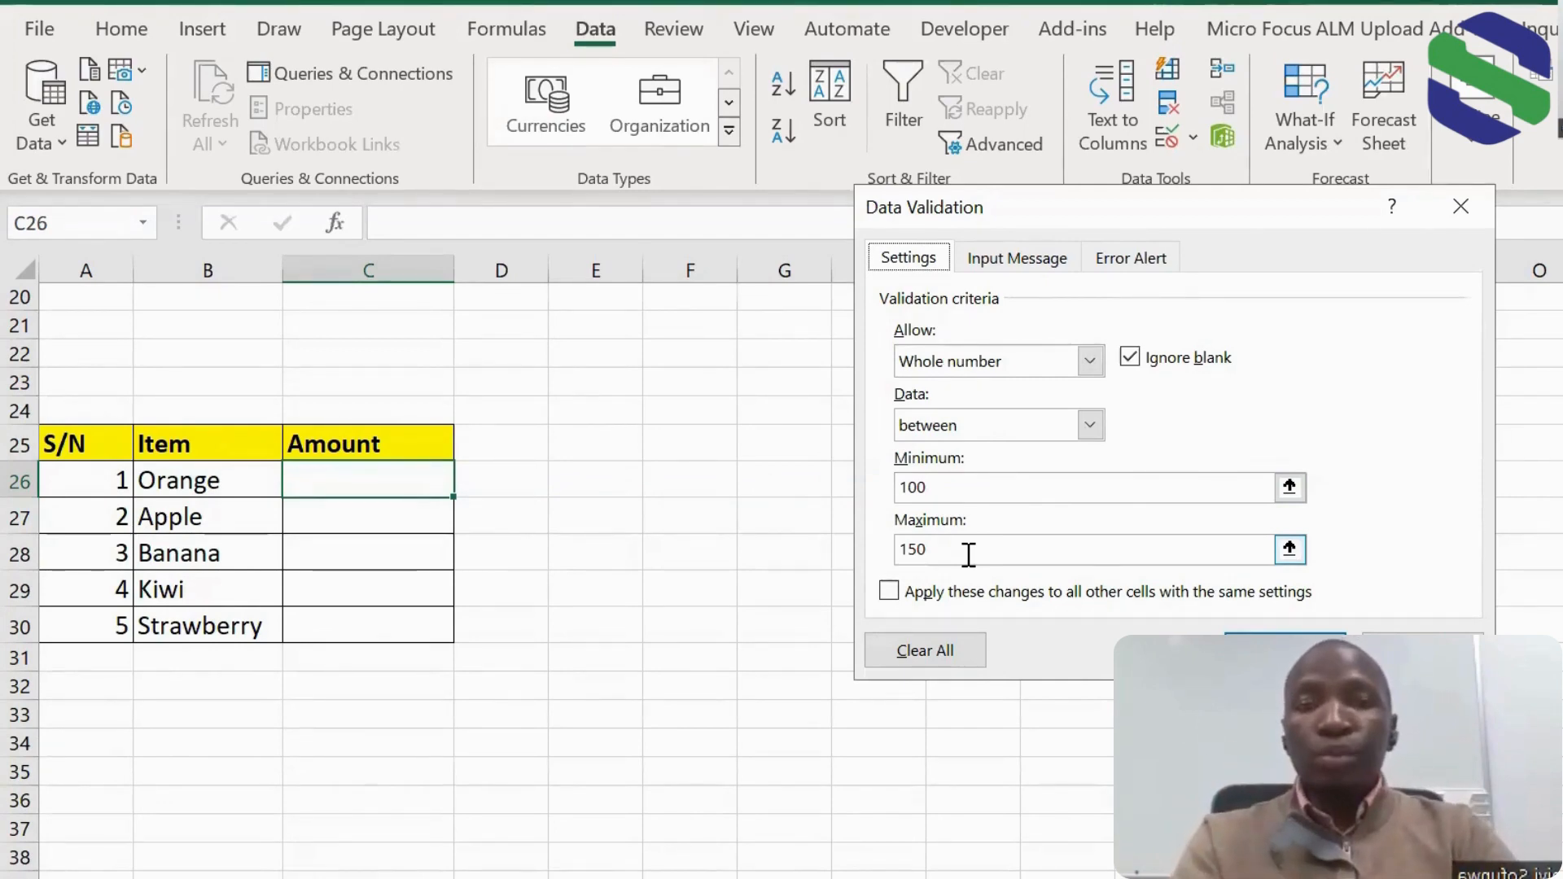
left_click(1127, 259)
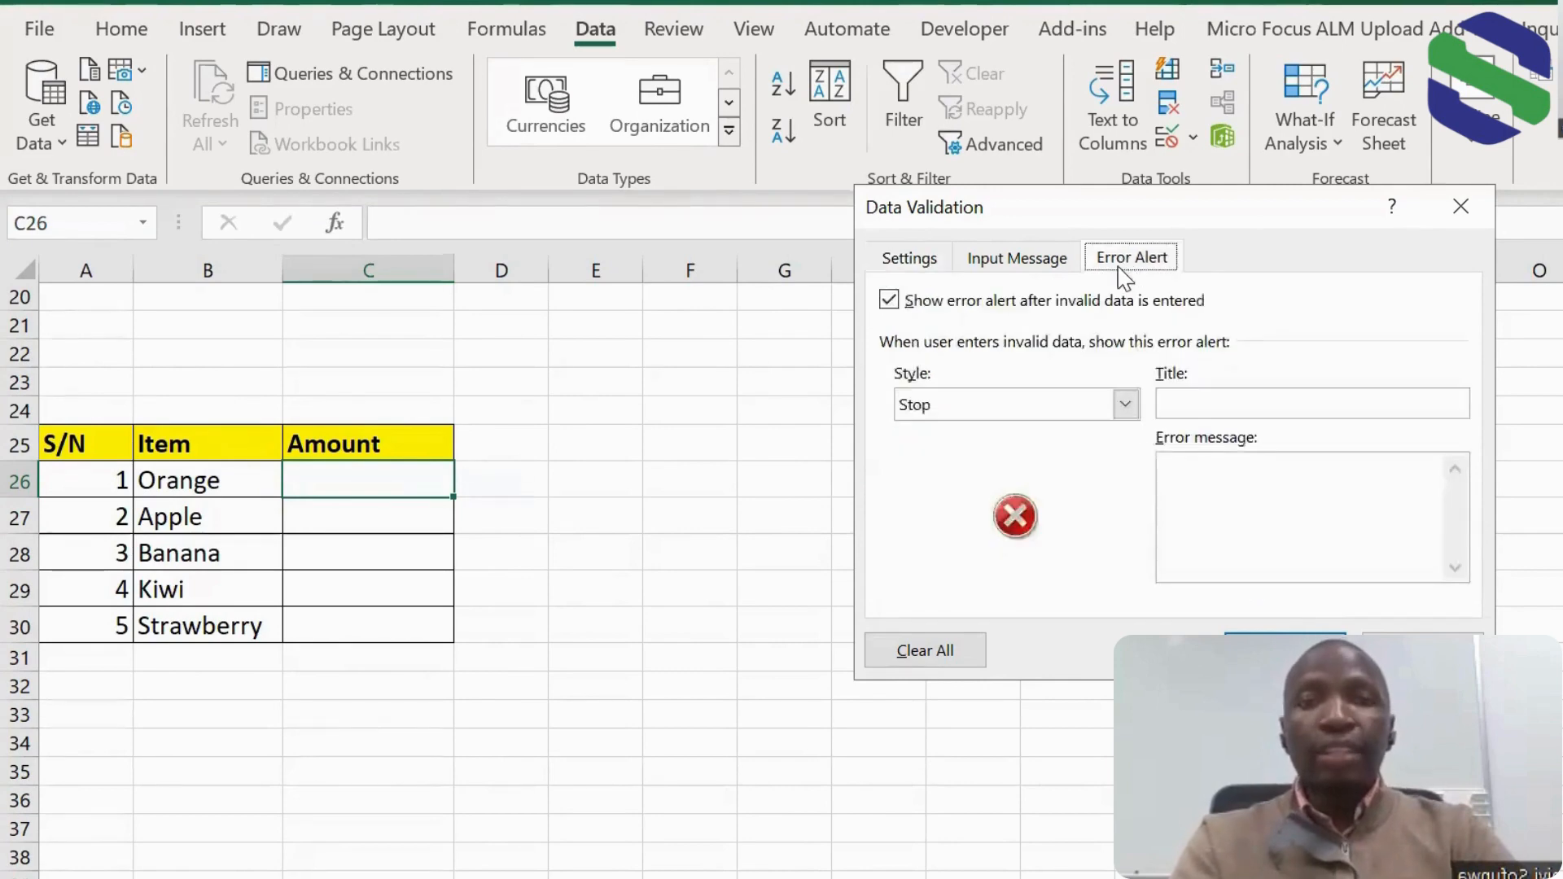
left_click(1178, 471)
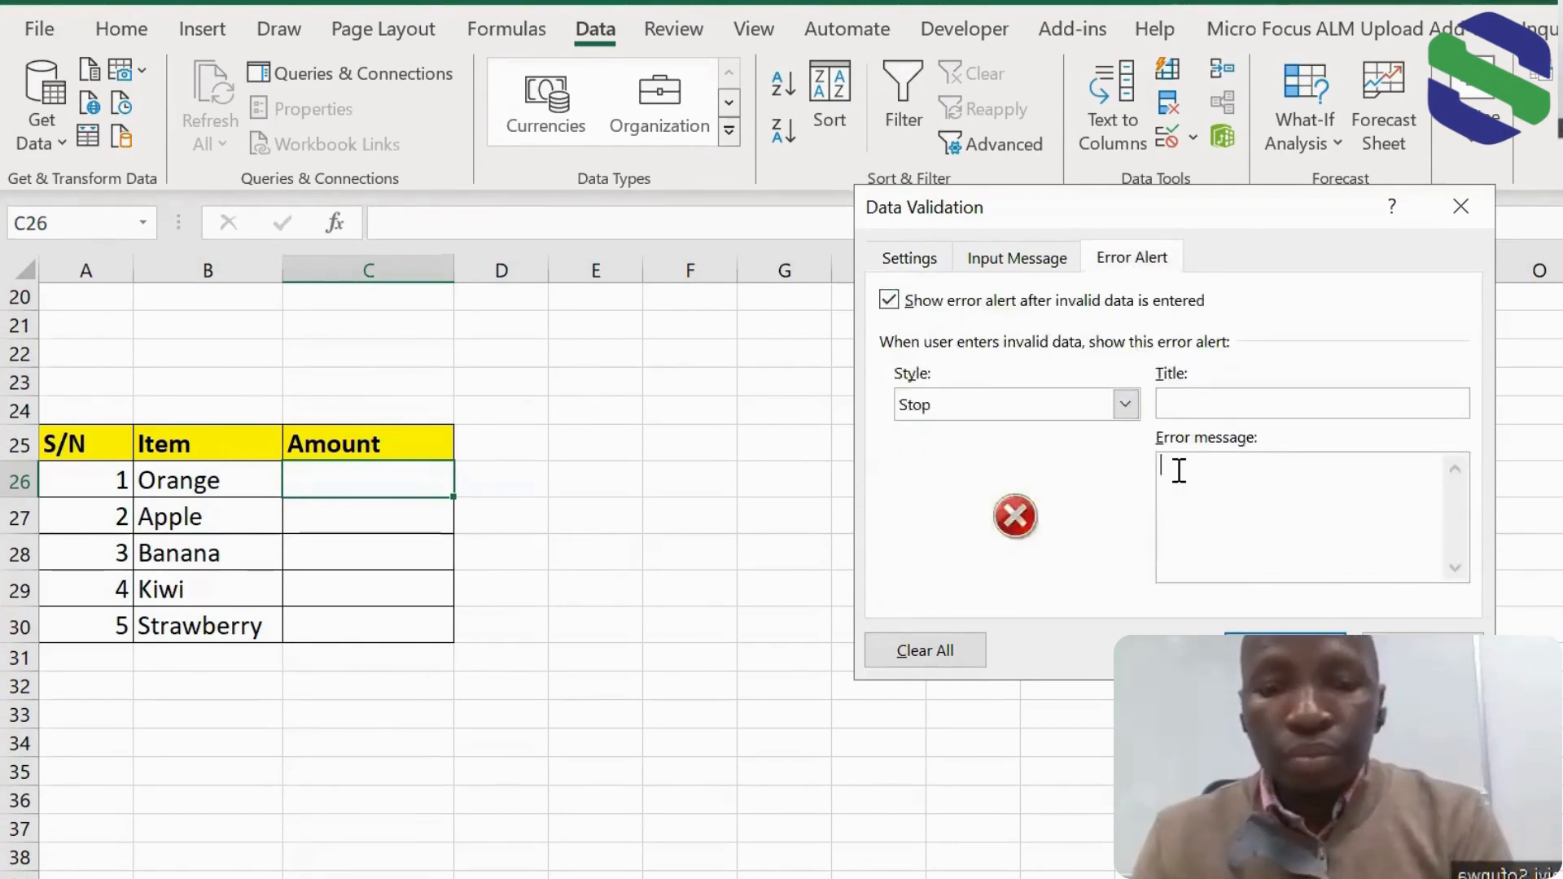
type("Only")
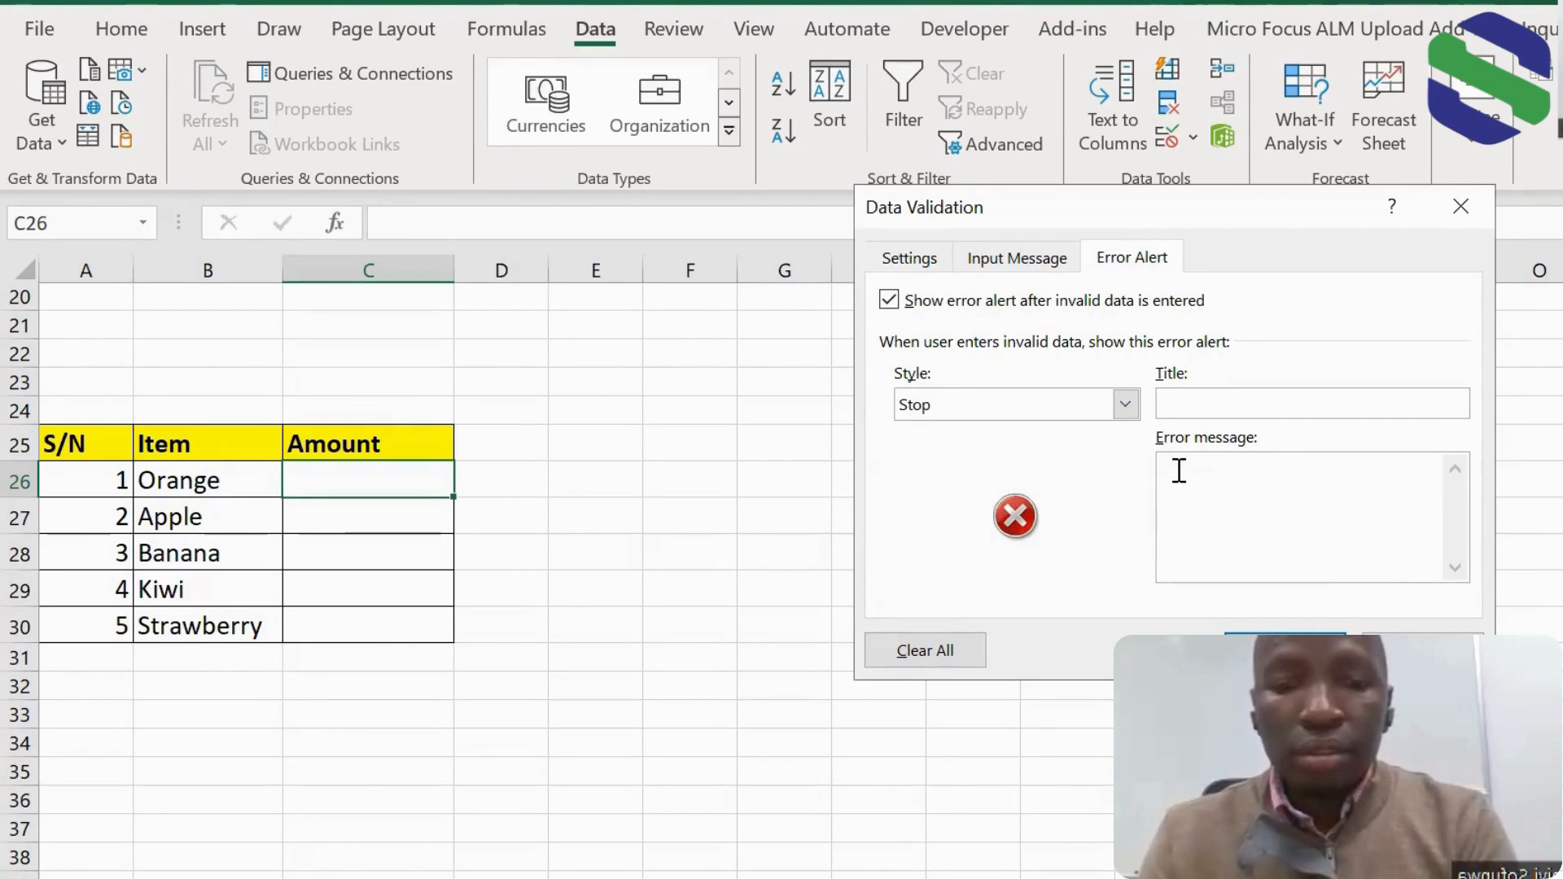
type("Only ")
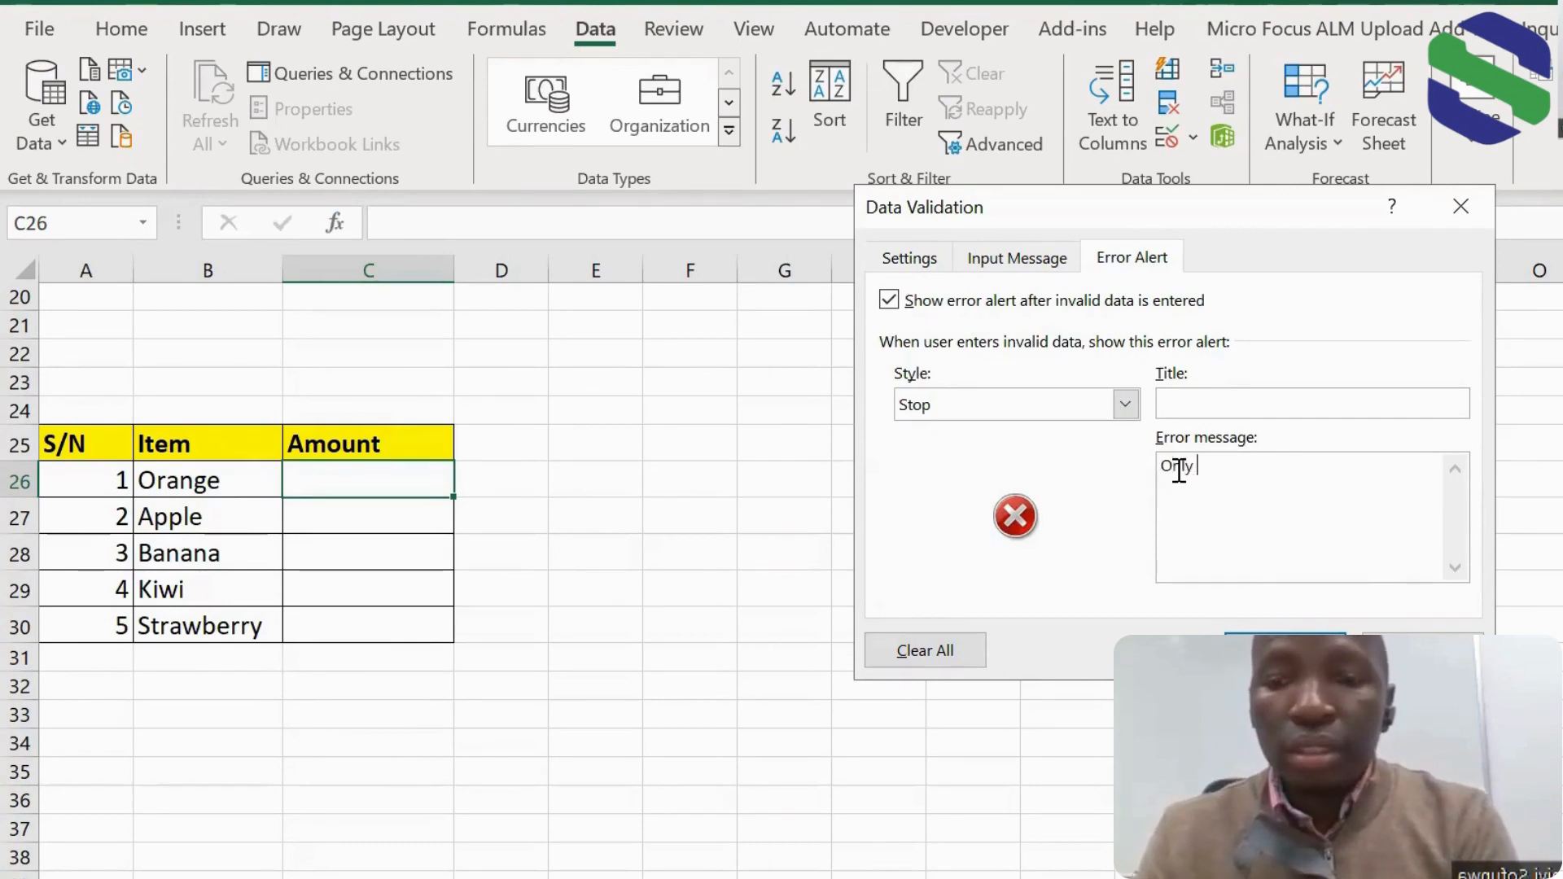
type("an am")
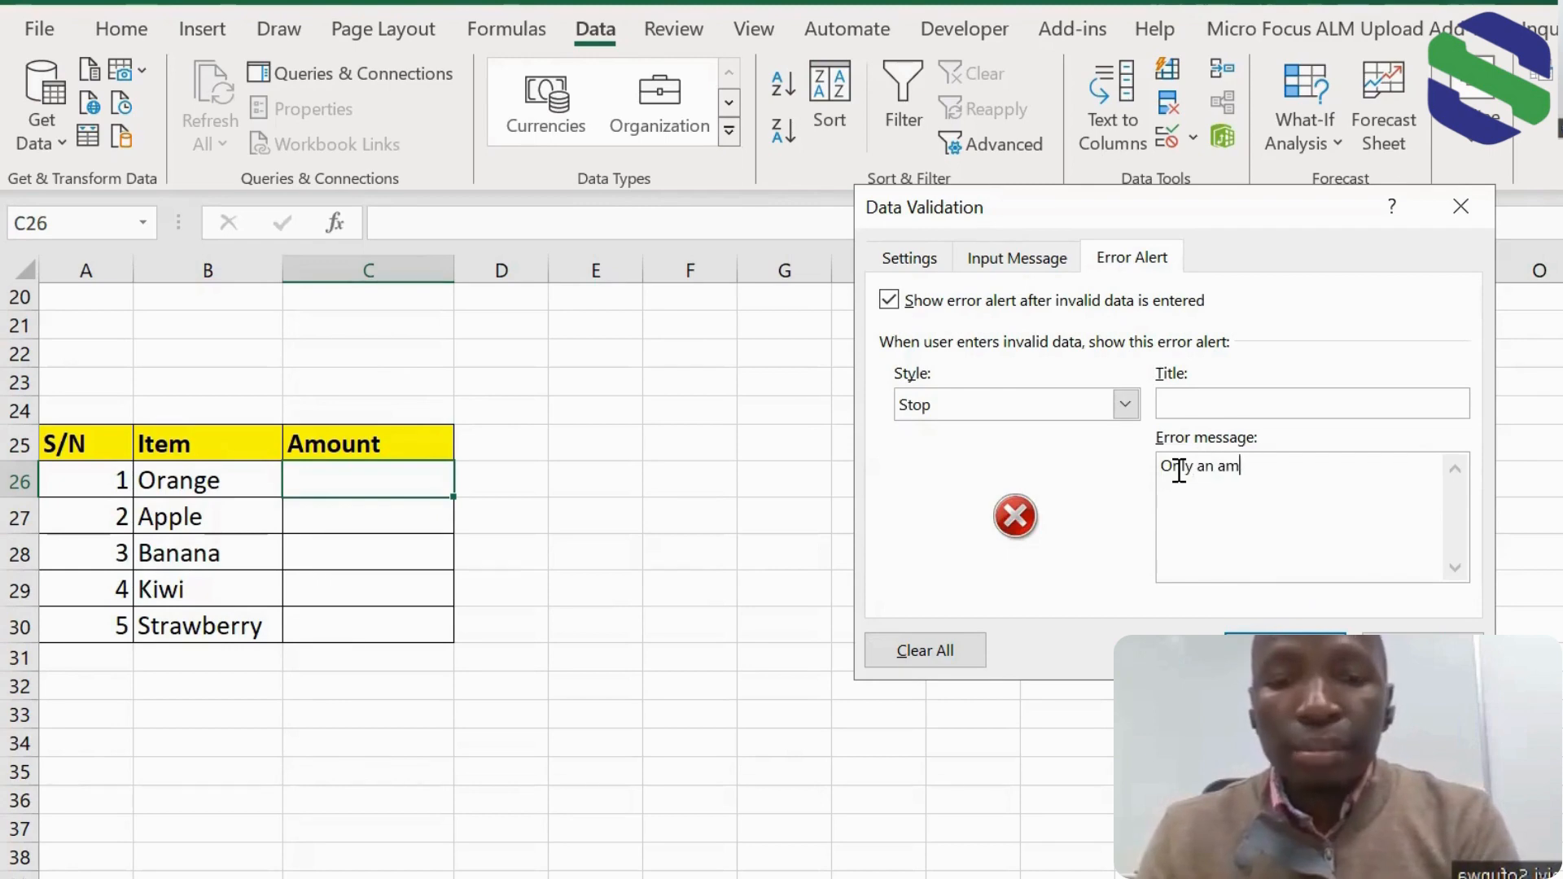
type("ount of 100 ")
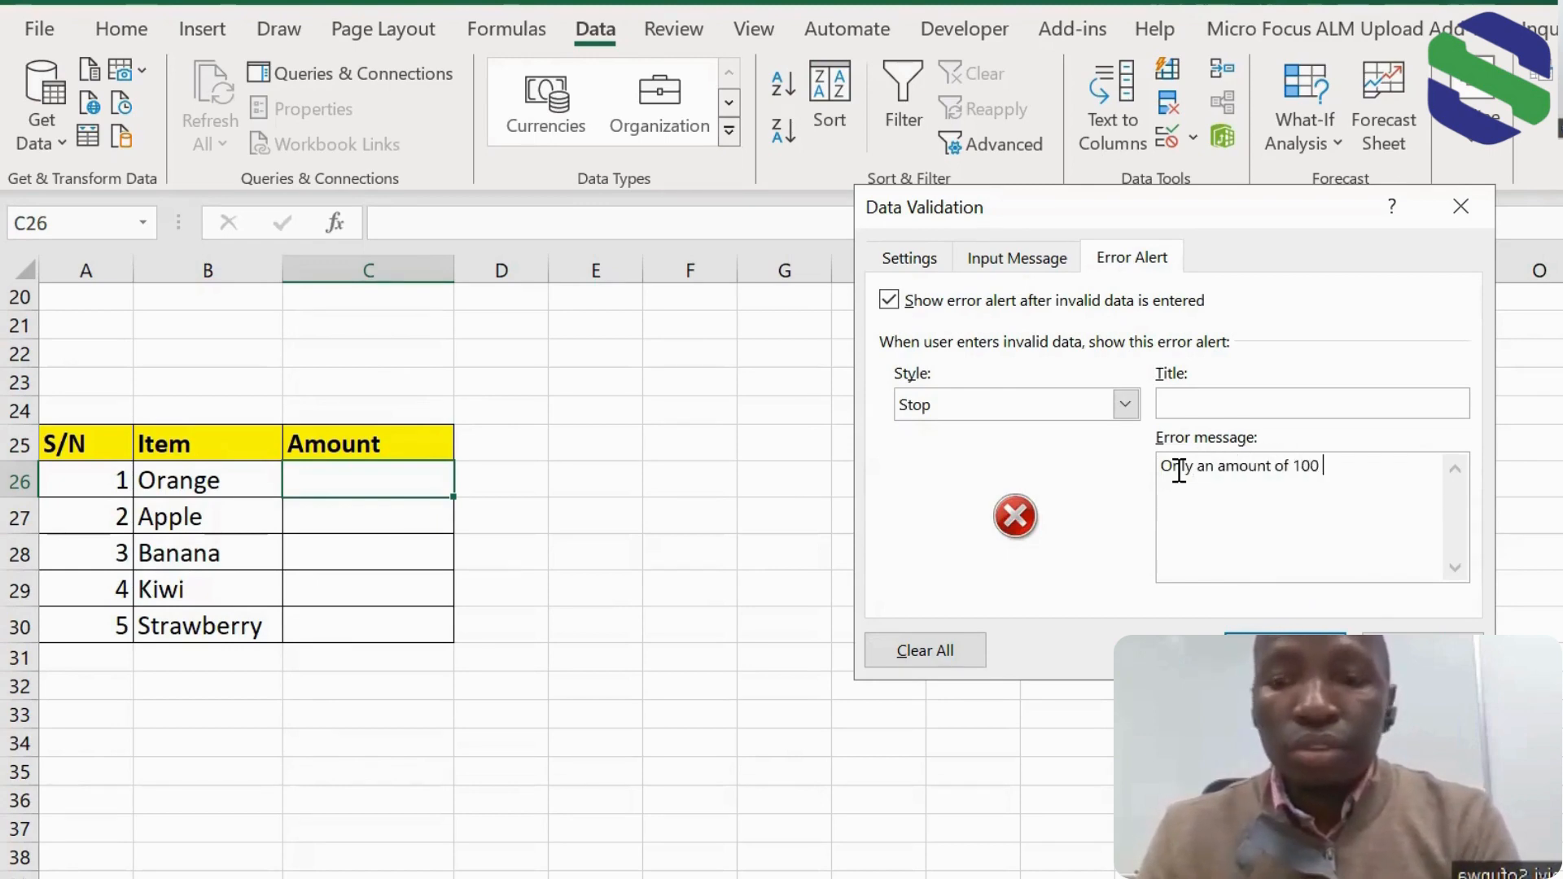
type("and 150 ")
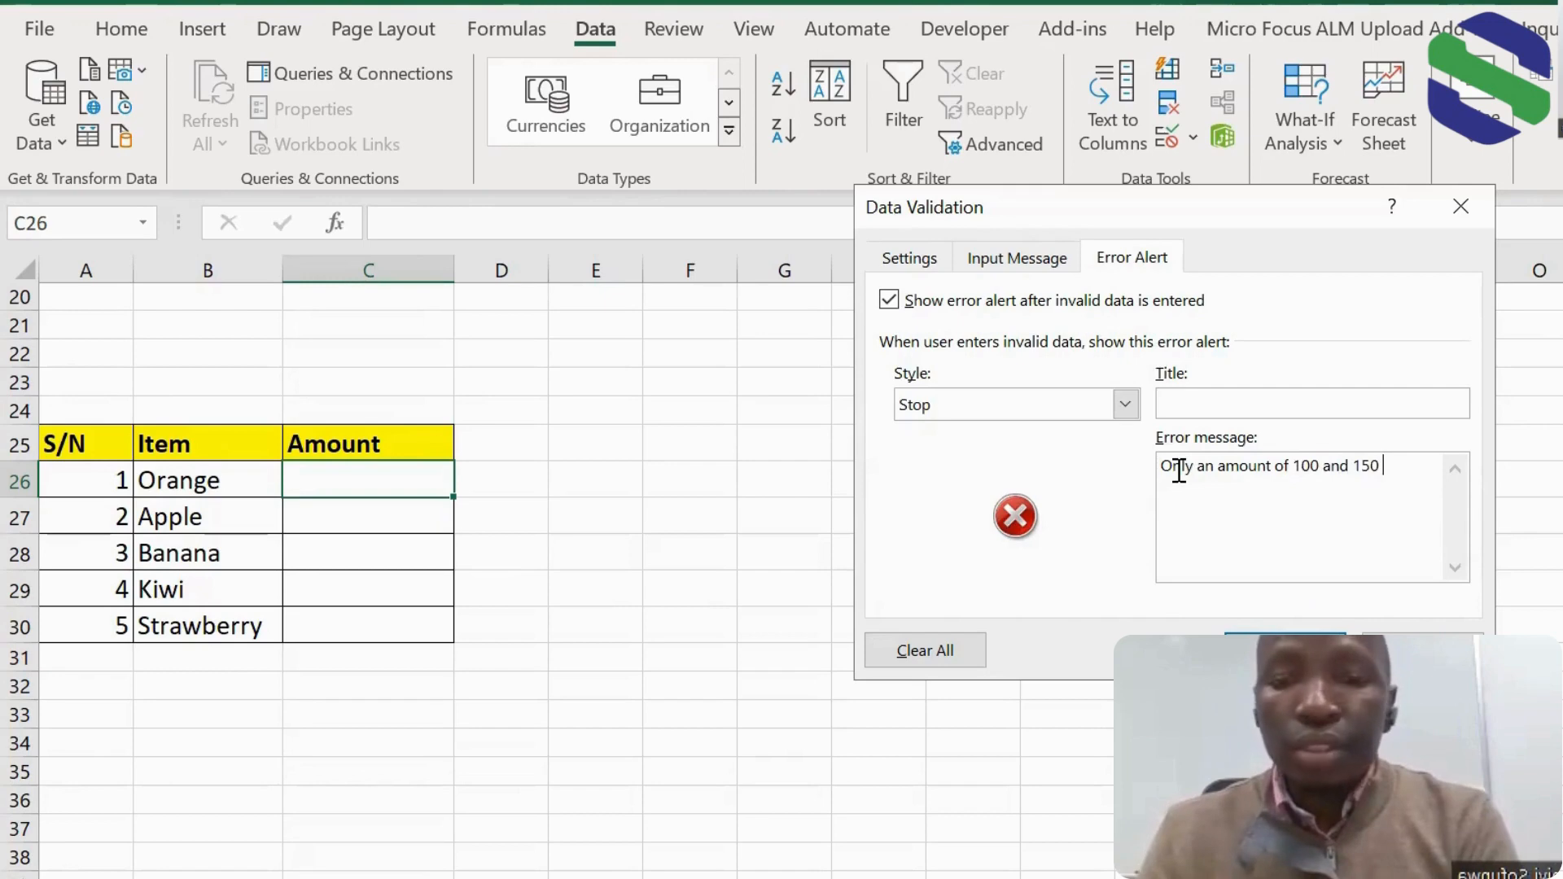
type("is acceptable")
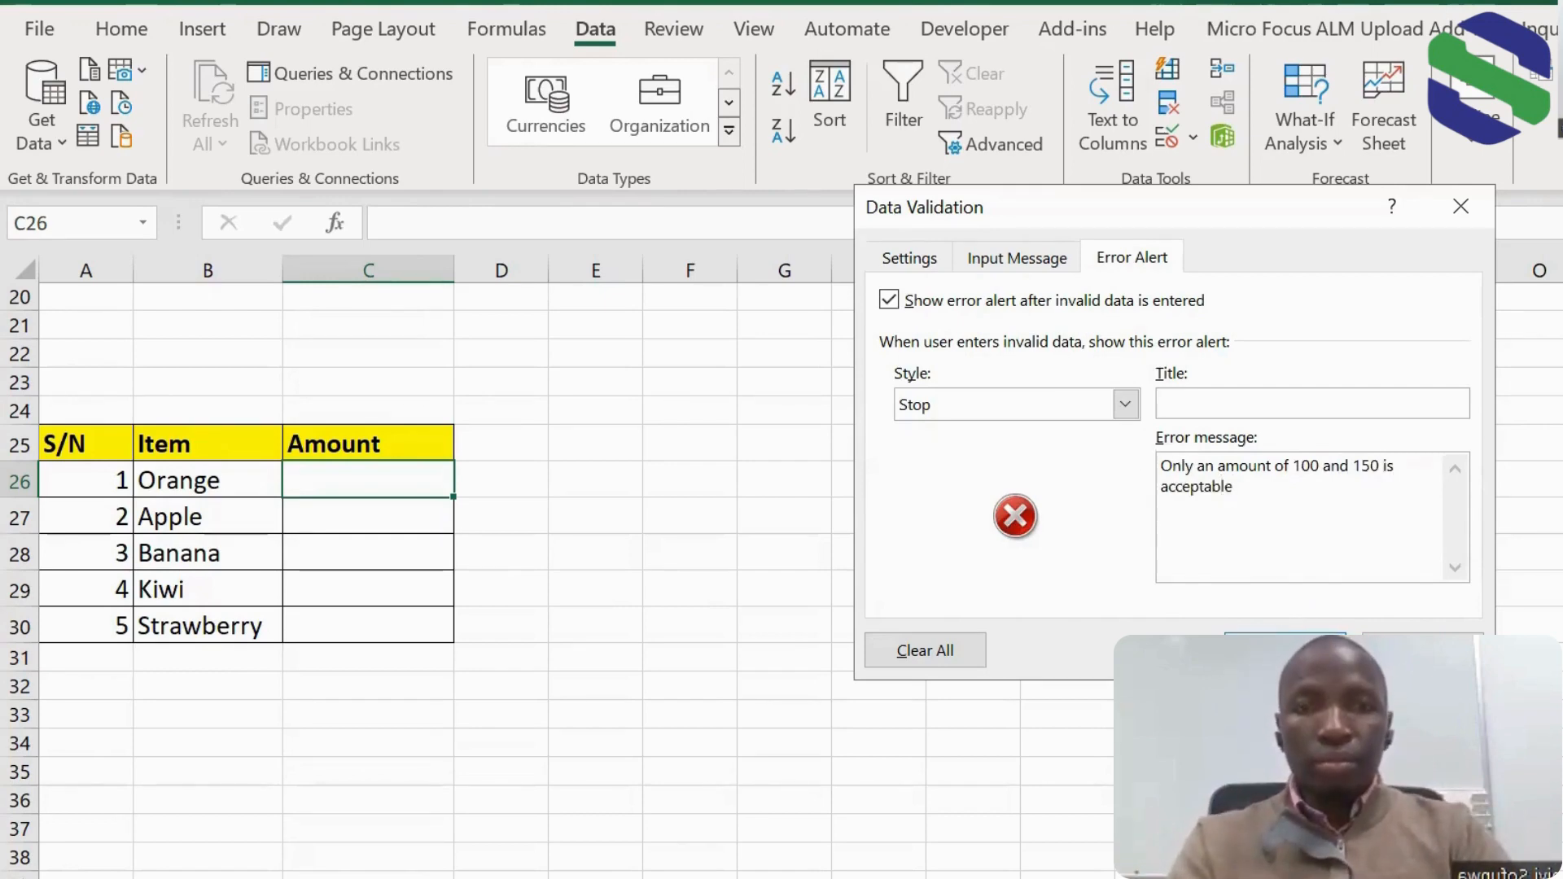
left_click(1284, 635)
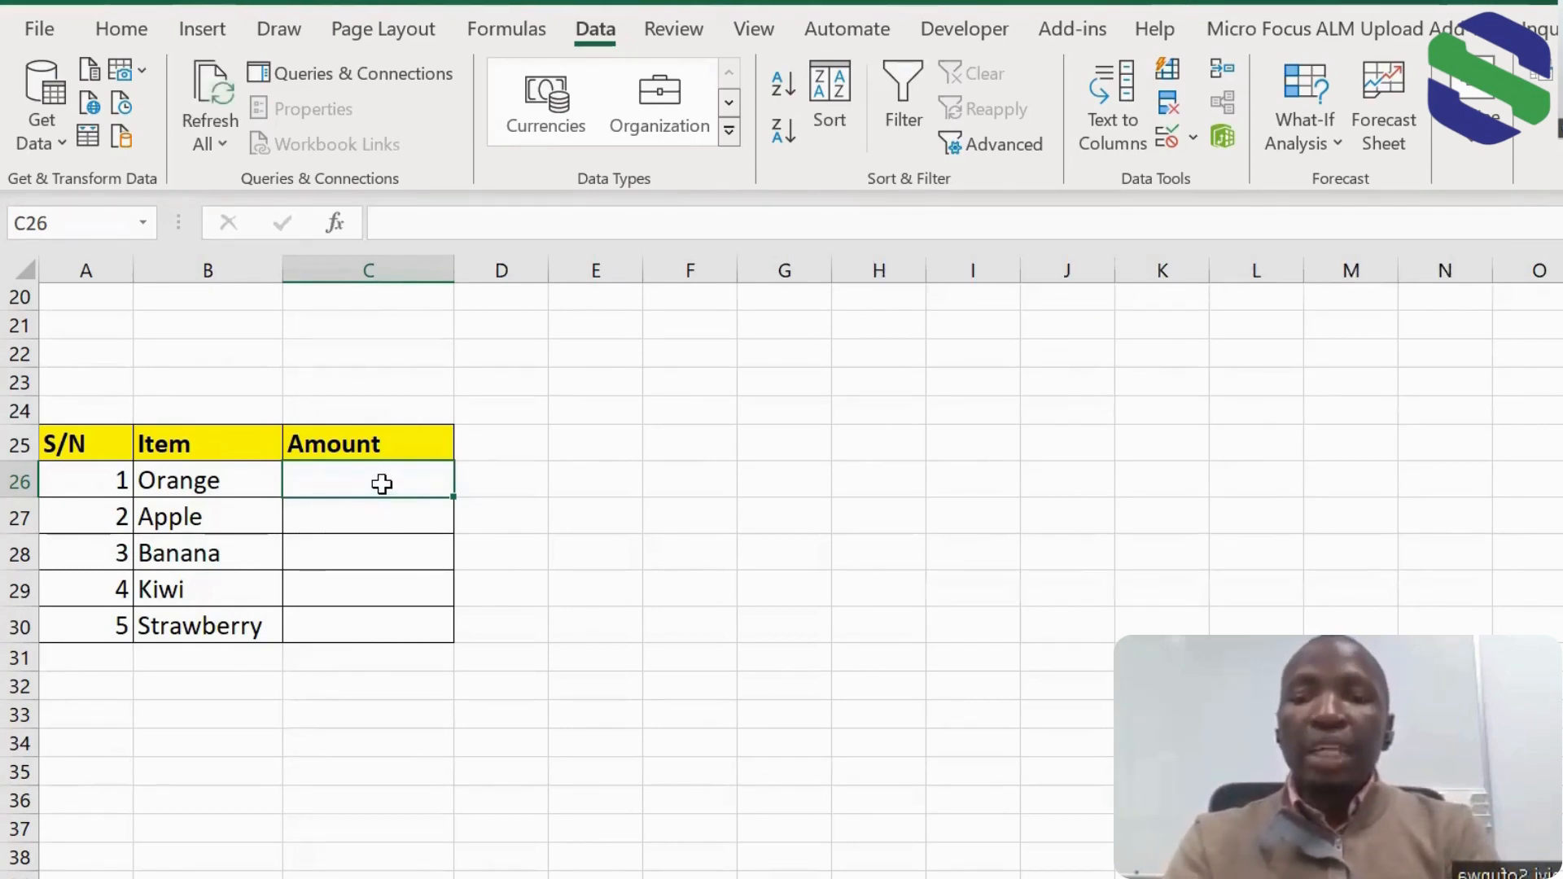
Step: Enter 120 in cell C26, and try to replace it with 90 before cancelling that entry
type("120")
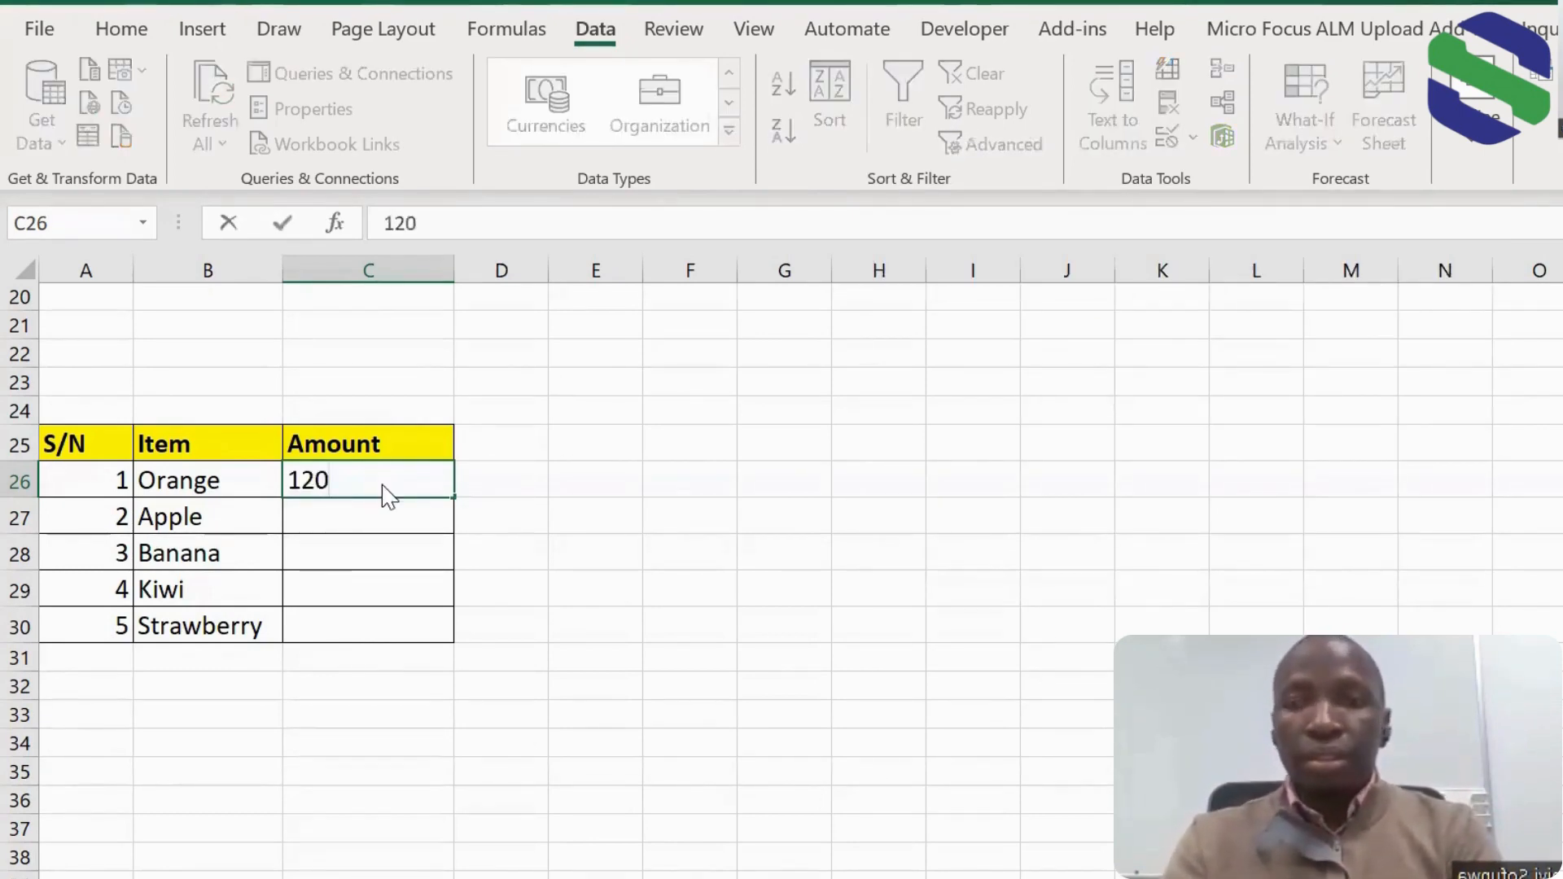
key("Return")
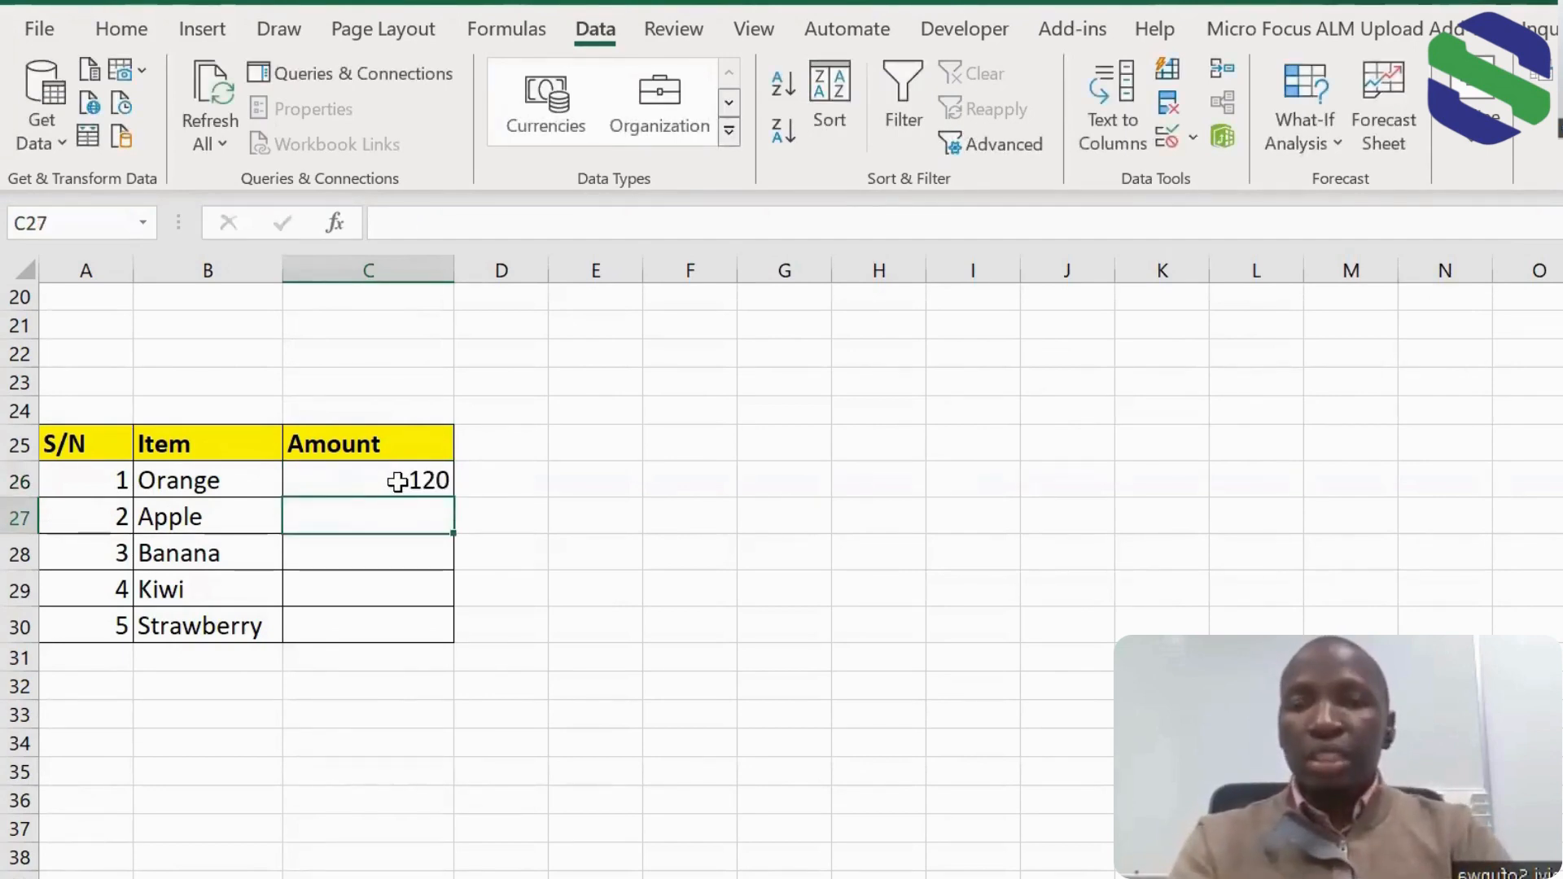
left_click(396, 481)
type("90")
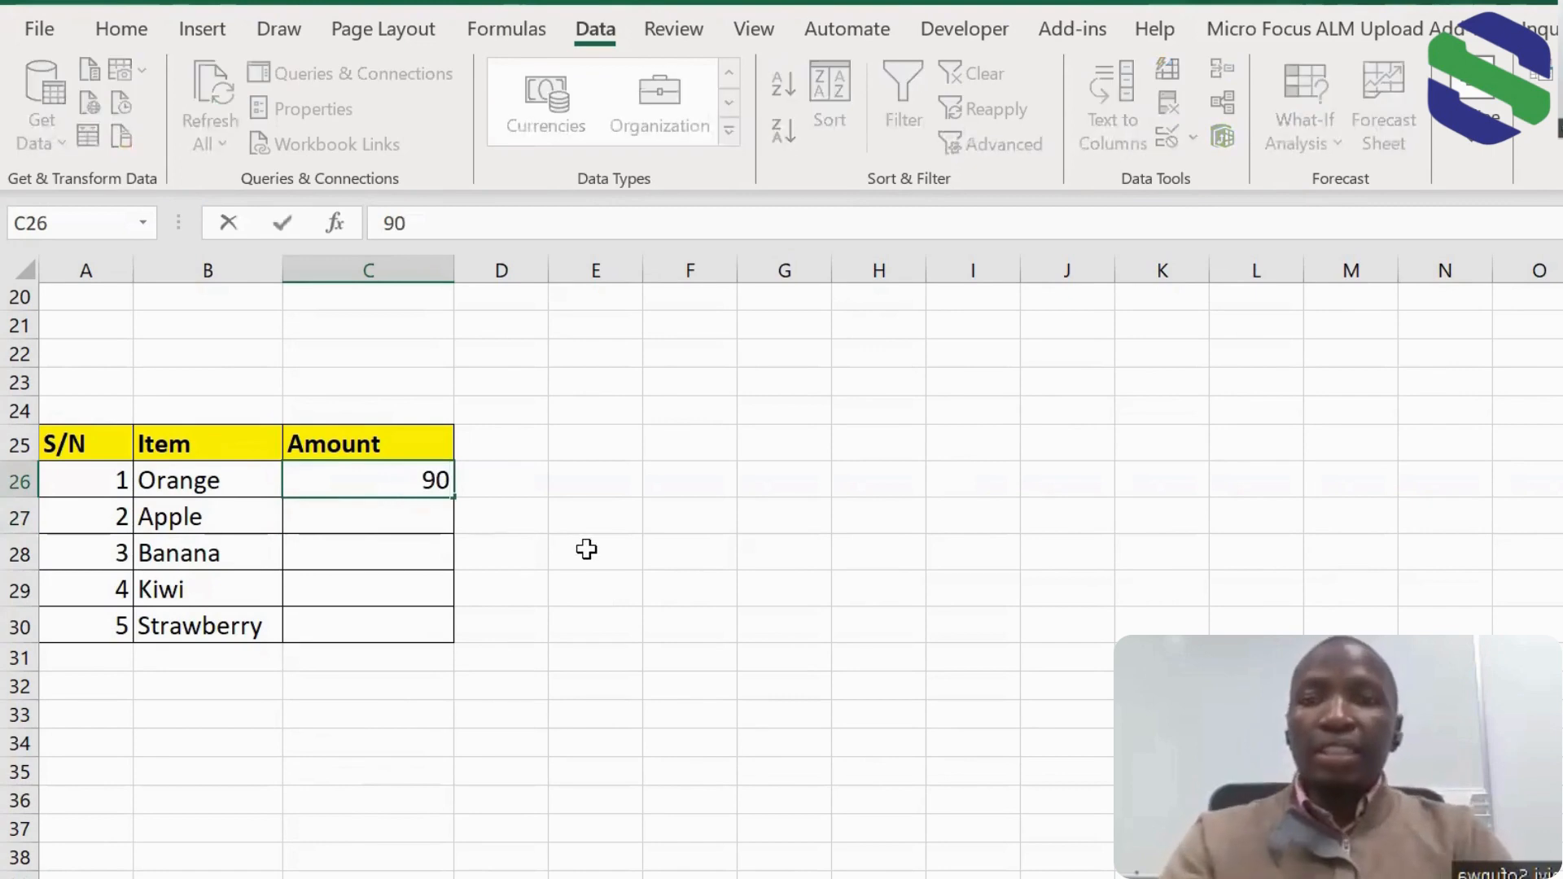
key("Return")
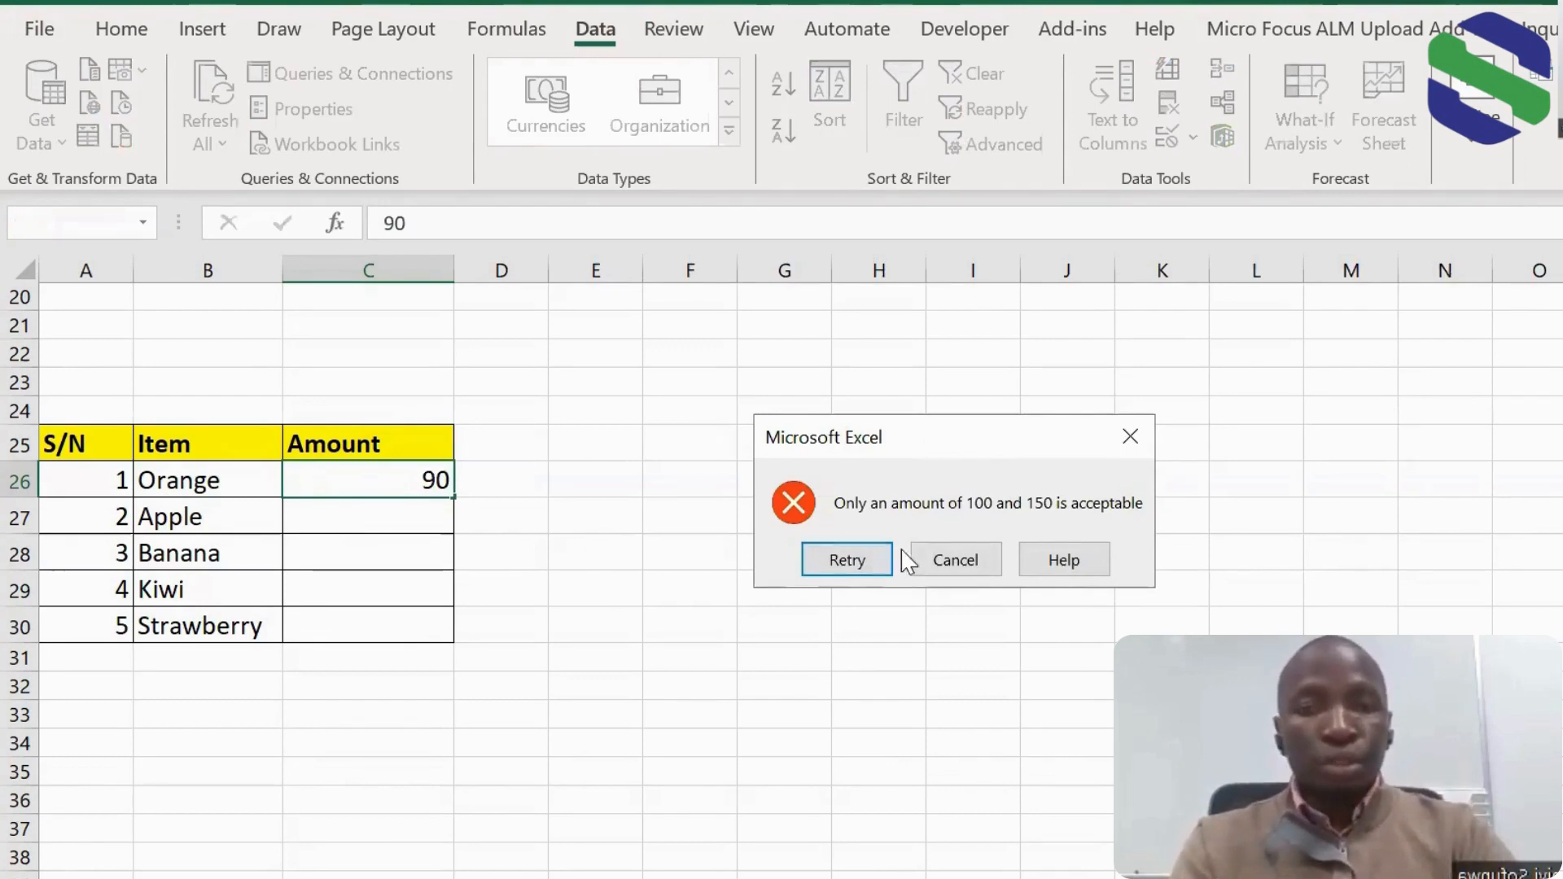
left_click(949, 567)
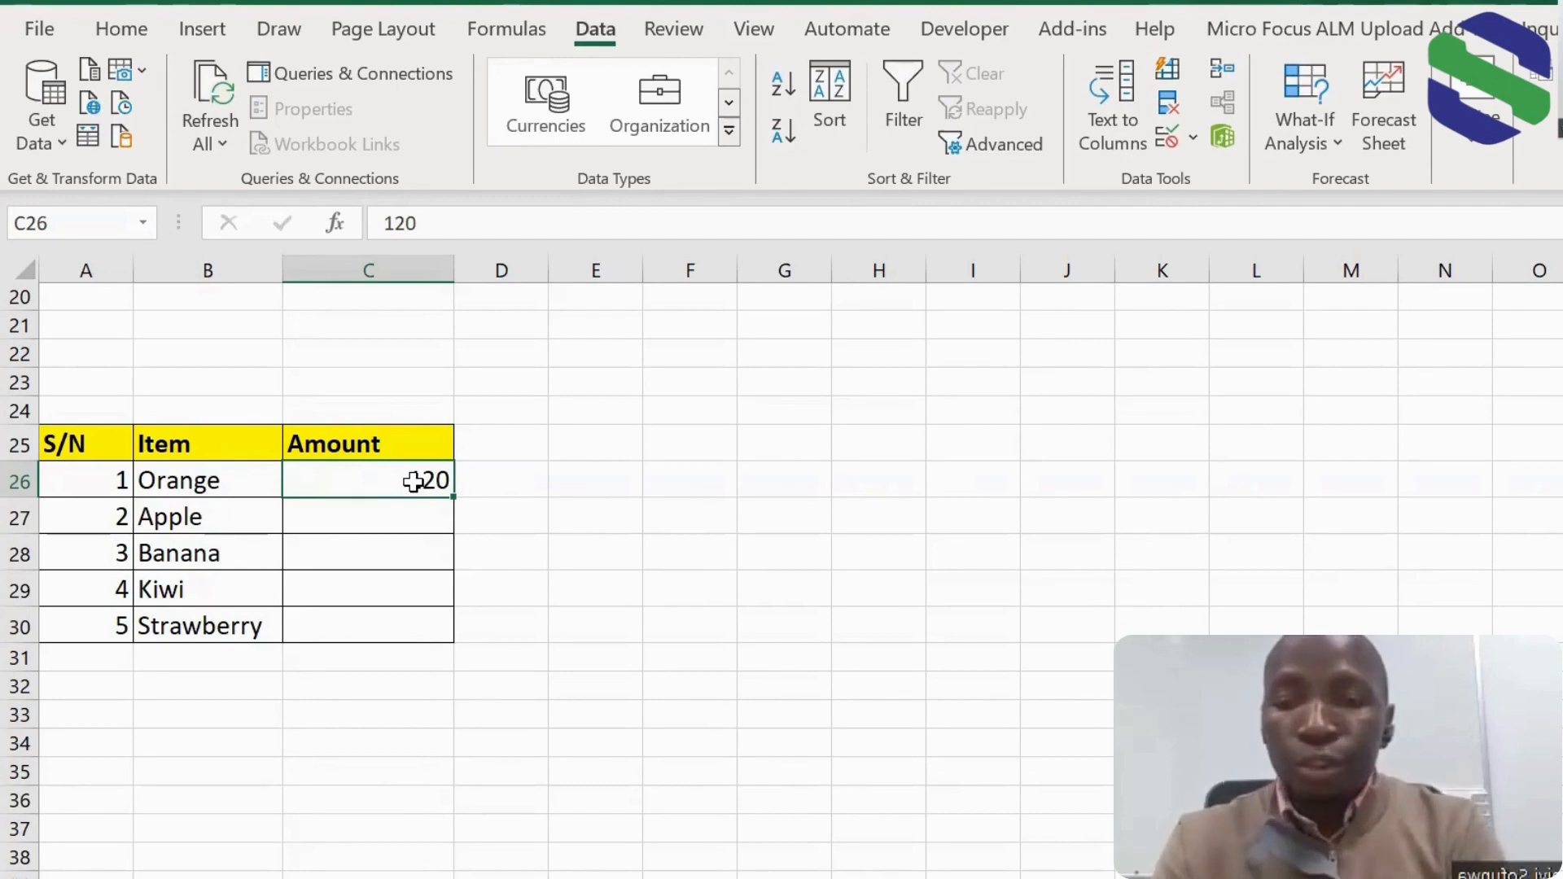
Step: Try to replace the amount in cell C26 with 201, and cancel the entry
type("2")
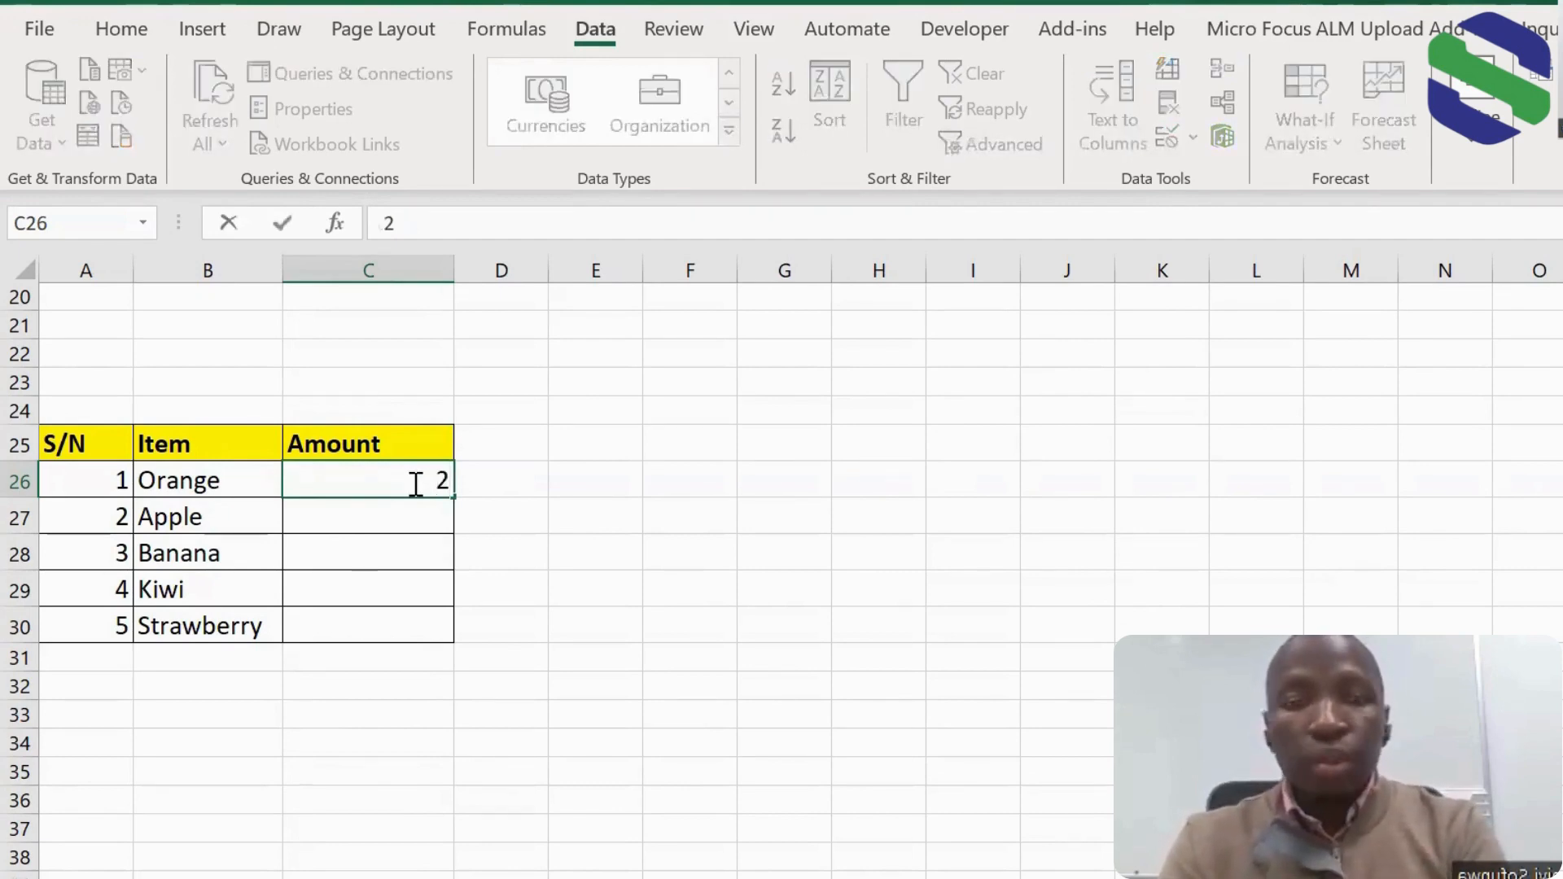
type("01")
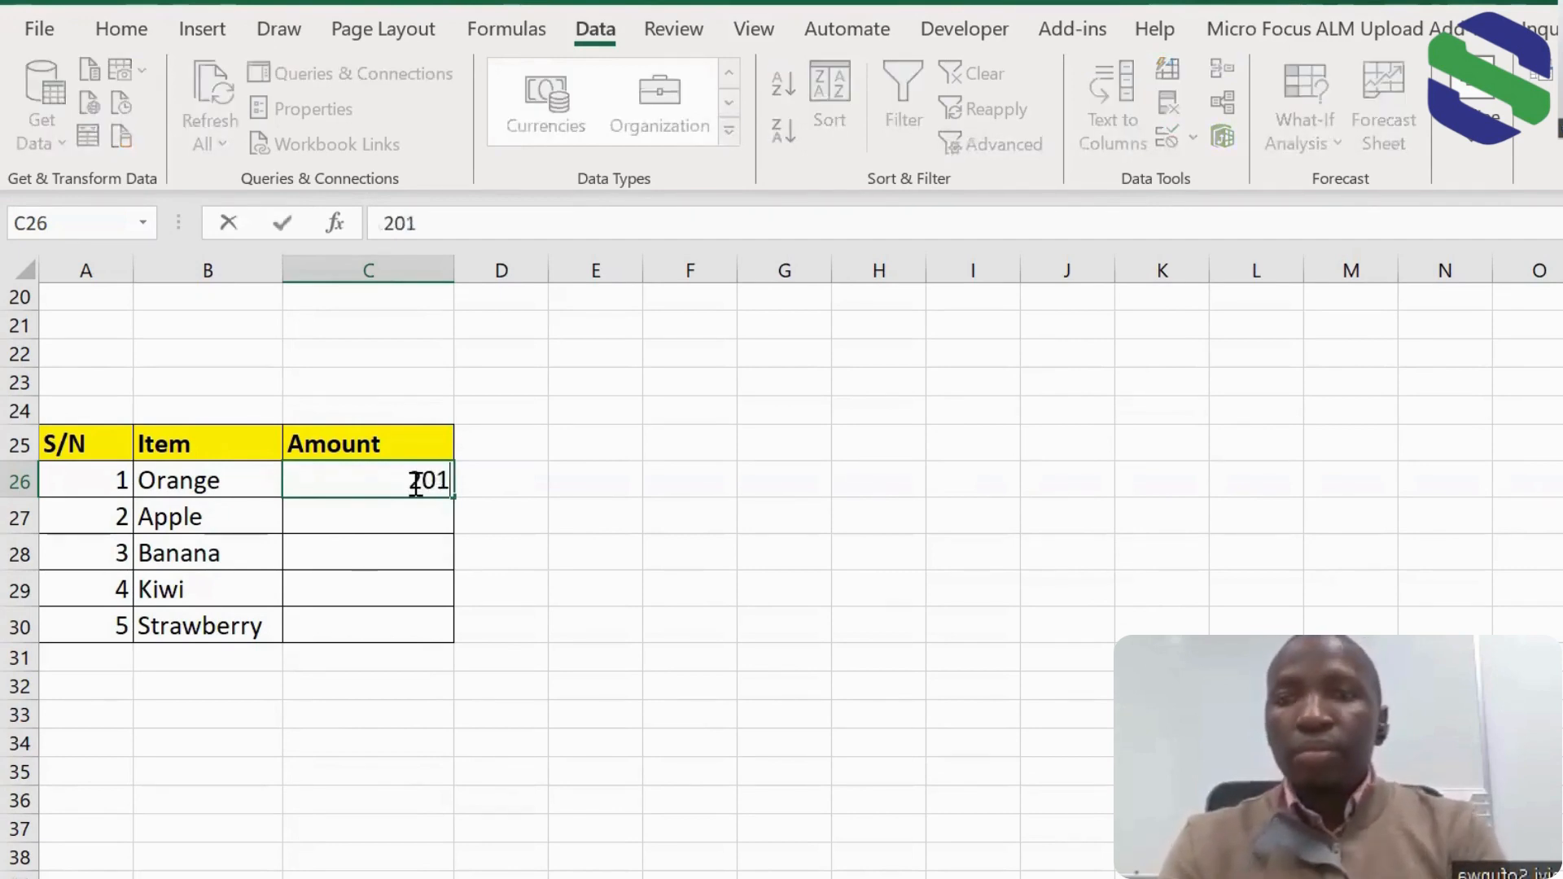
key("Return")
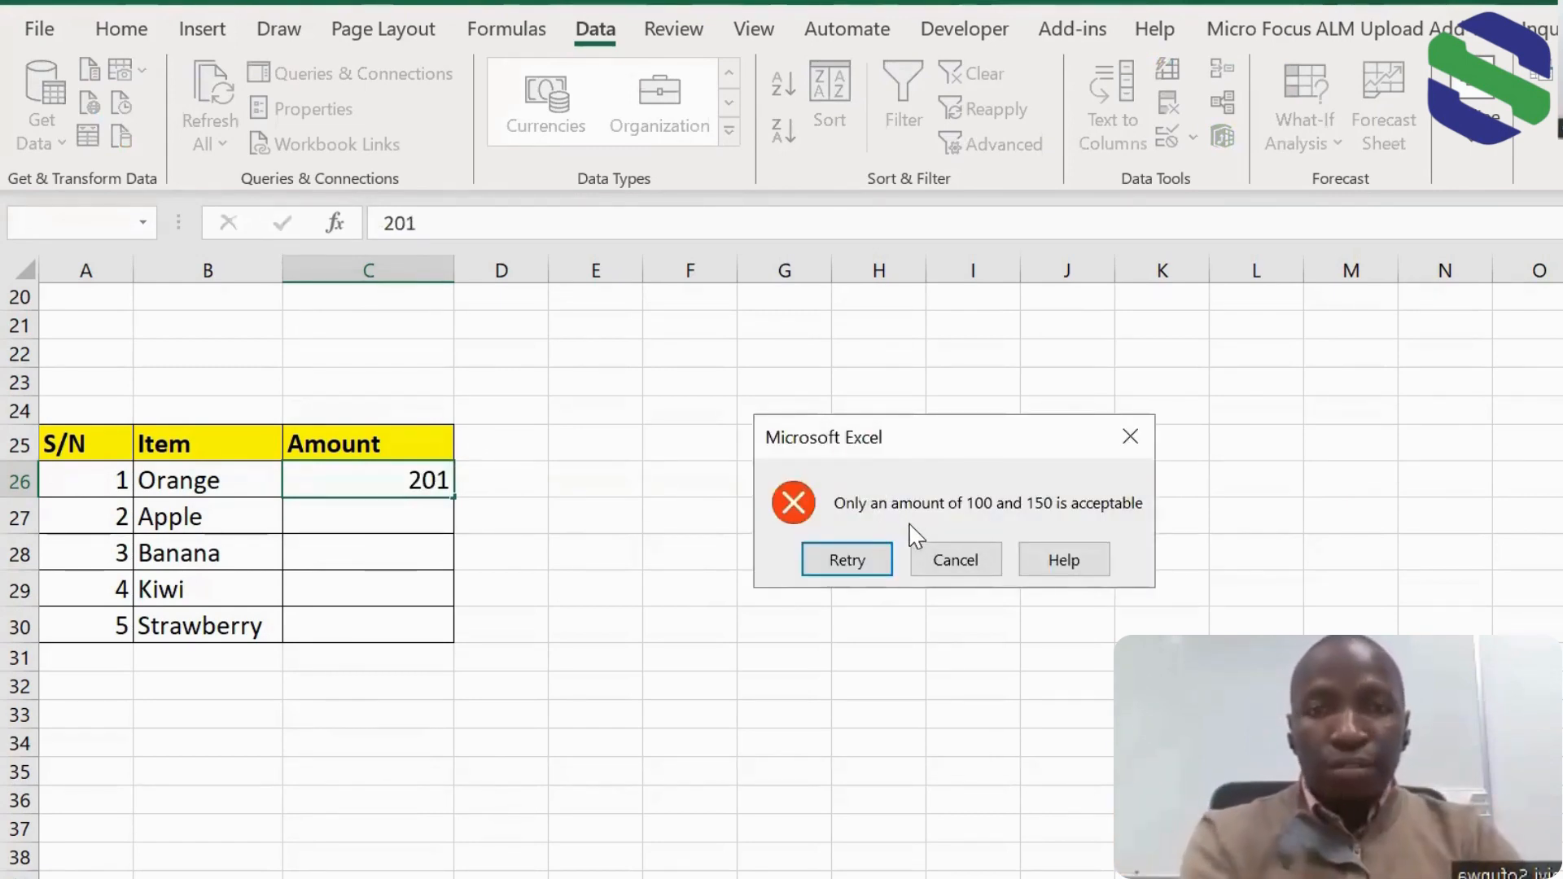
left_click(957, 563)
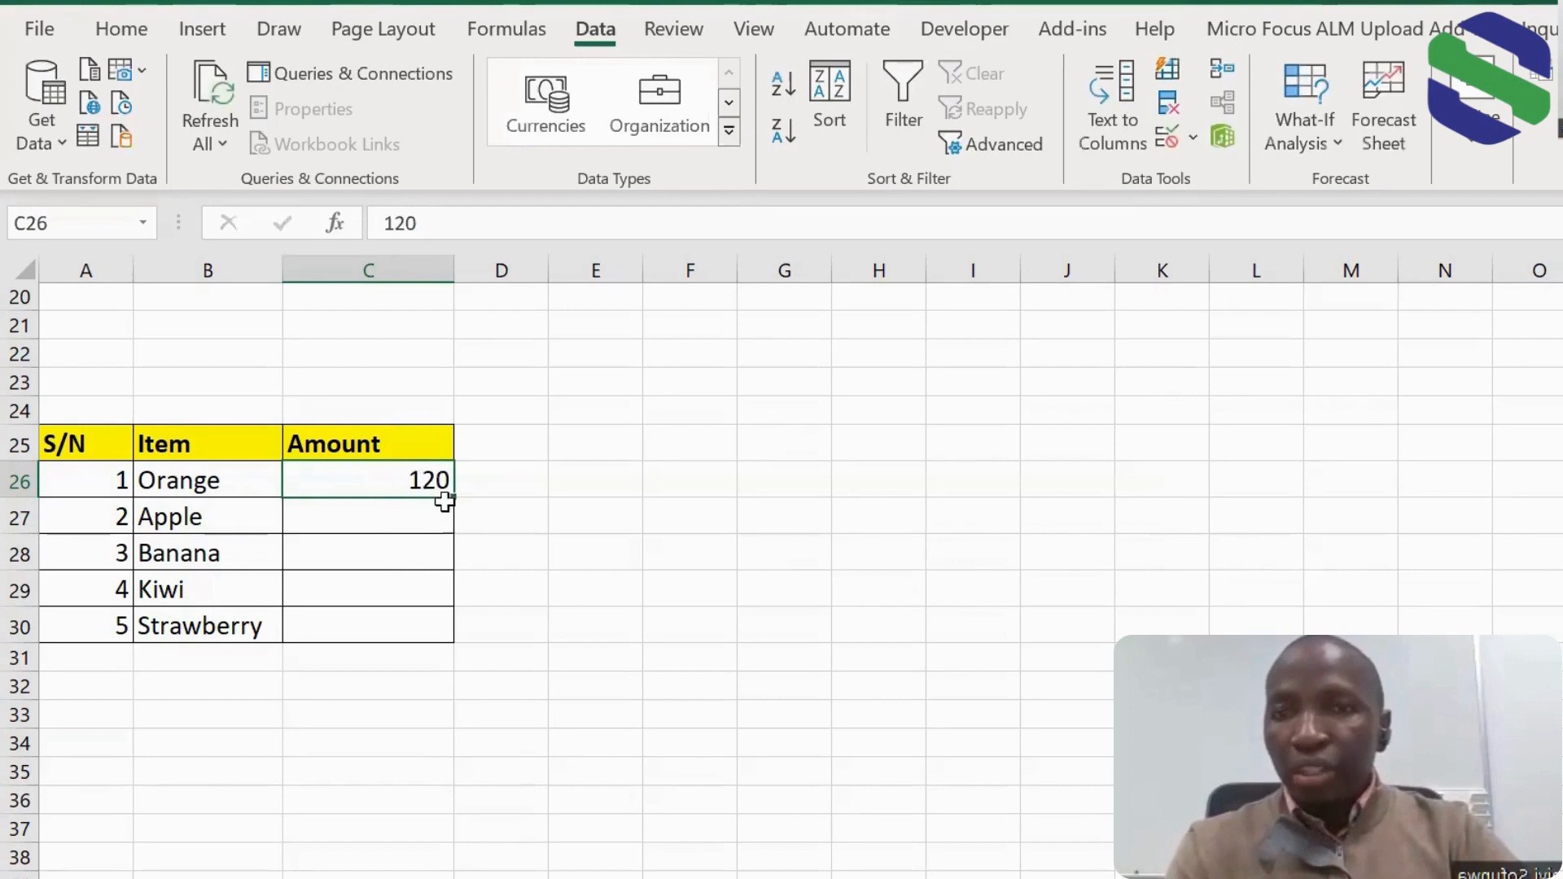
Step: Fill cell C26 down through C30 to copy its validation rule, and delete the amounts from C26:C30
left_click_drag(448, 497, 444, 634)
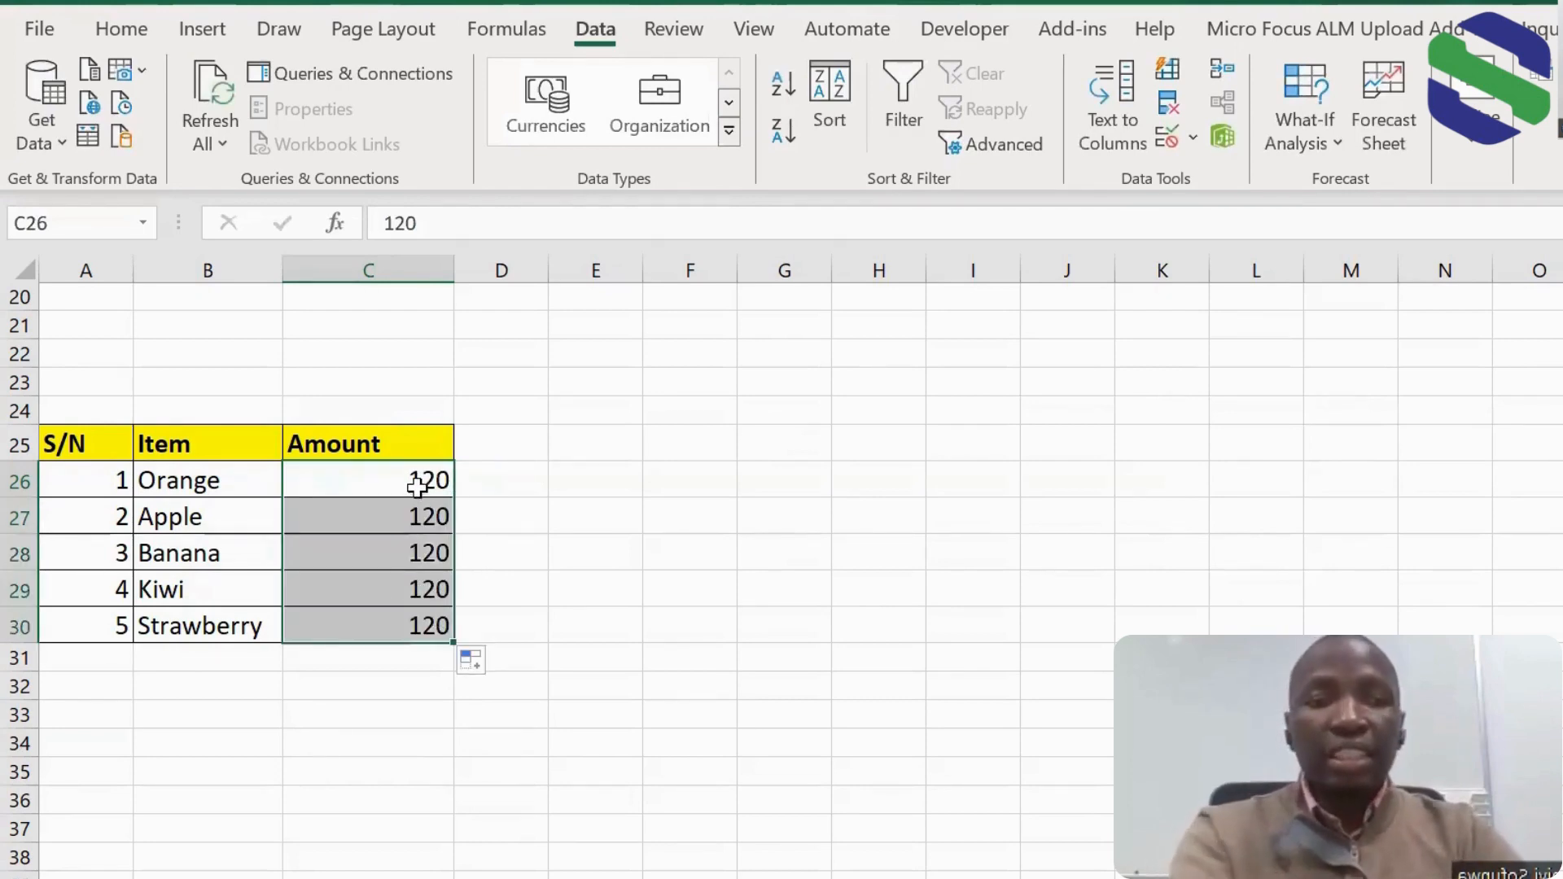
key("Delete")
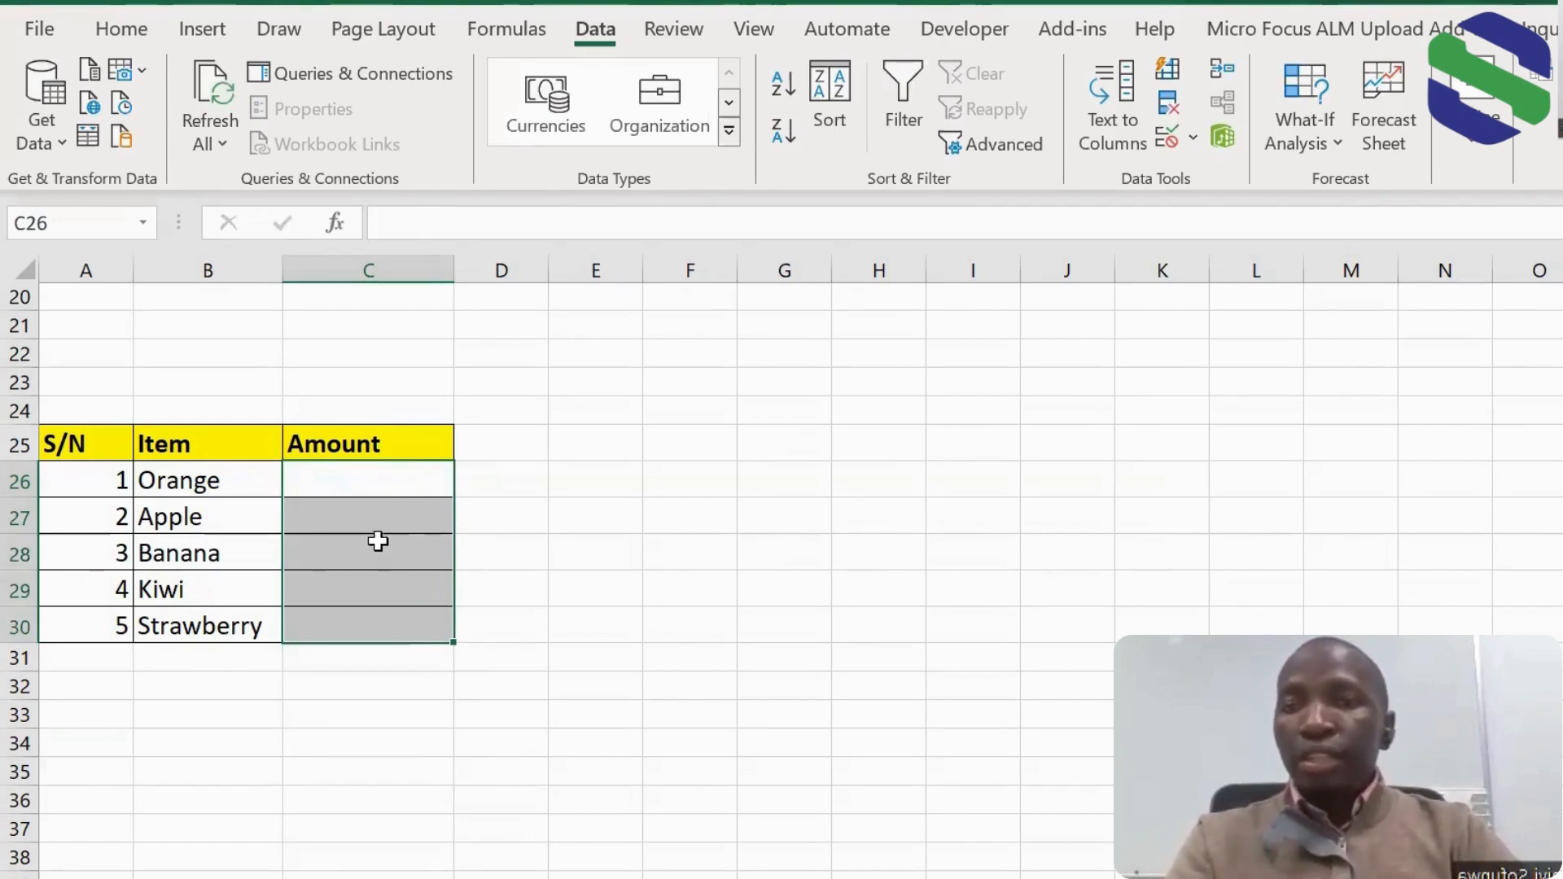
Step: Try to enter the amount 260 for Apple in cell C27, and cancel the entry
left_click(342, 515)
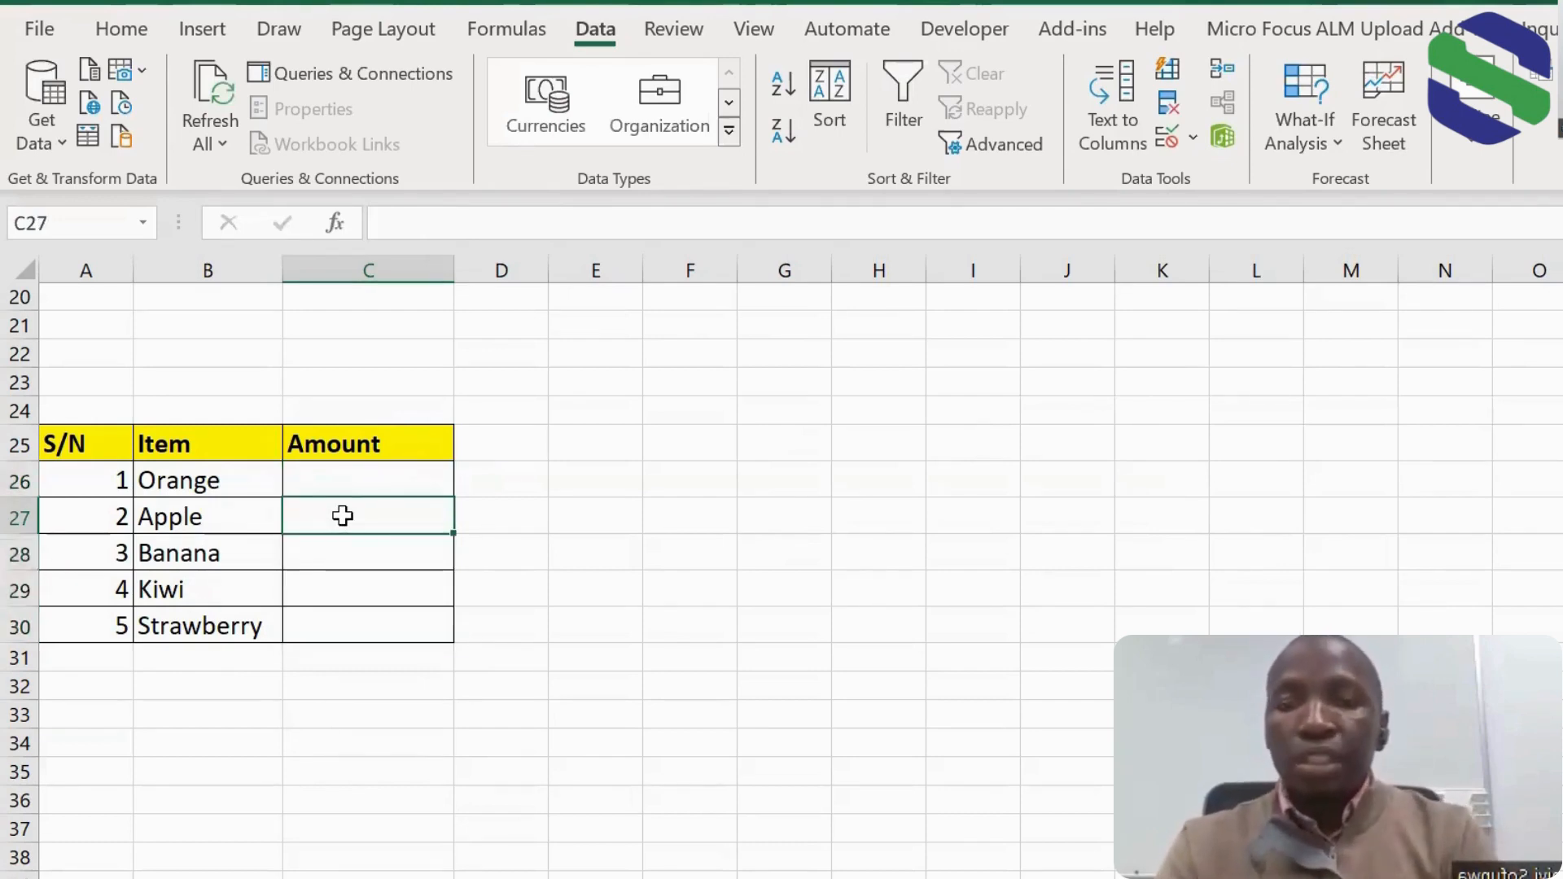
type("260")
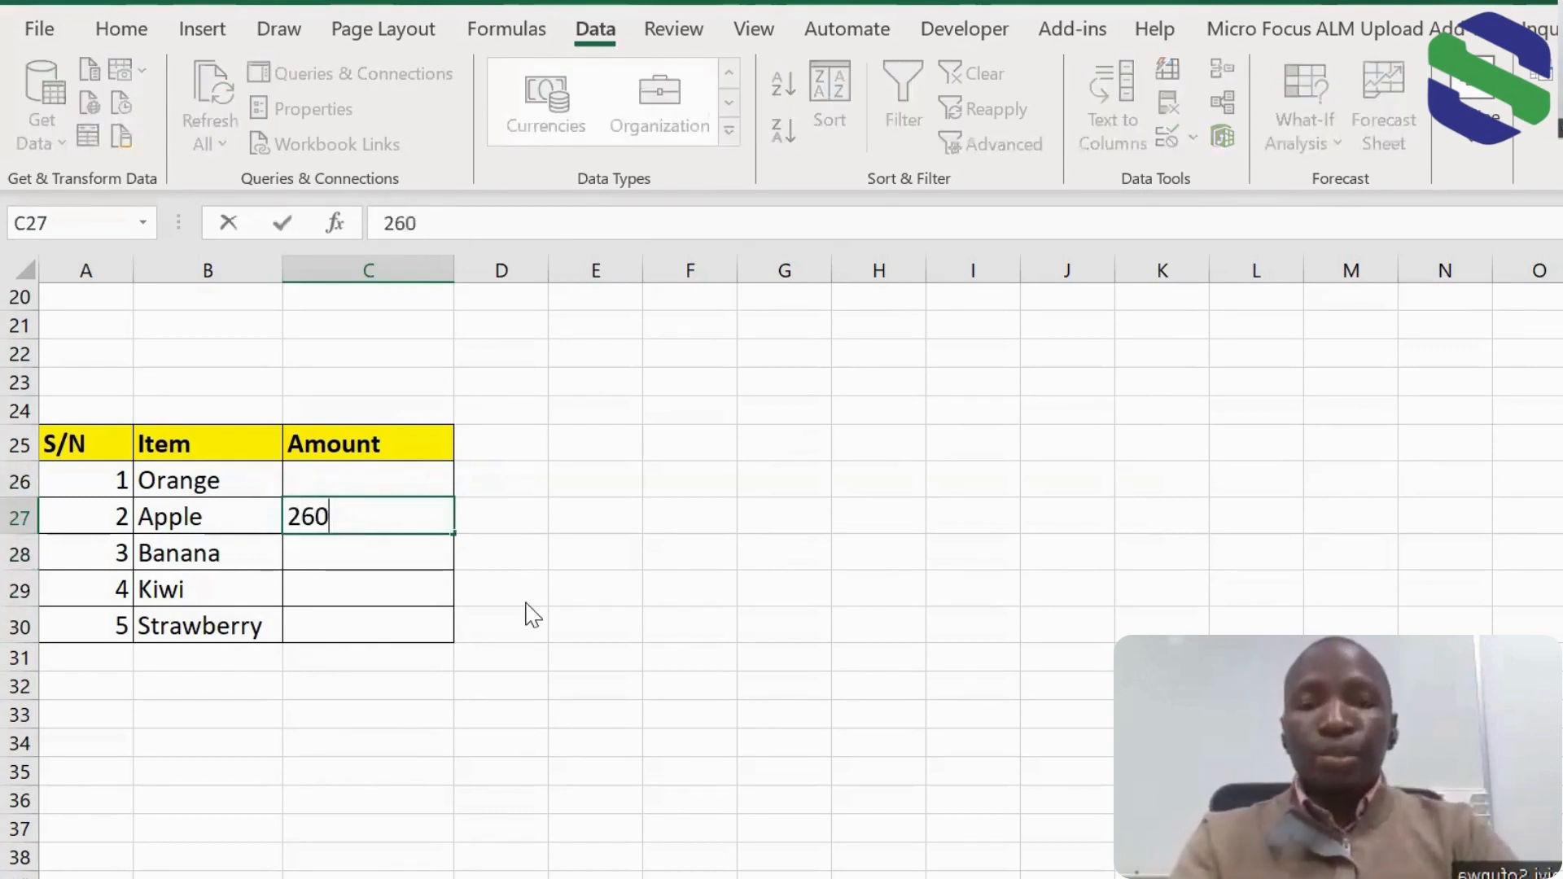
key("Return")
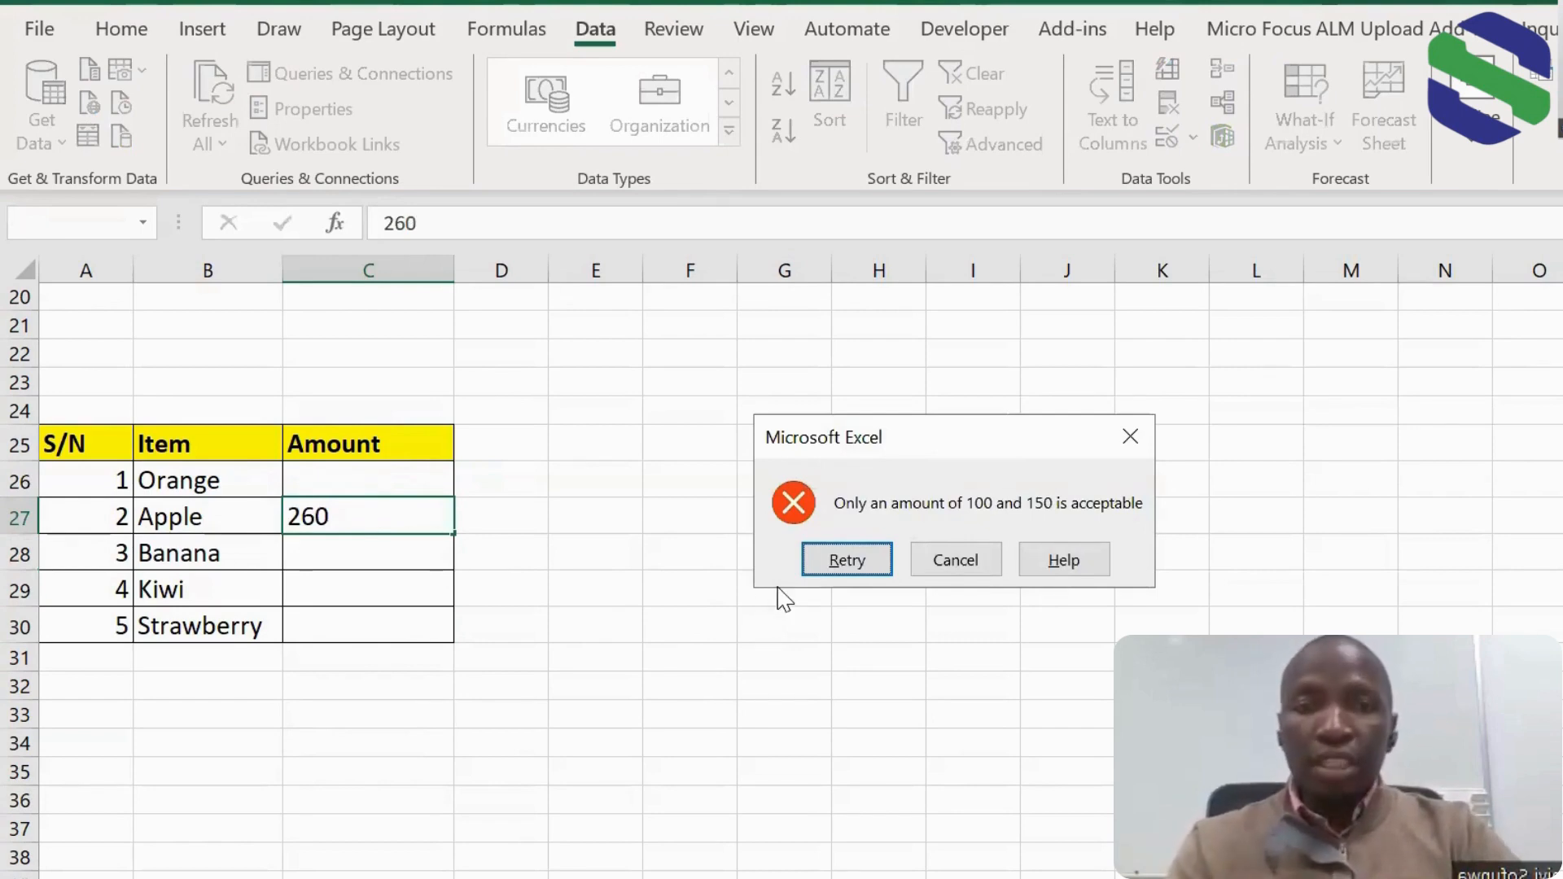
left_click(953, 563)
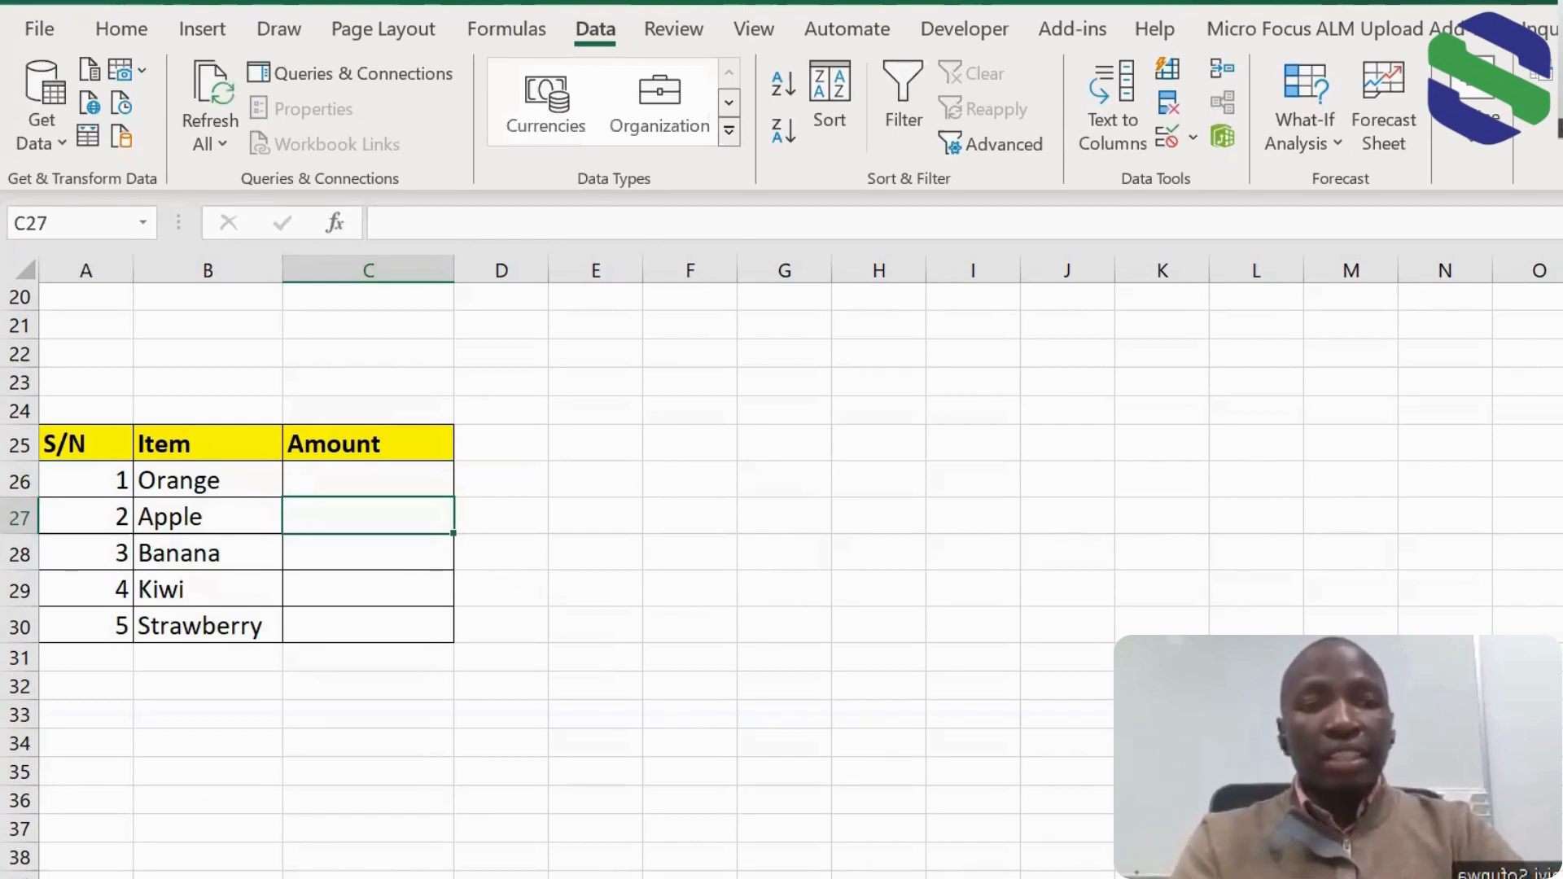
Step: Apply a List data validation with the source NA to cell C42, beside Abuja in the City table
scroll(570, 529, "down", 4)
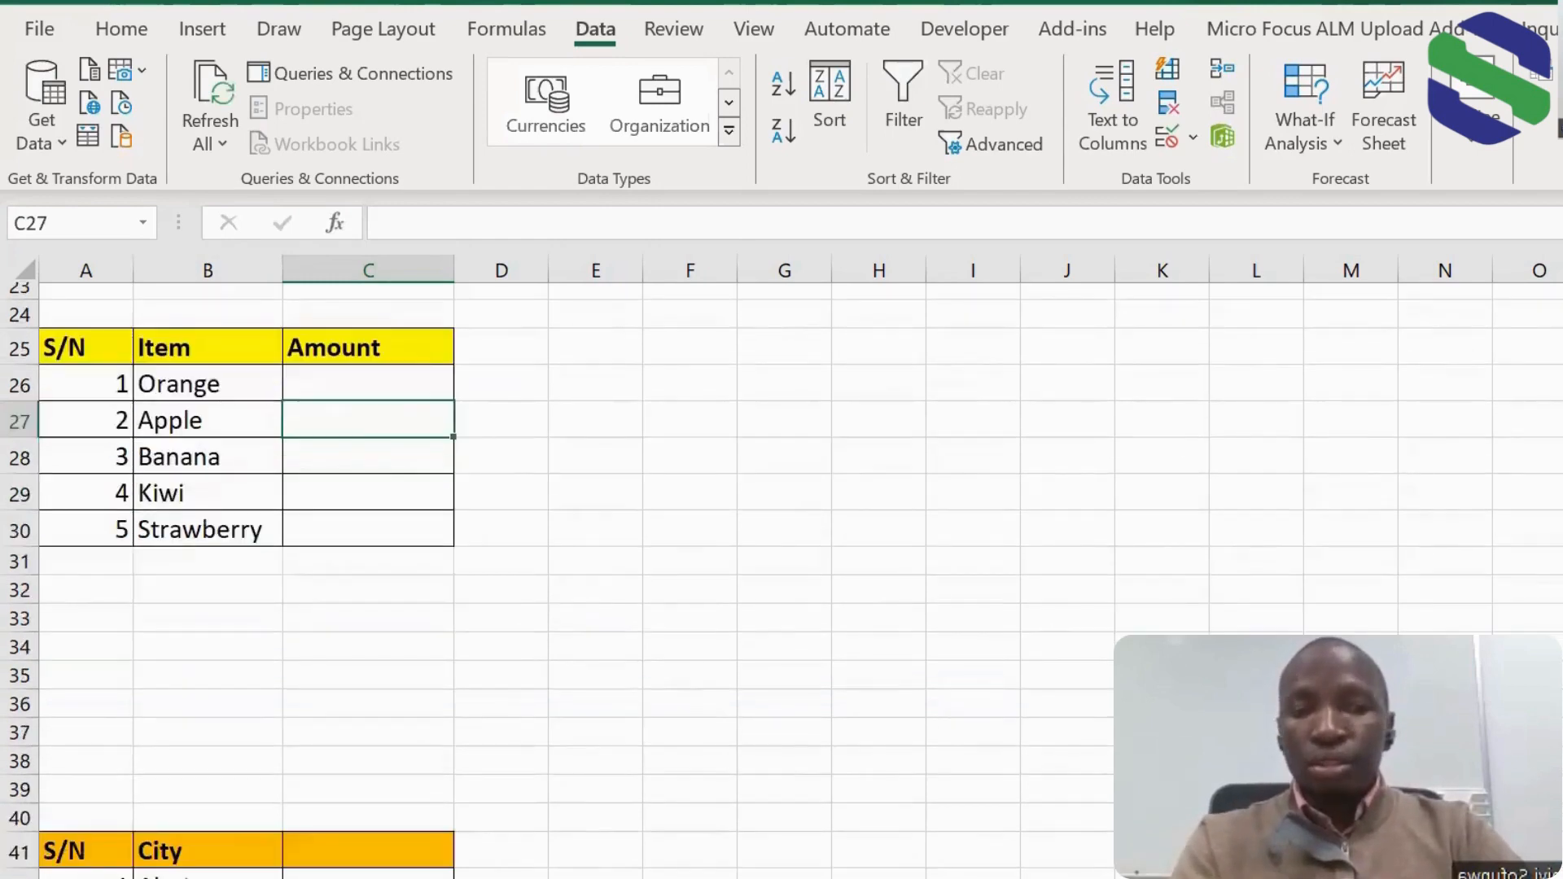
scroll(1004, 651, "down", 2)
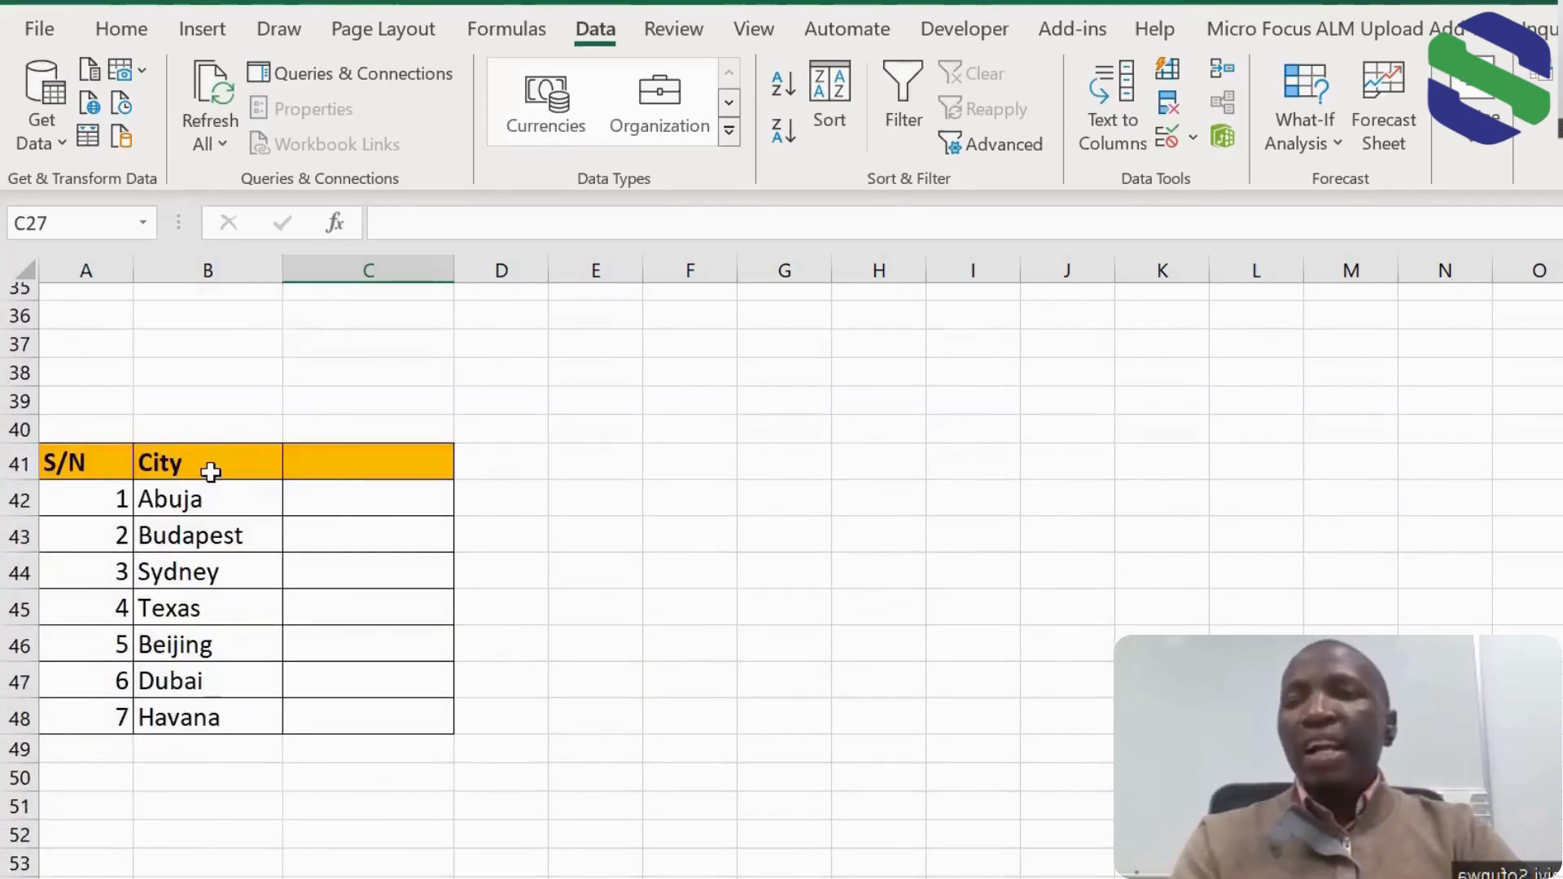
left_click(348, 500)
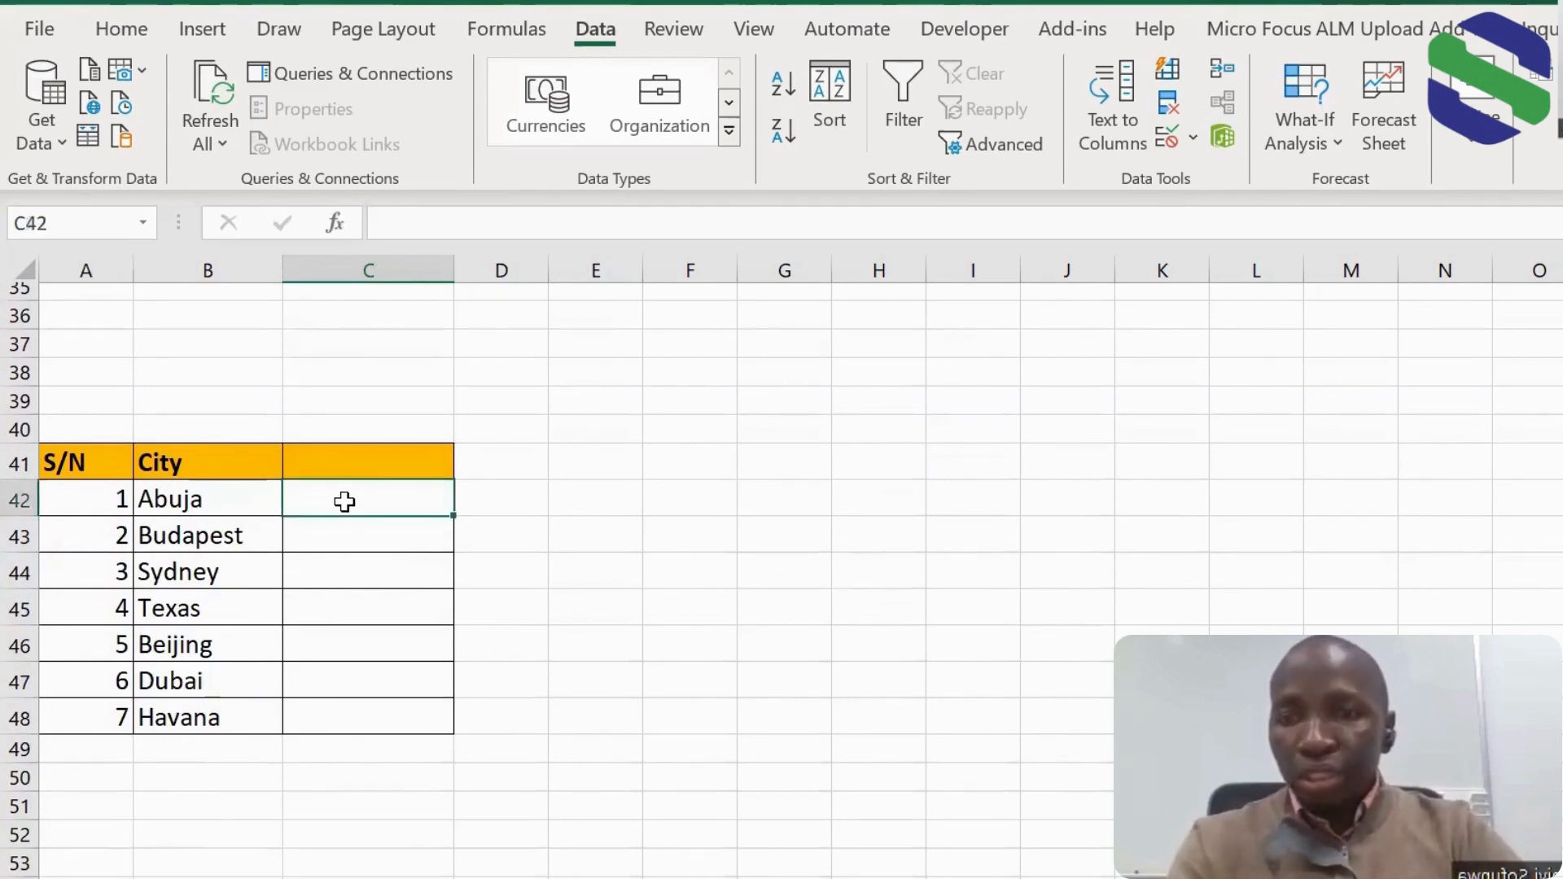
left_click_drag(350, 500, 342, 697)
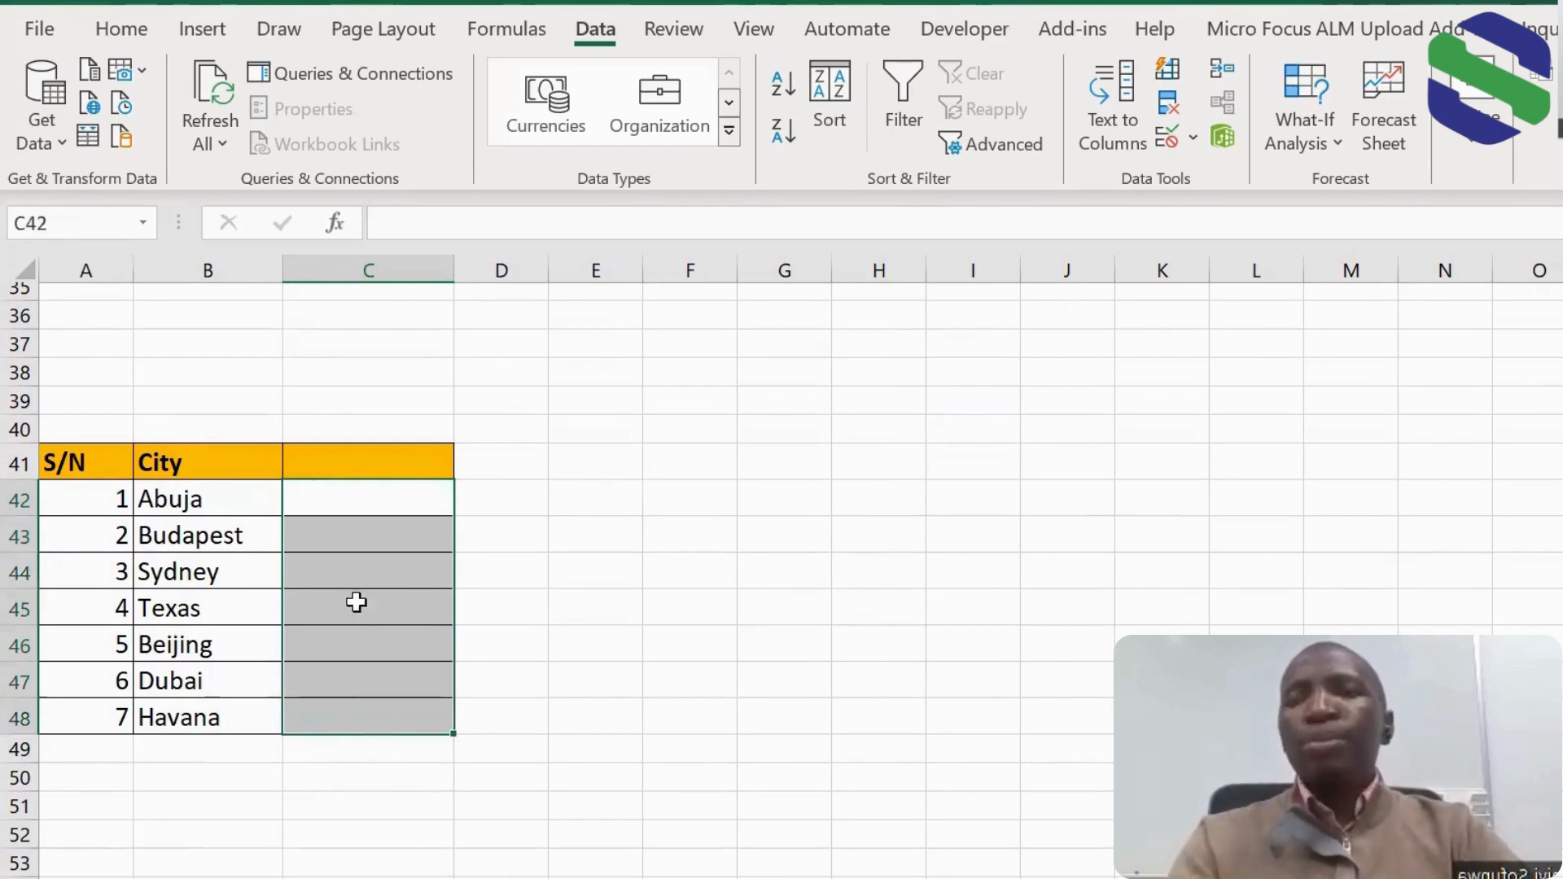
left_click(351, 503)
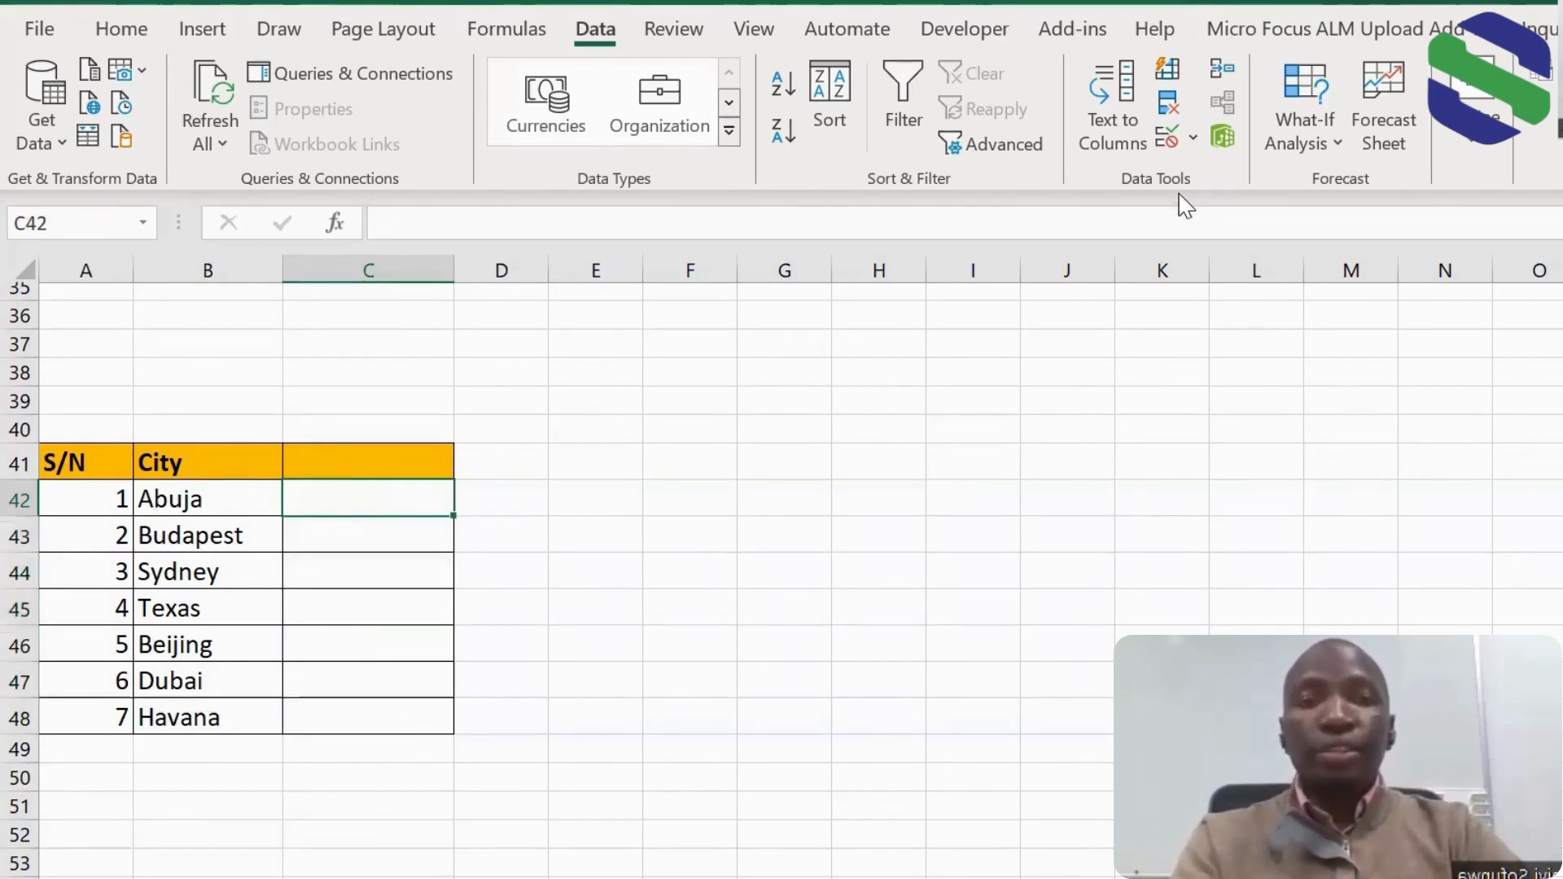
left_click(1193, 140)
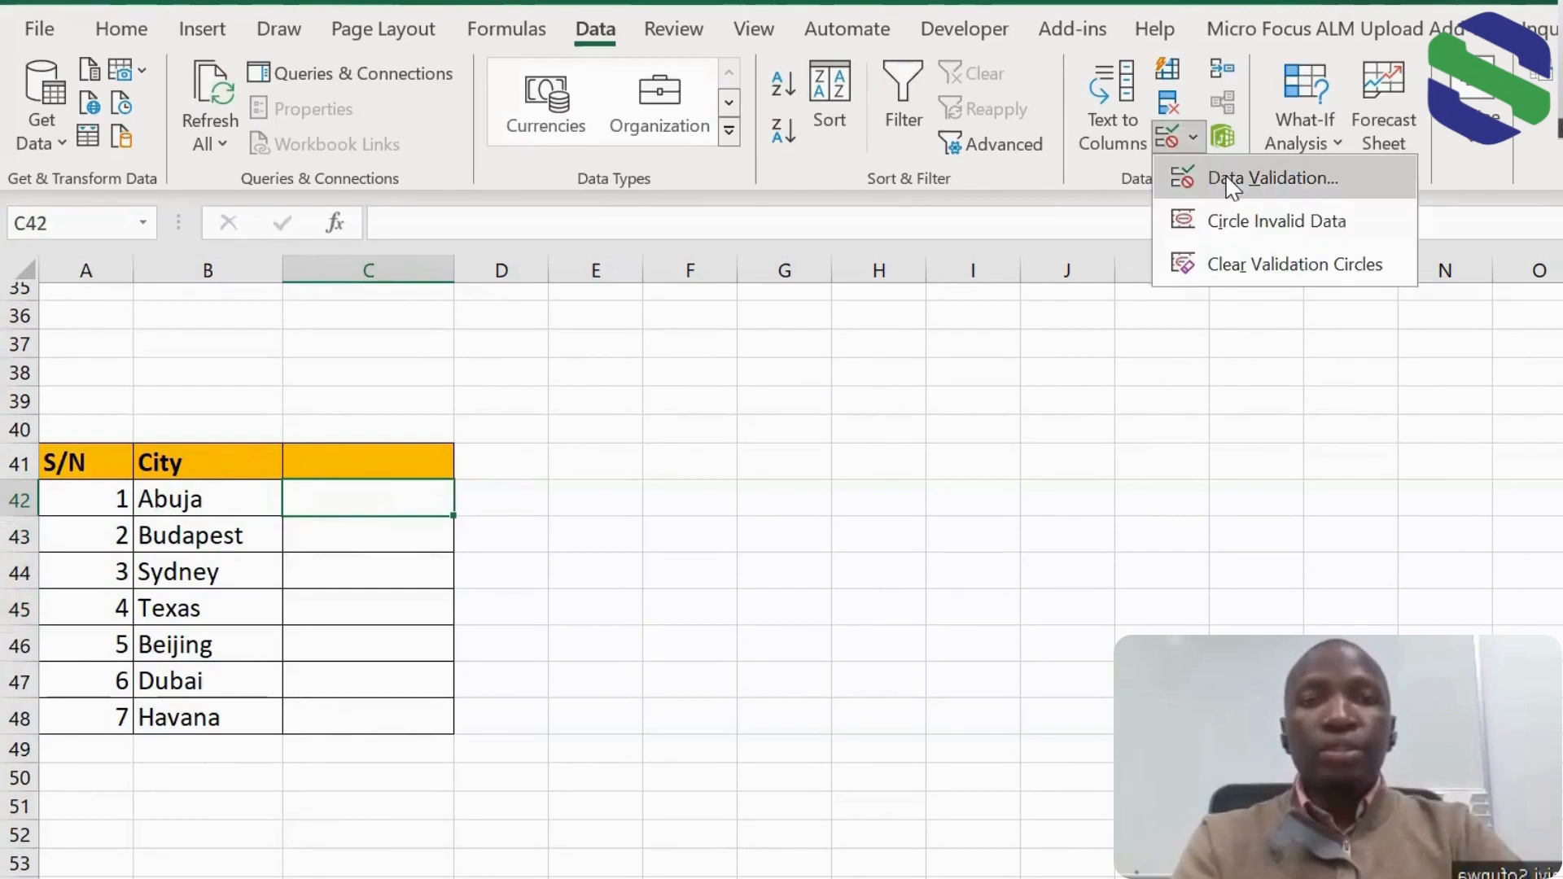
left_click(1233, 181)
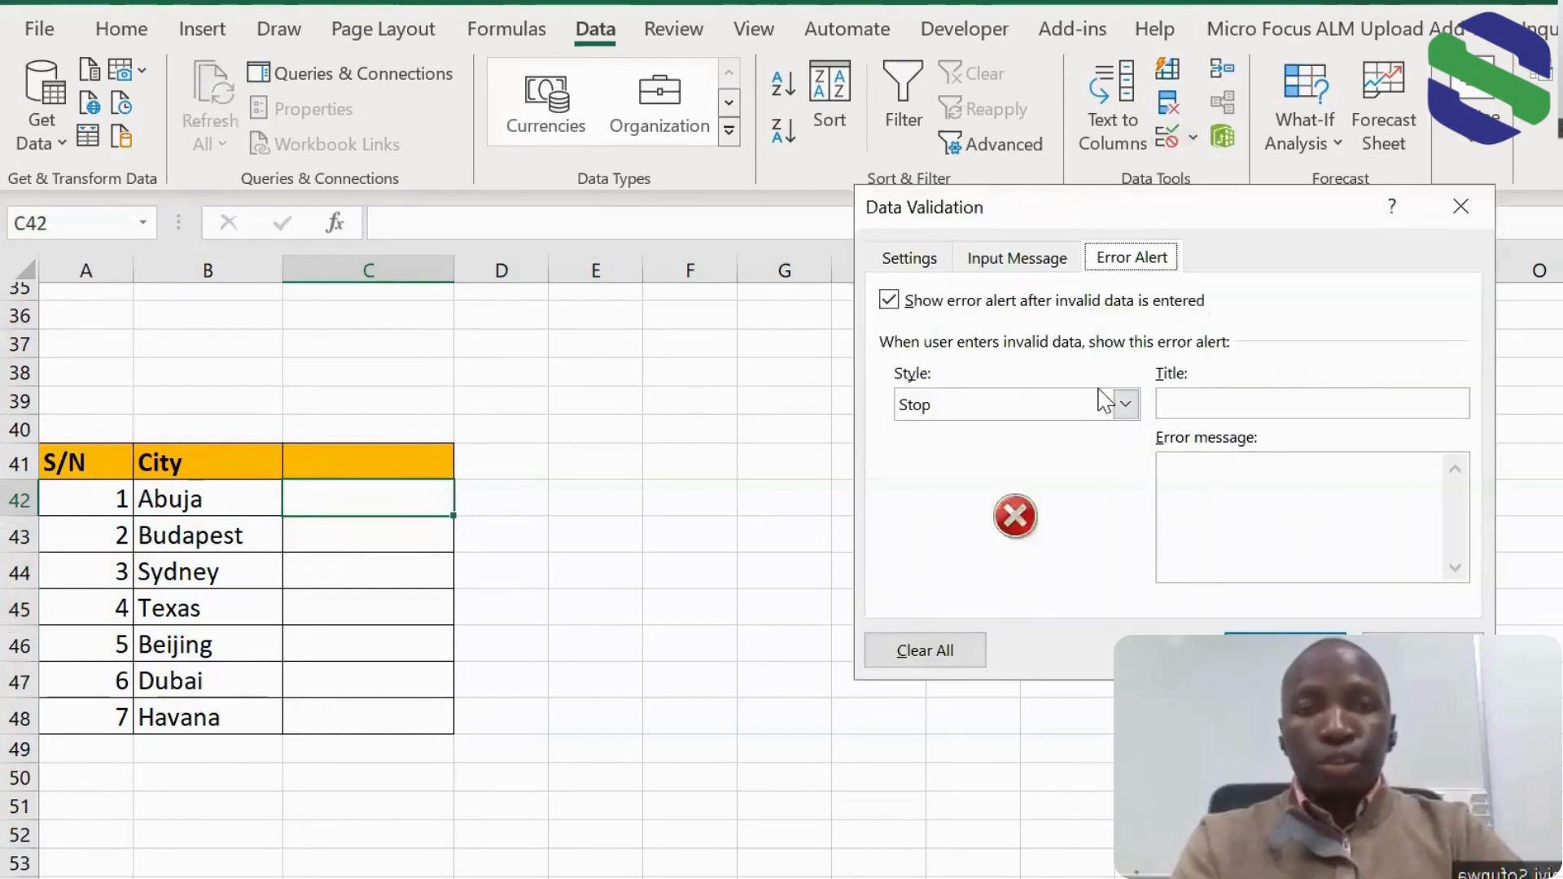
left_click(910, 261)
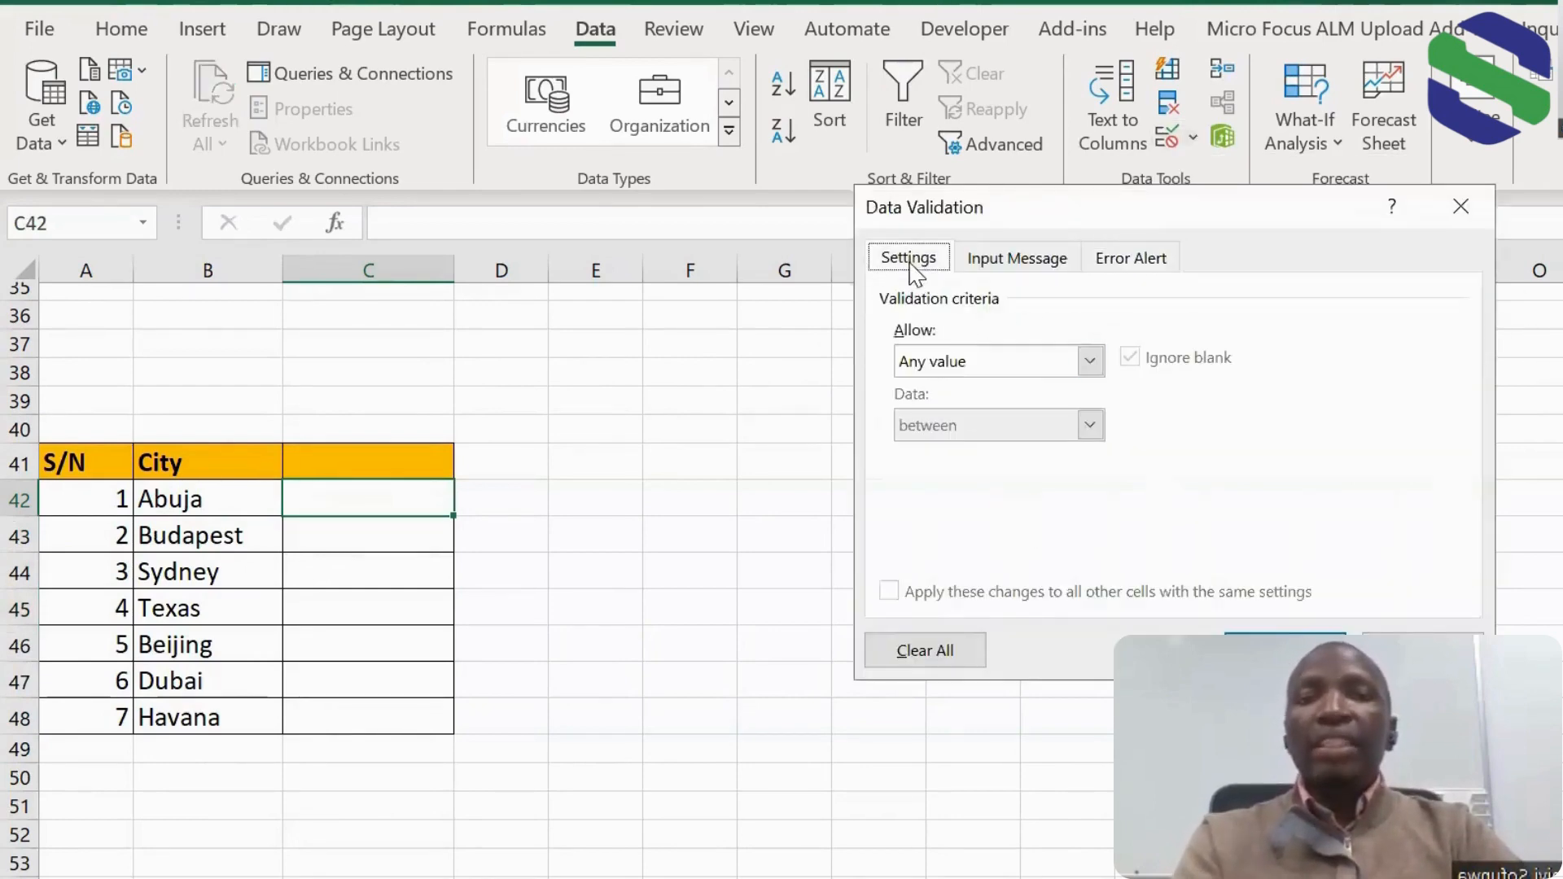
left_click(1089, 360)
left_click(957, 453)
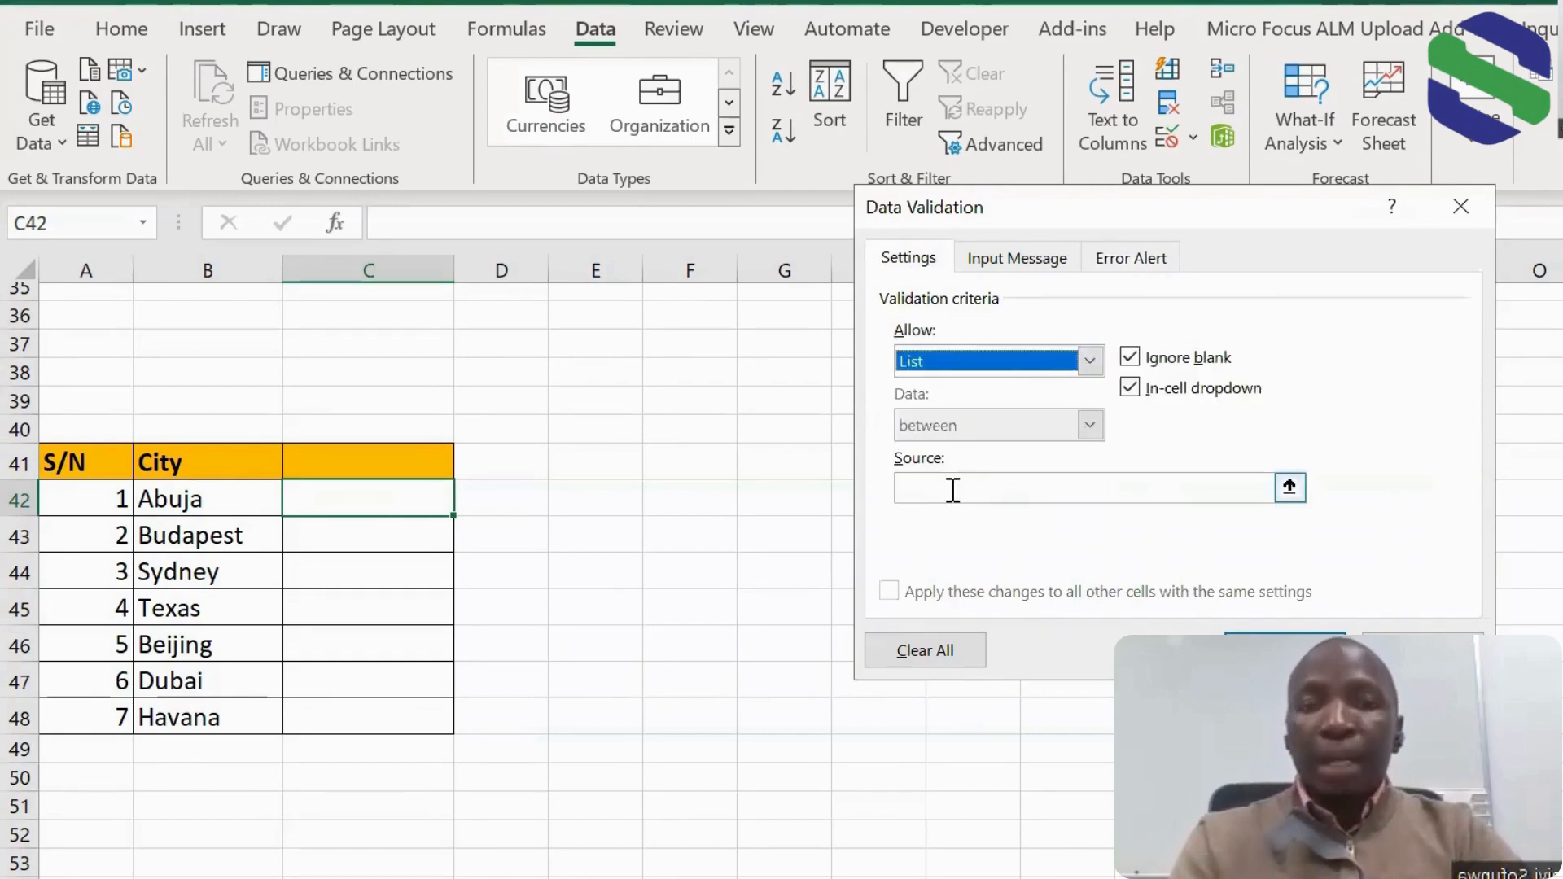
left_click(952, 489)
type("N")
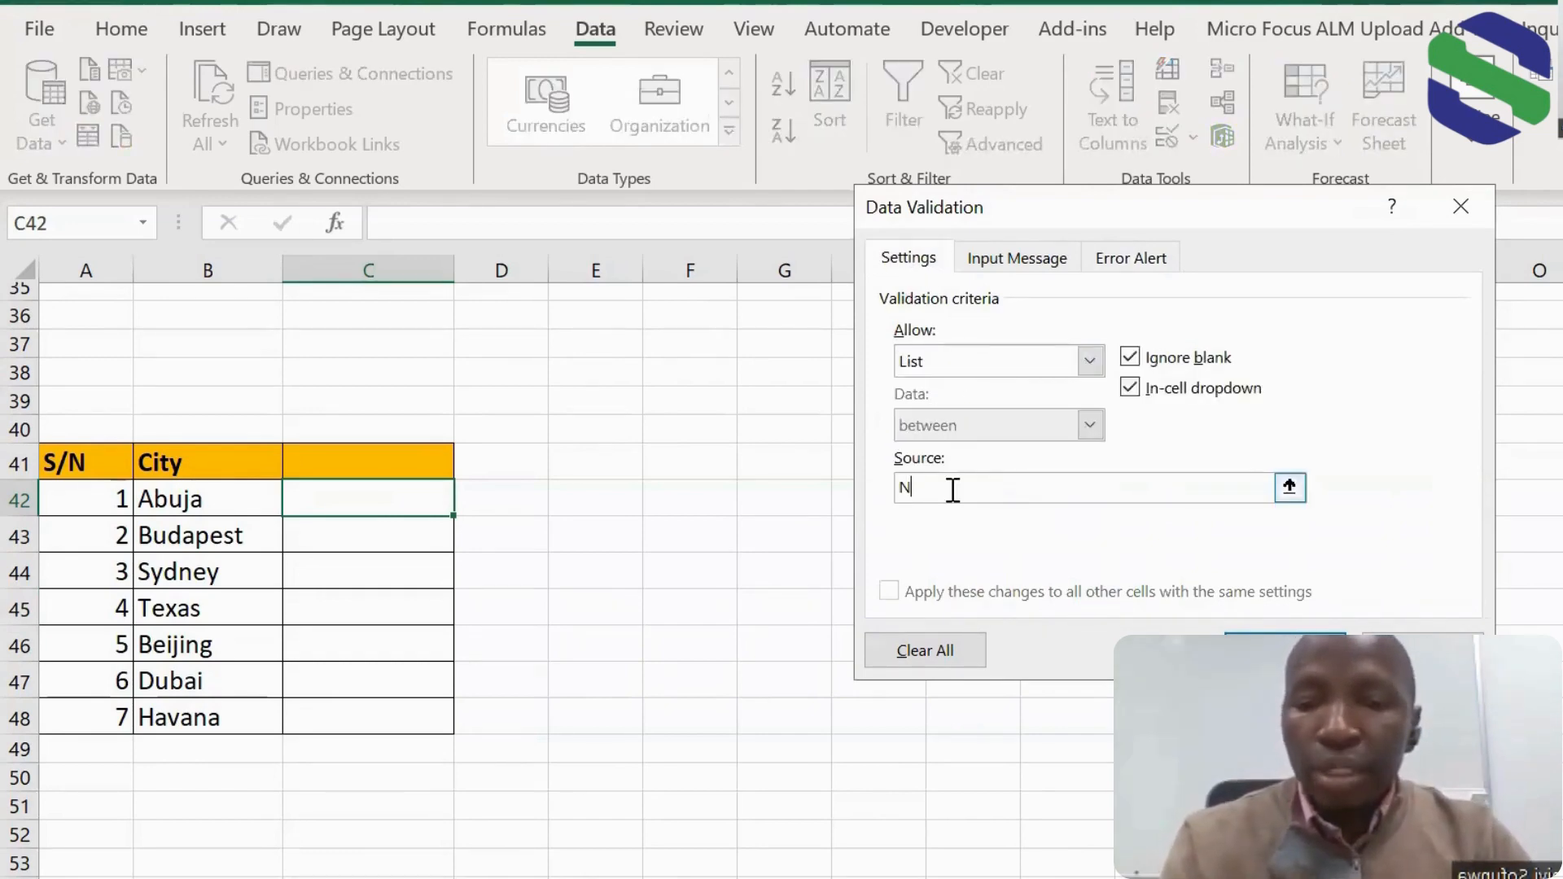
type("A")
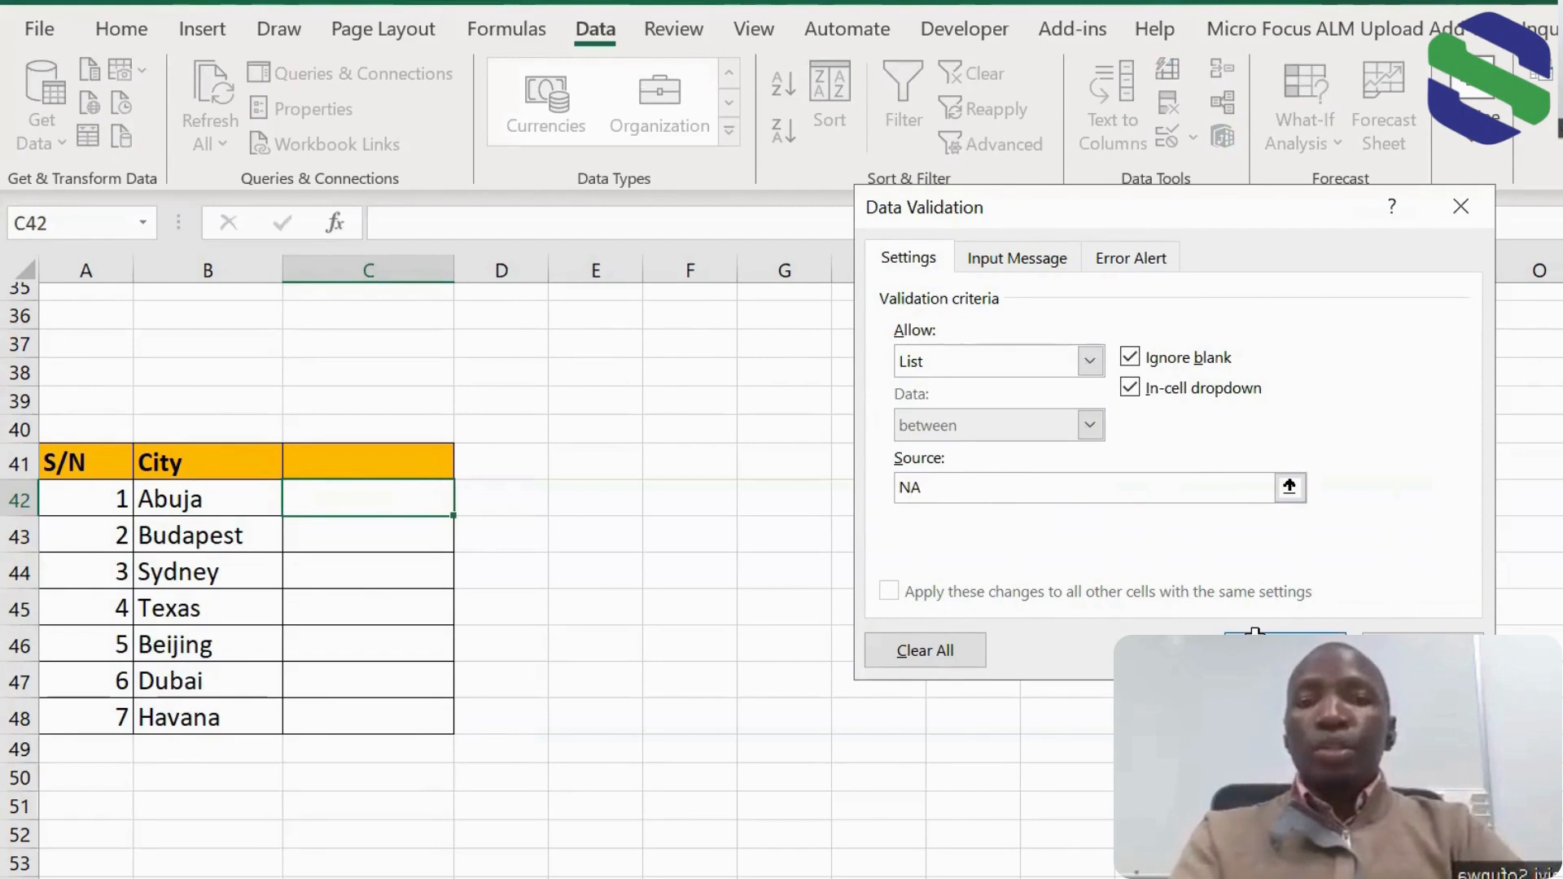
left_click(1254, 635)
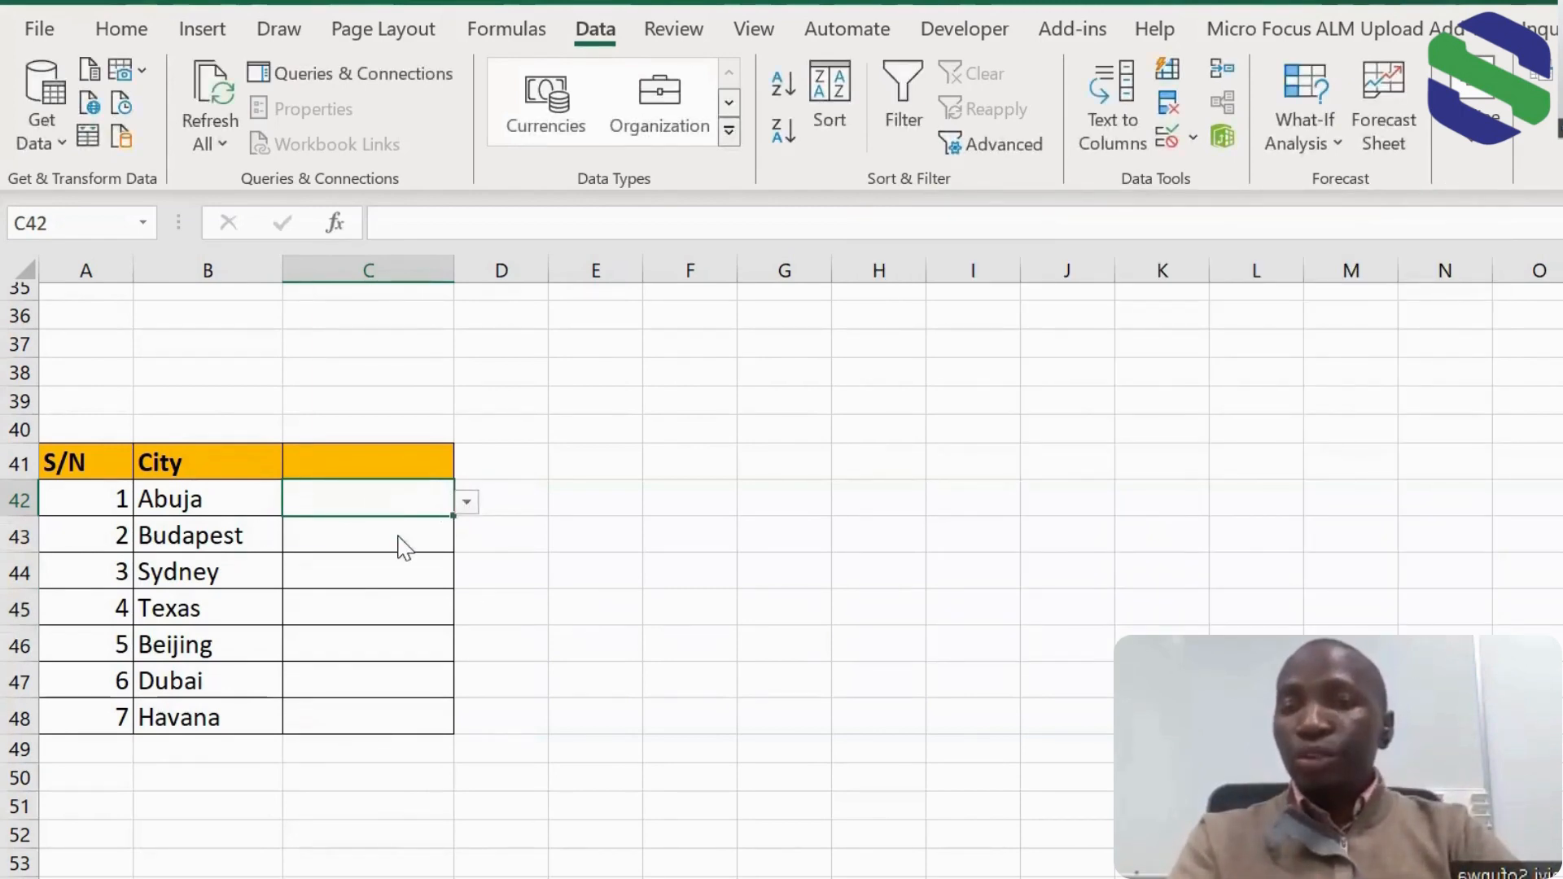
Step: Choose NA from cell C42's dropdown list, and try to replace it with 239 before cancelling that entry
key("alt+Down")
left_click(325, 534)
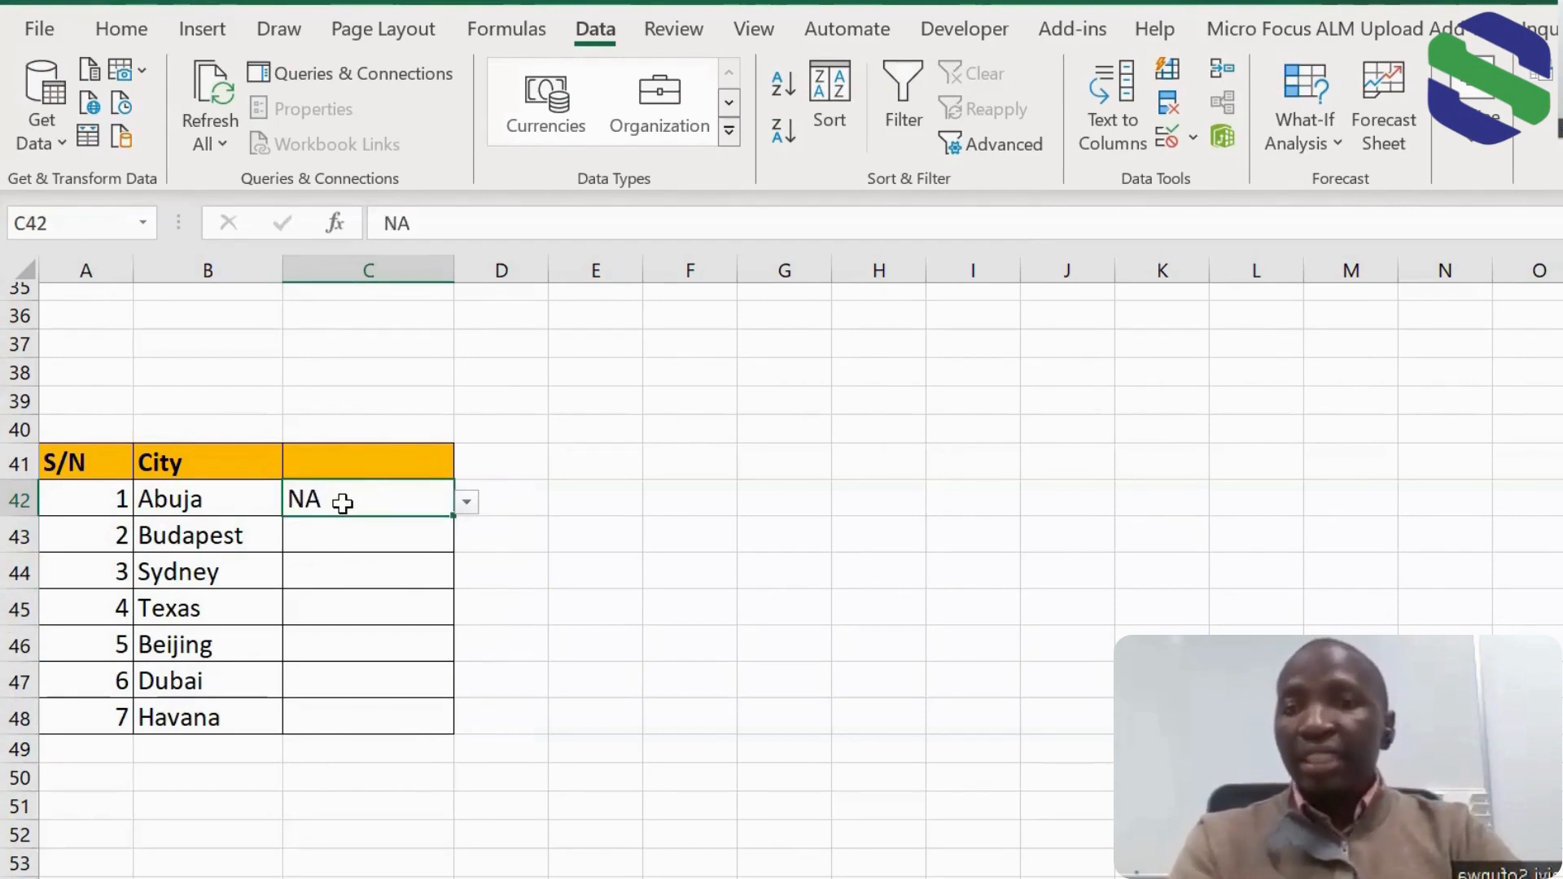
type("239")
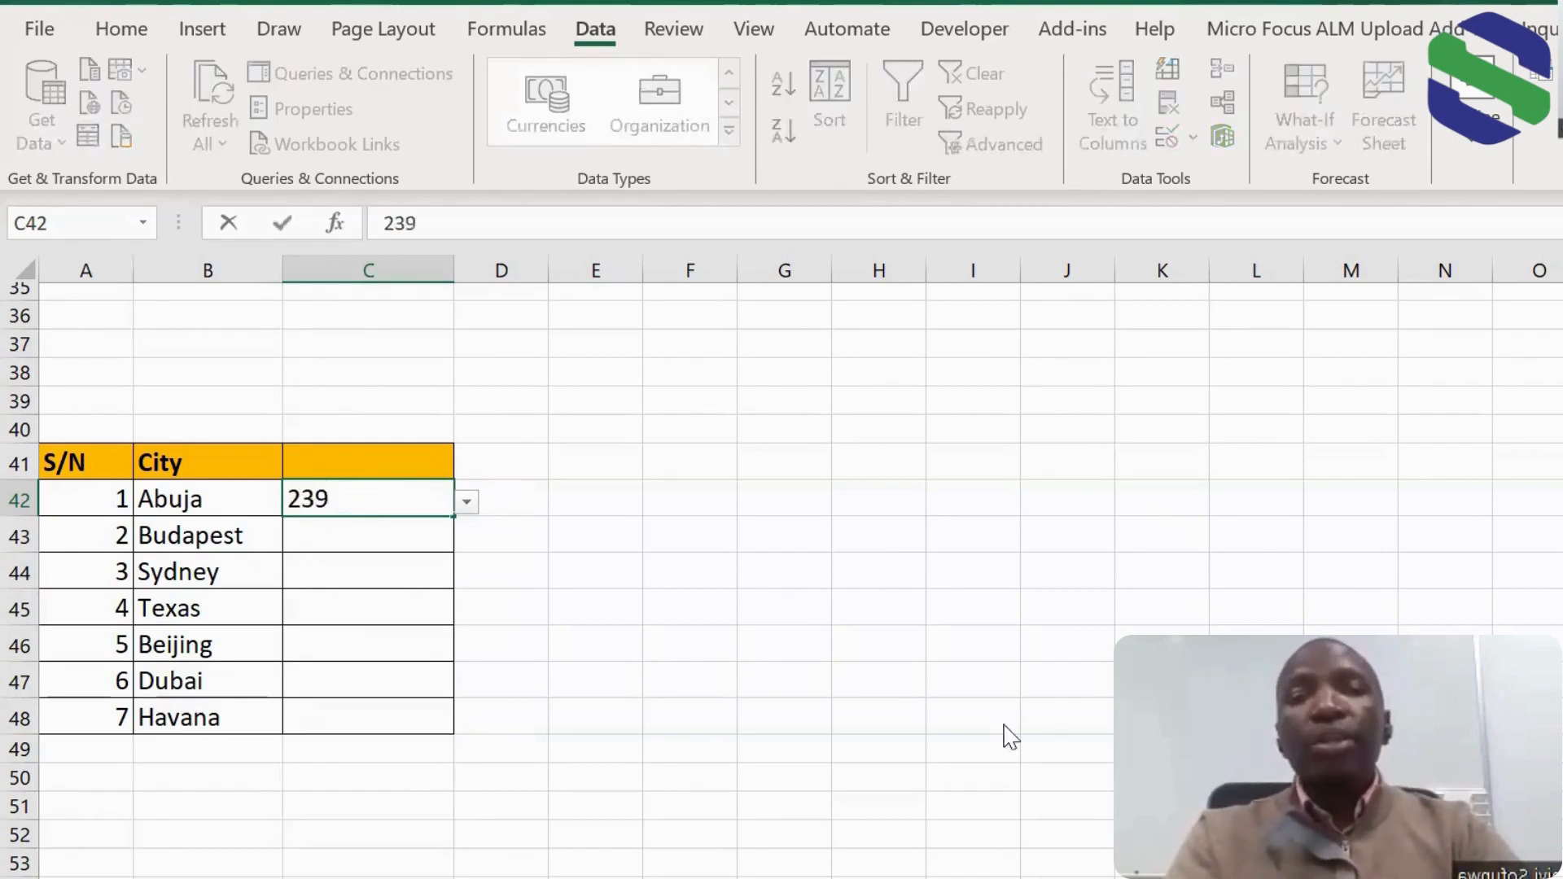
key("Return")
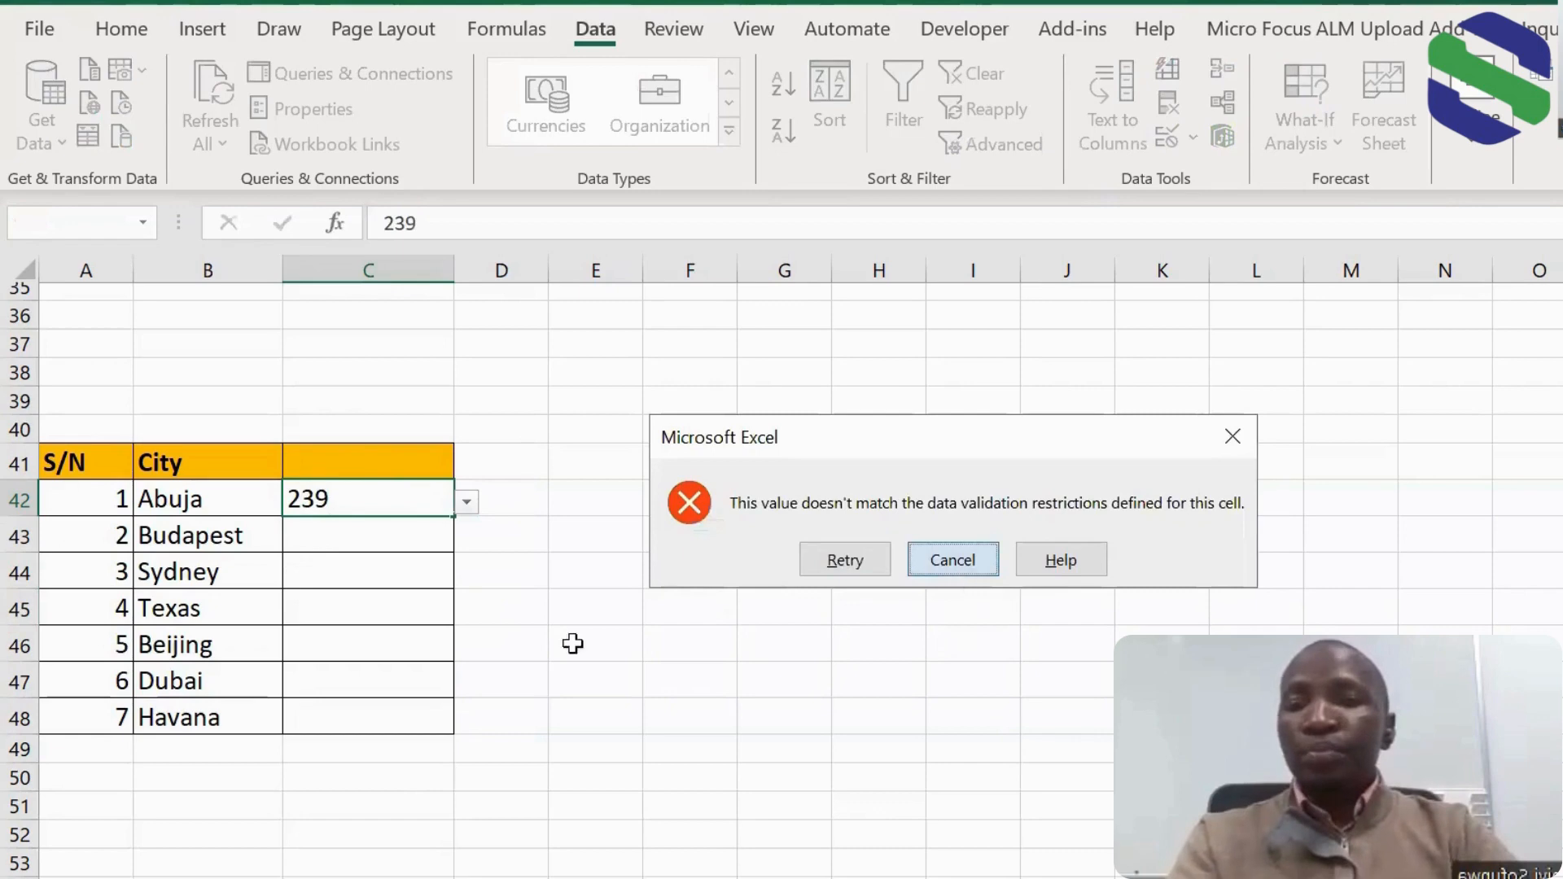
key("Escape")
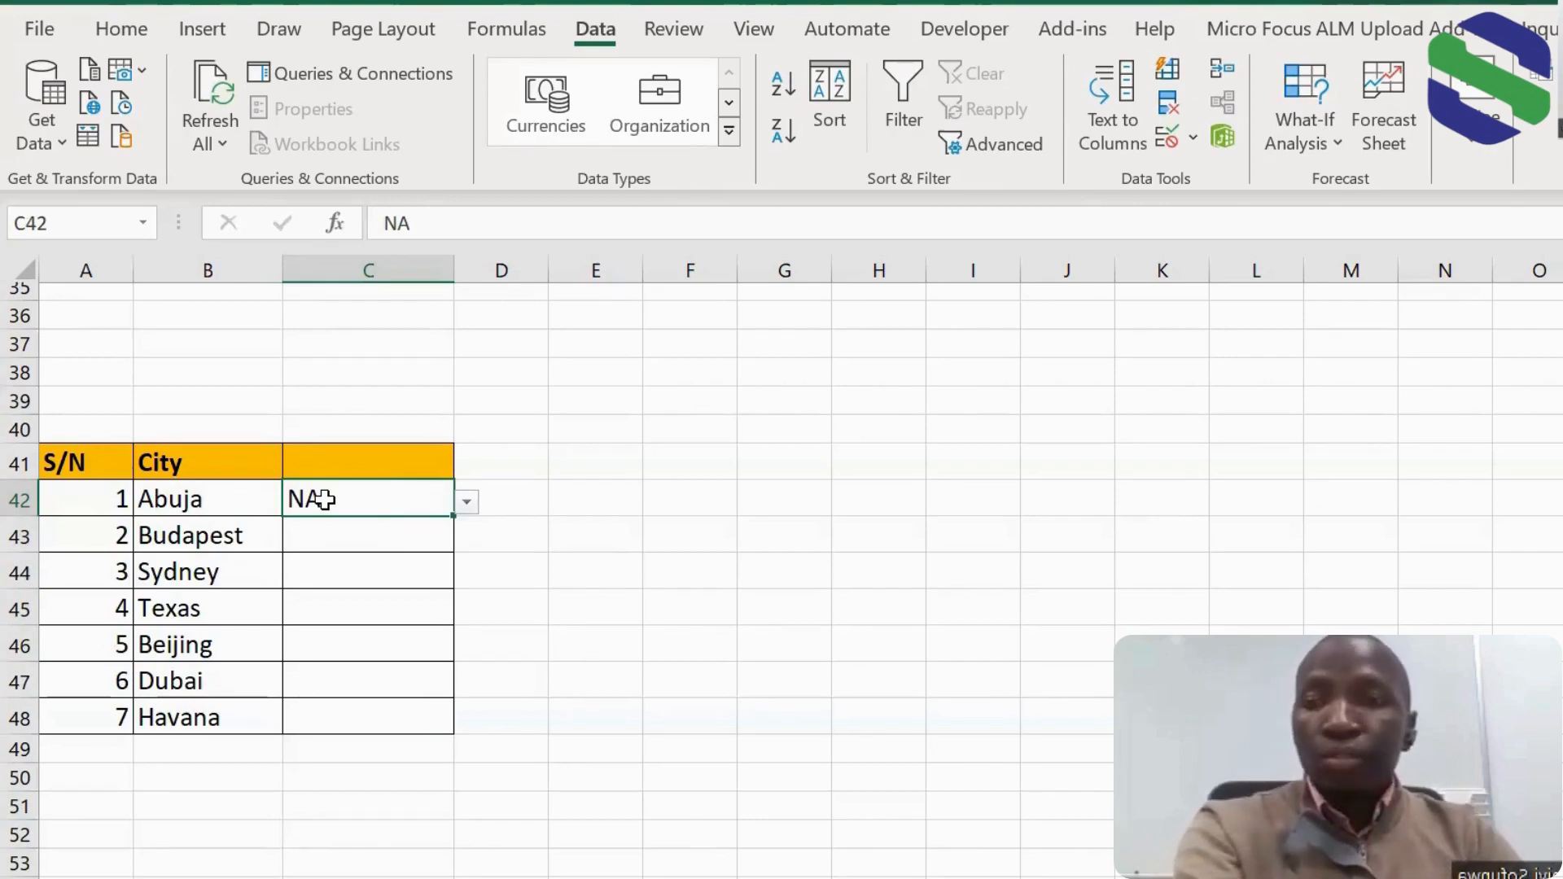
Step: Clear the NA entry from cell C42, and try to enter 234 there before cancelling that entry
key("Delete")
left_click(506, 560)
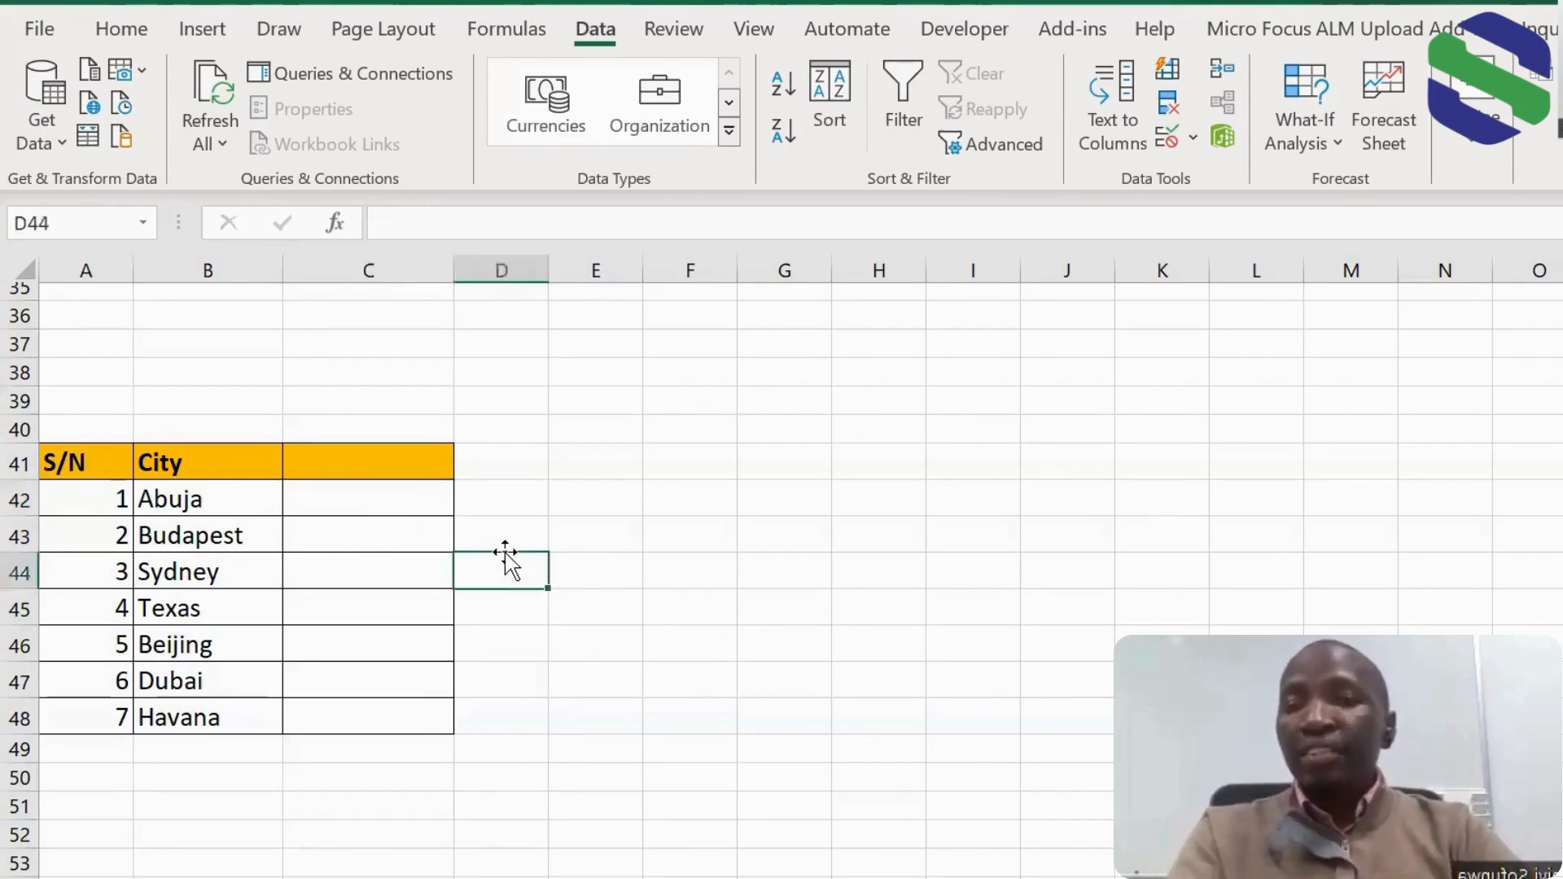
left_click(383, 503)
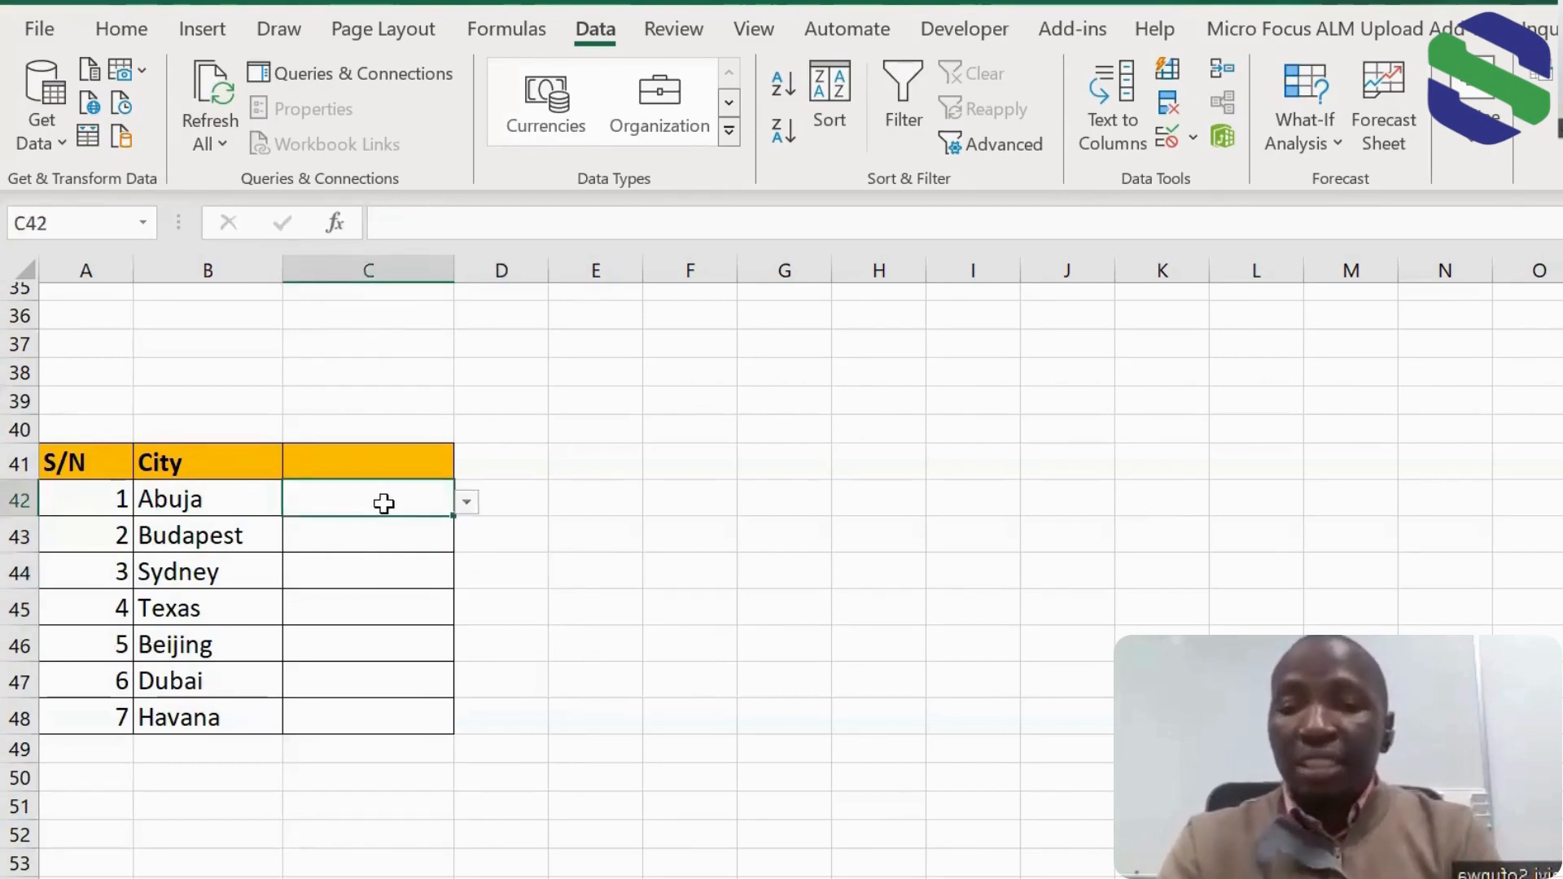
type("234")
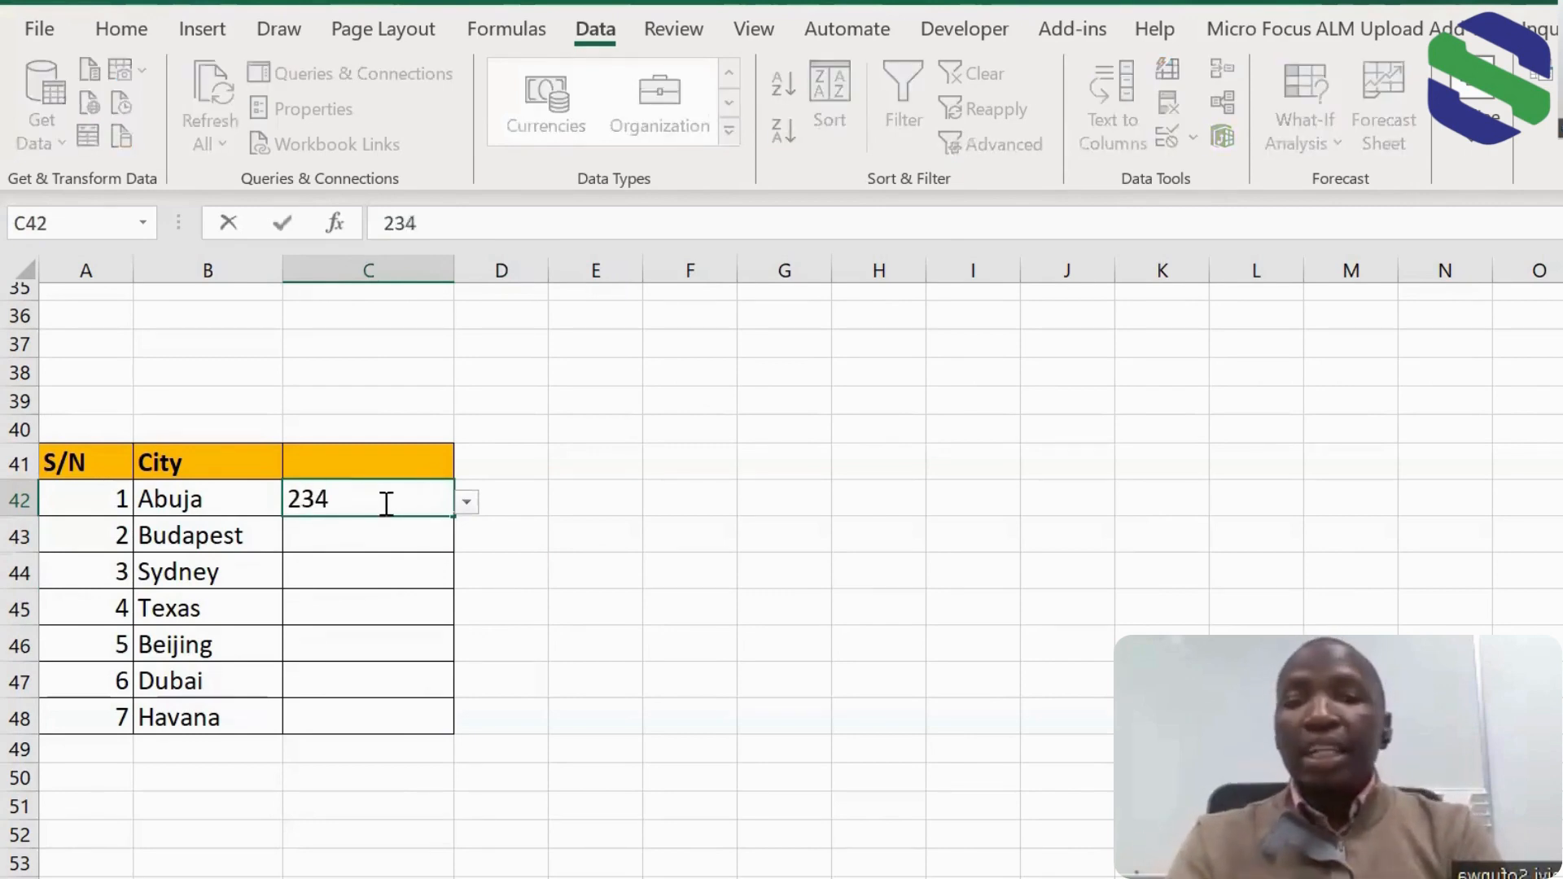
left_click(532, 587)
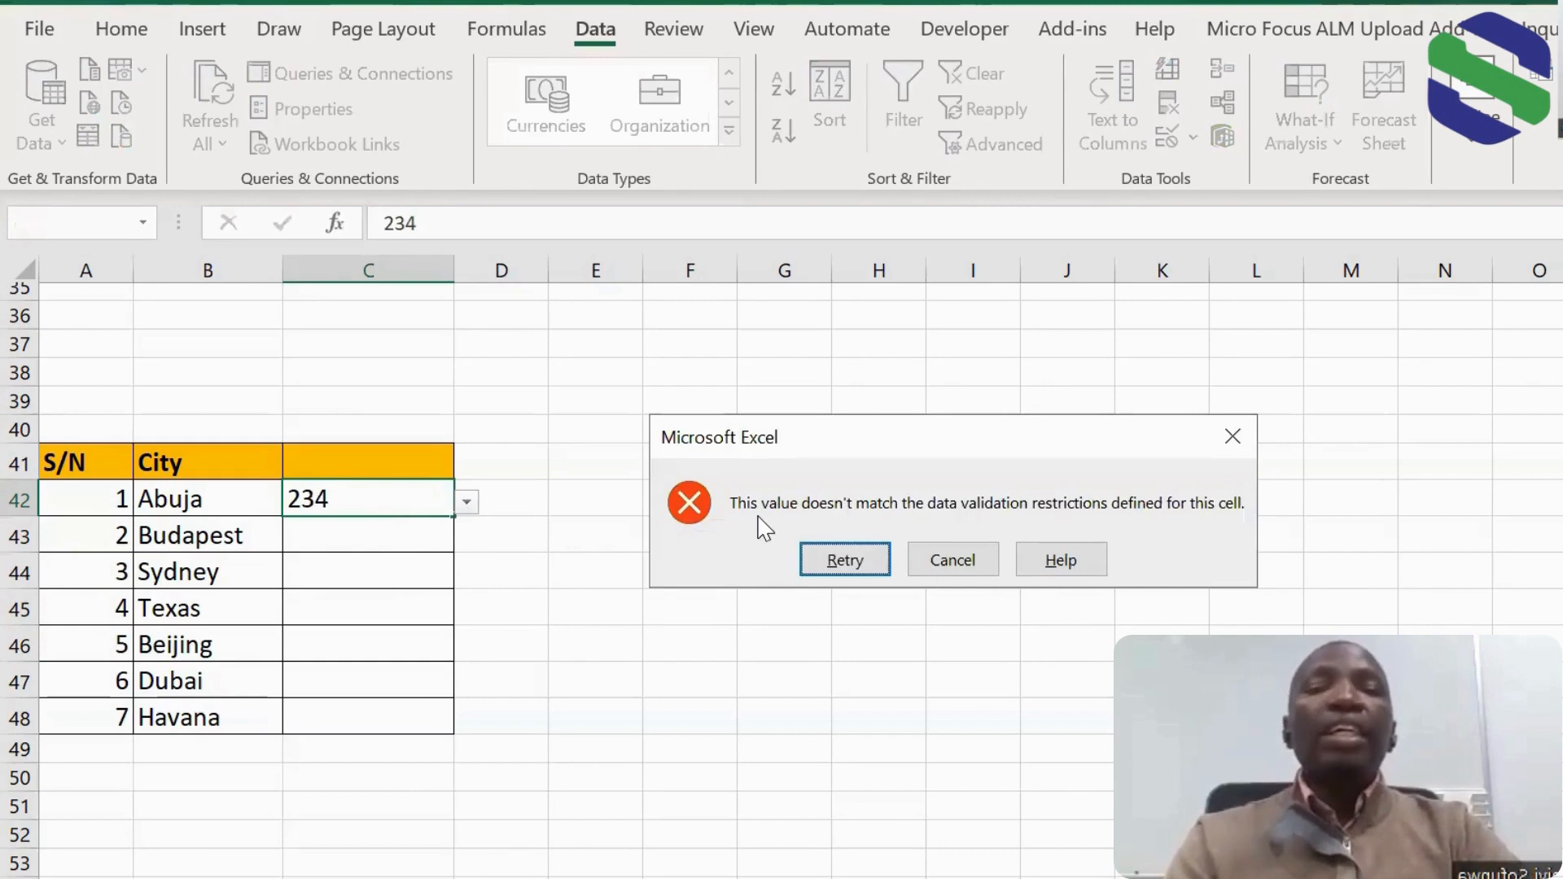
left_click(942, 562)
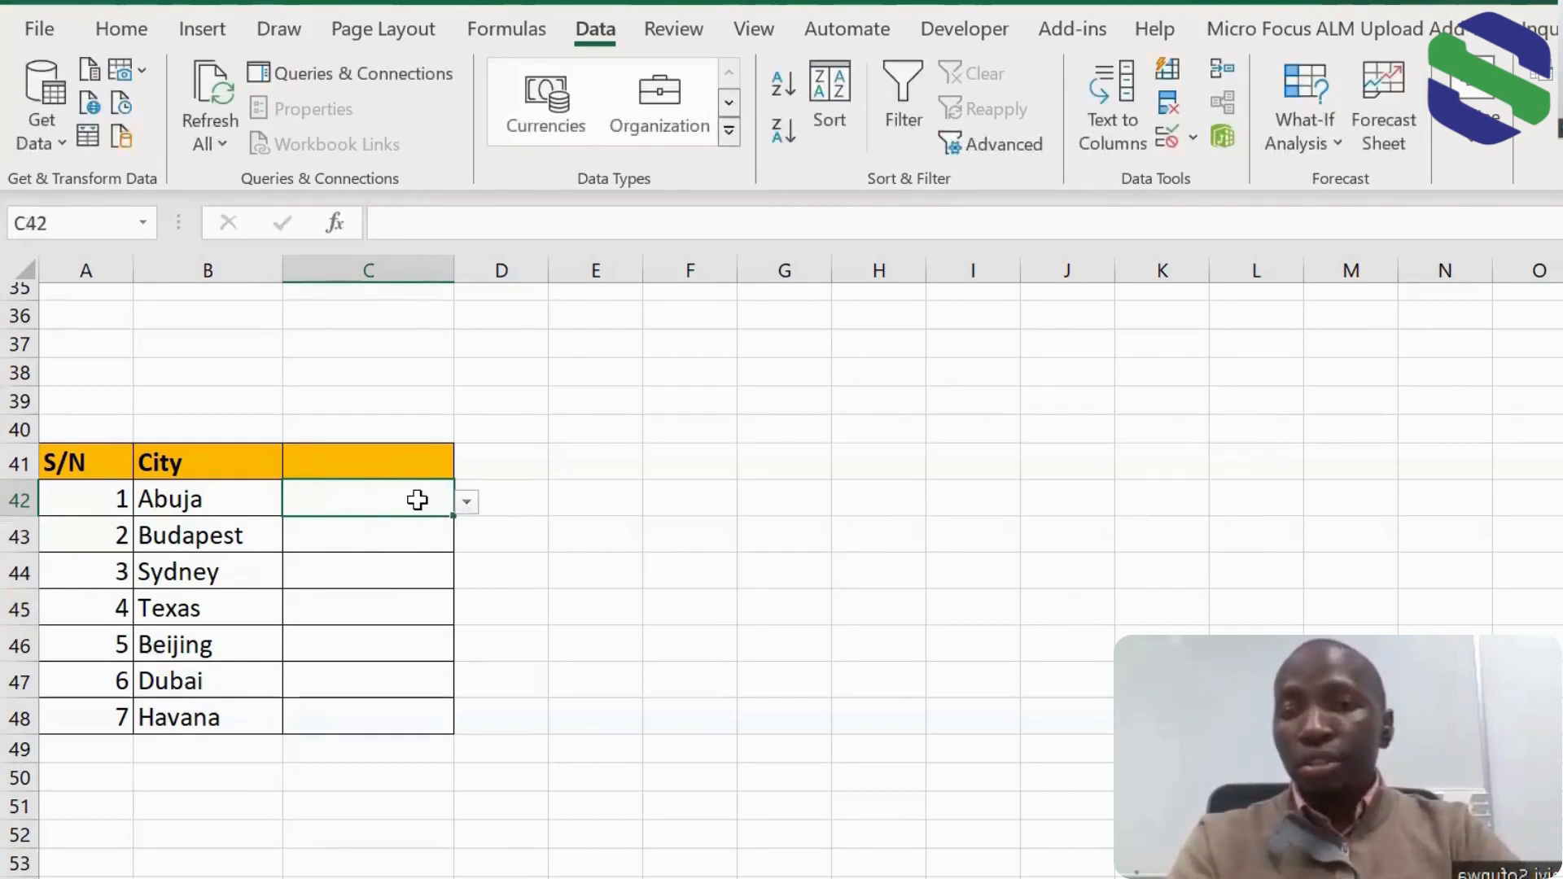
Step: Fill cell C42 down through C48 to copy its validation rule, and start entering 345 in C43 before cancelling it
left_click_drag(453, 519, 415, 727)
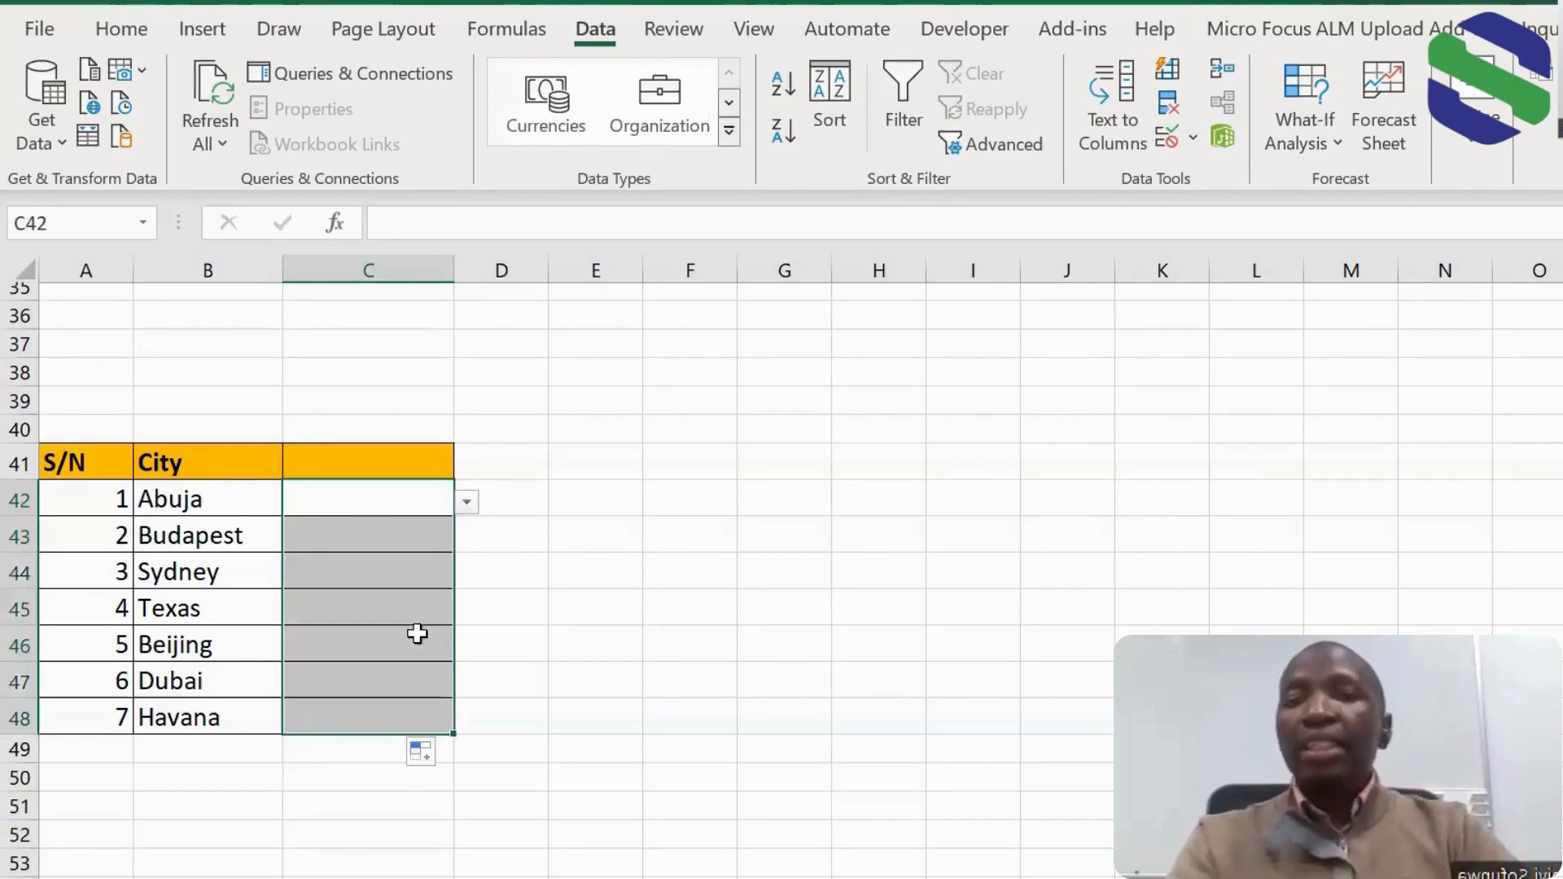
left_click(372, 537)
type("345")
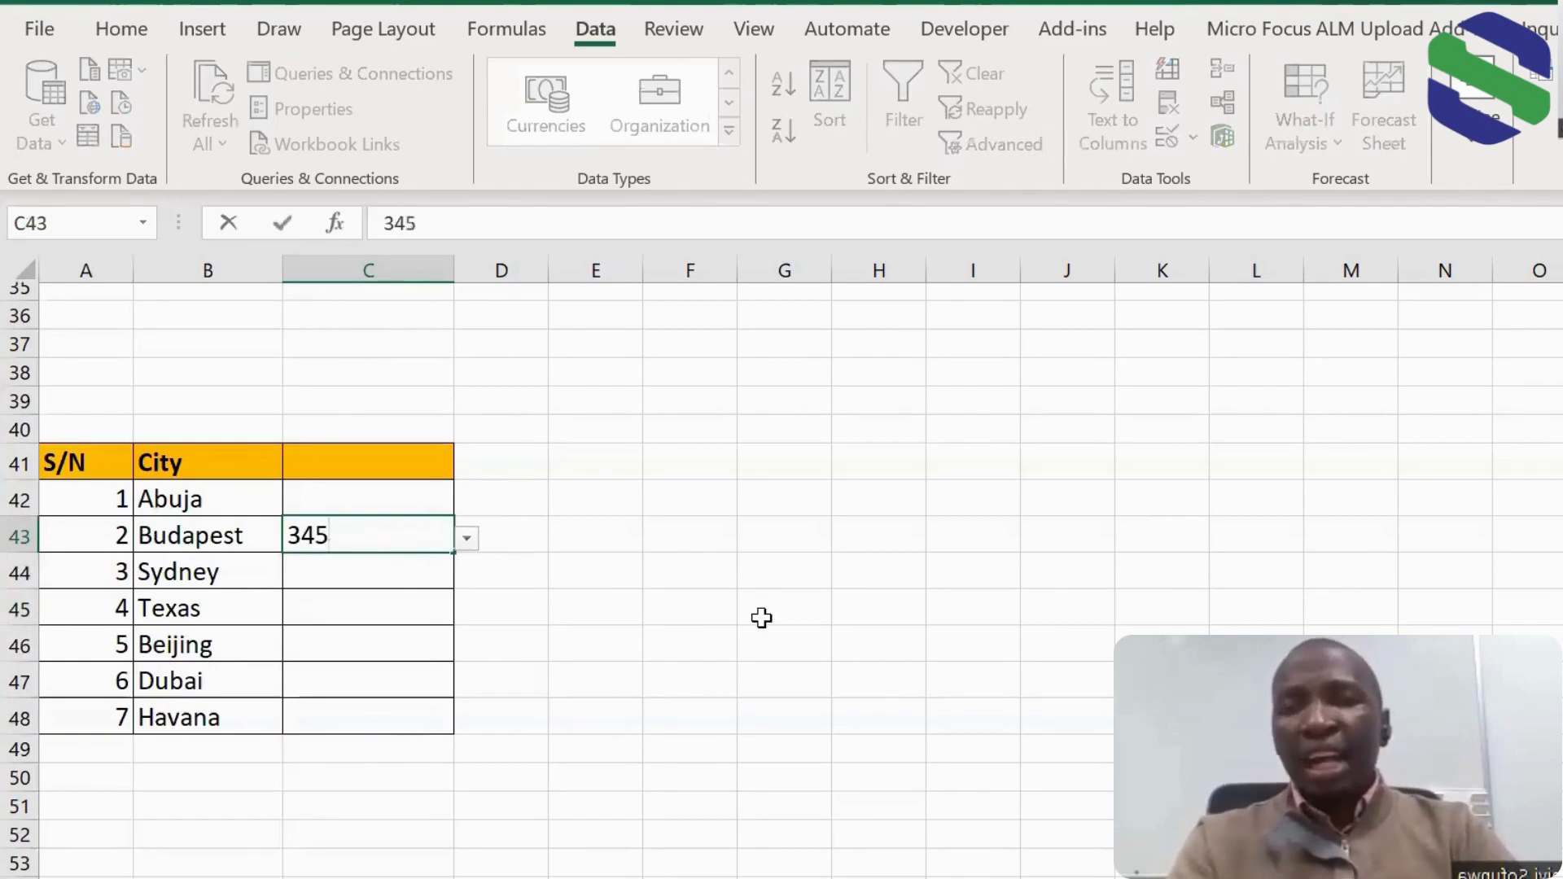
key("Escape")
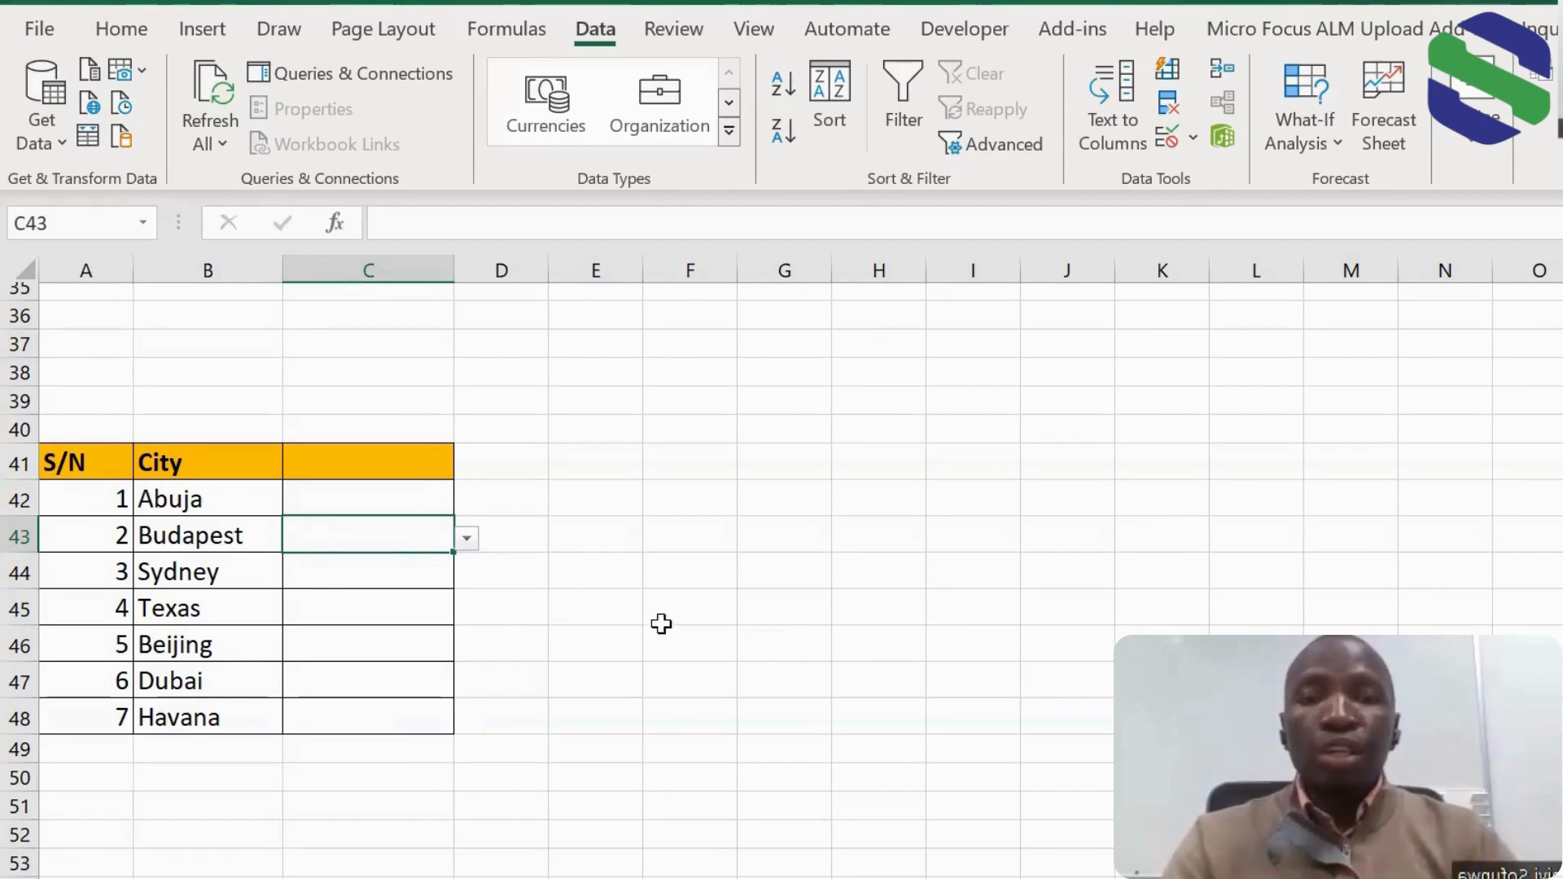
Step: Browse the allowed data types in cell C43's validation settings, try Date, and discard the change
left_click(1197, 140)
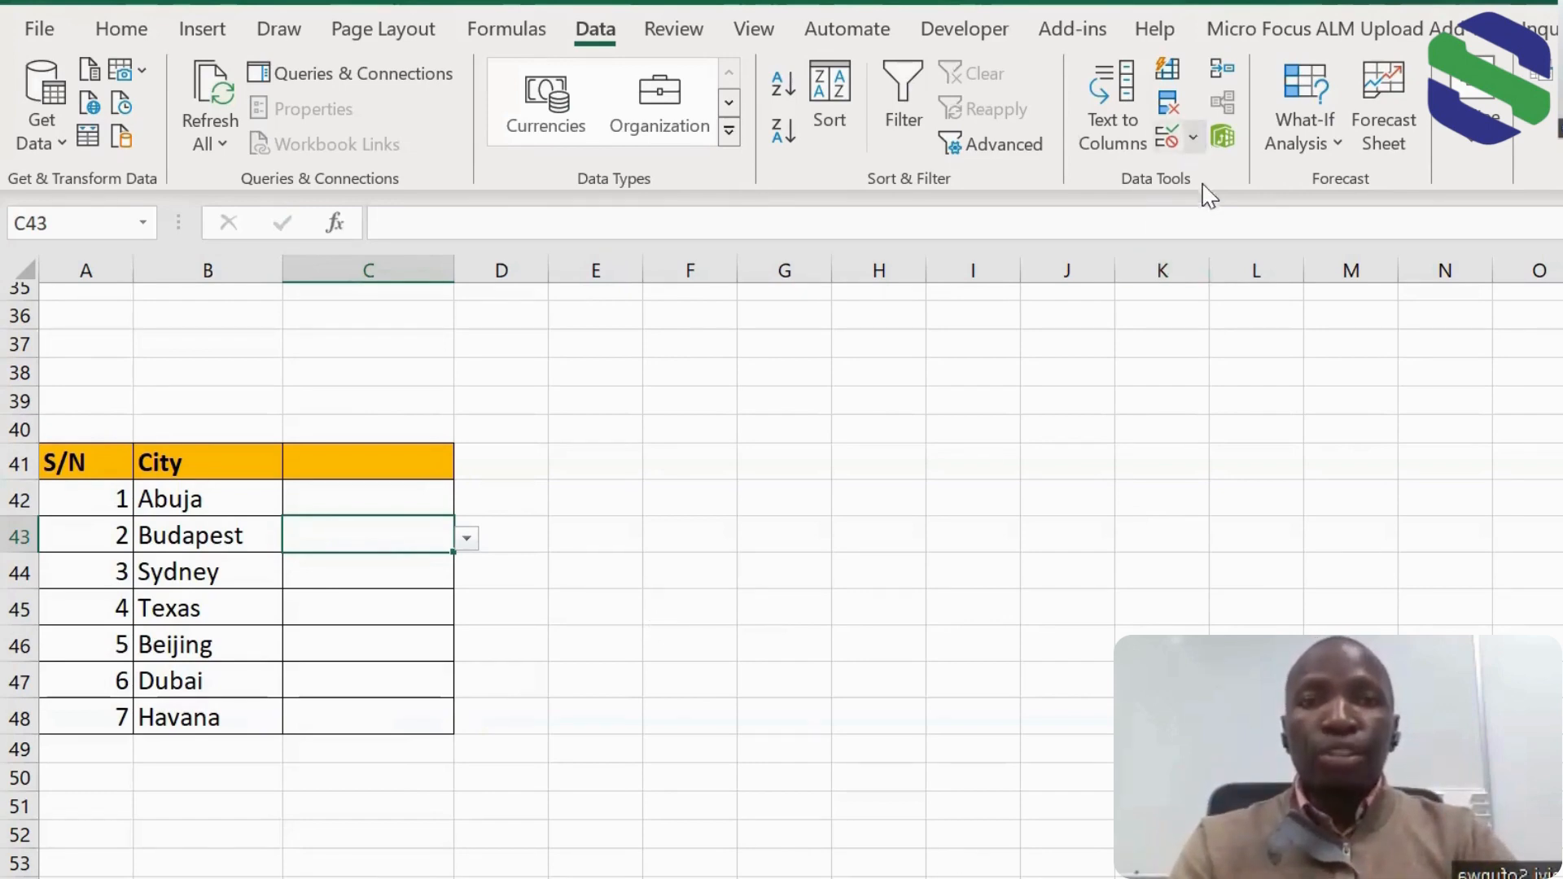
key("Return")
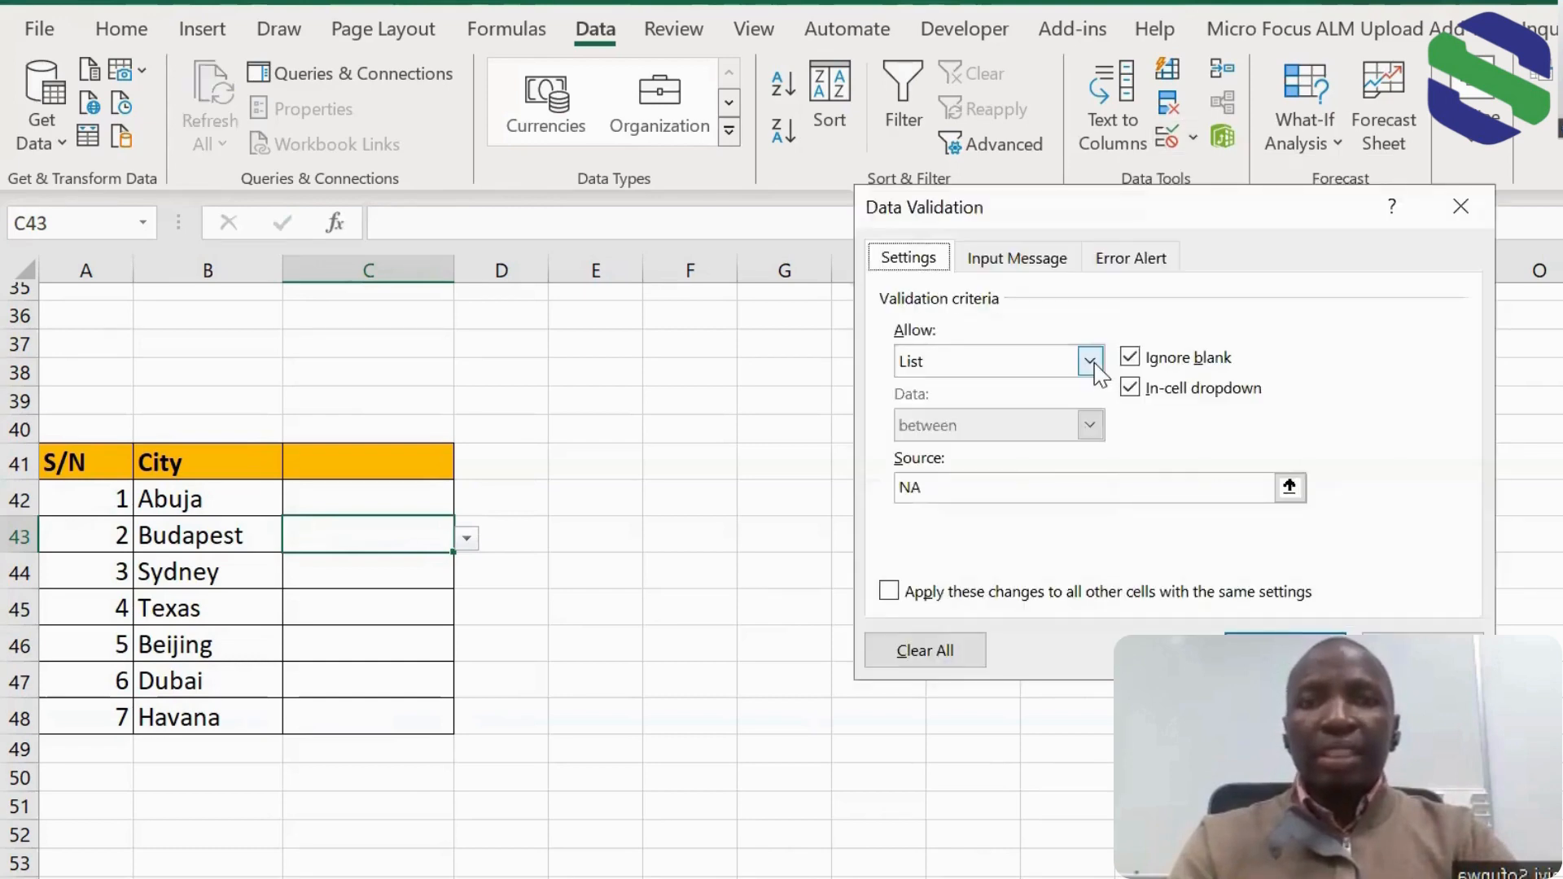
left_click(1090, 361)
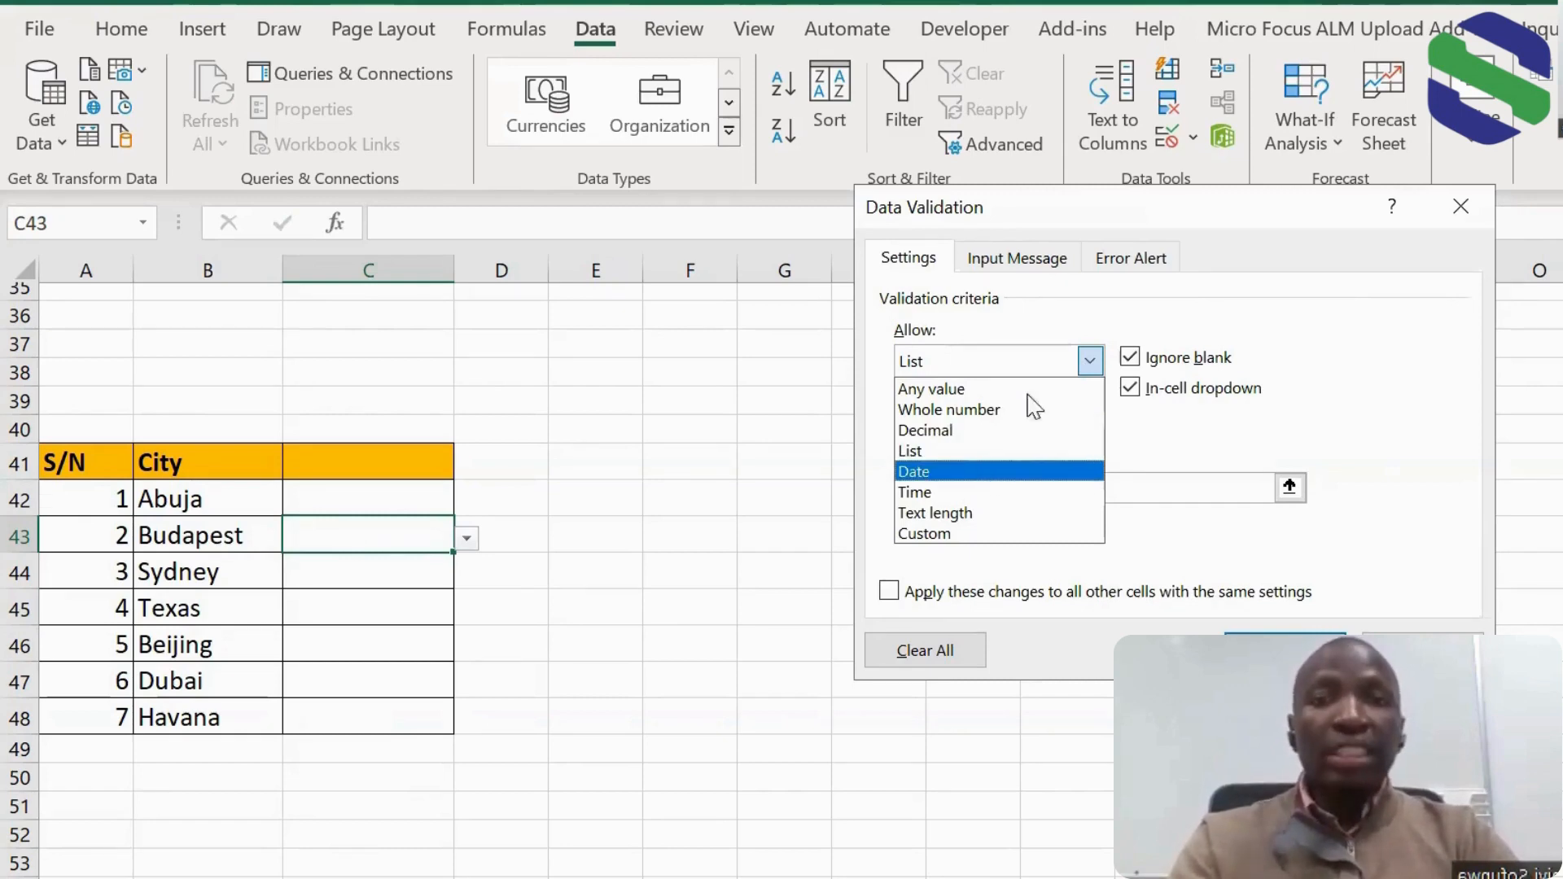
left_click(986, 472)
key("alt+Down")
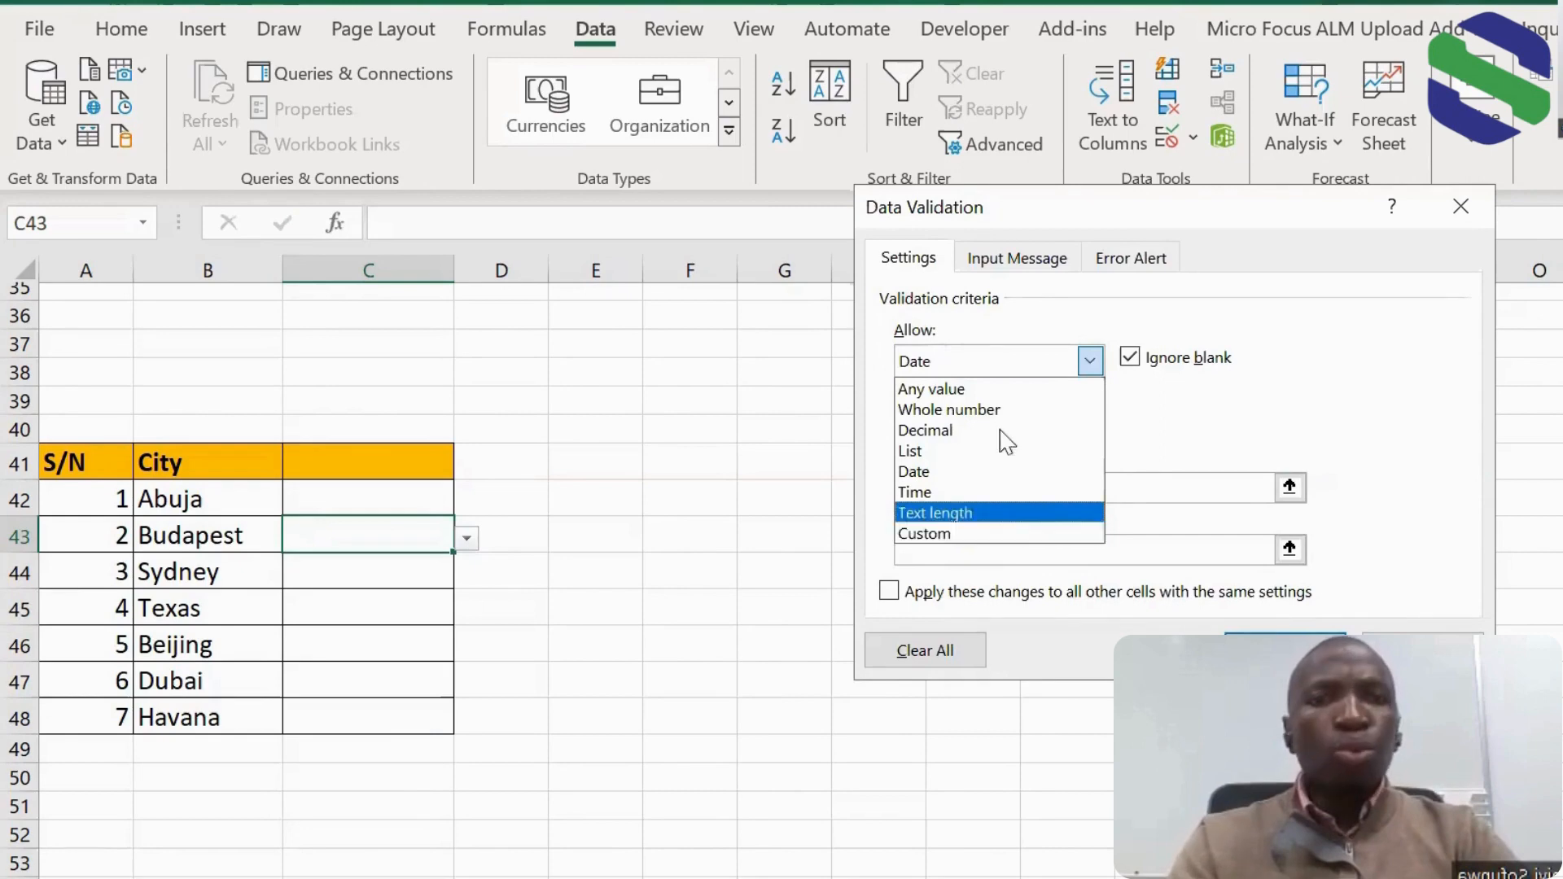
left_click(1457, 210)
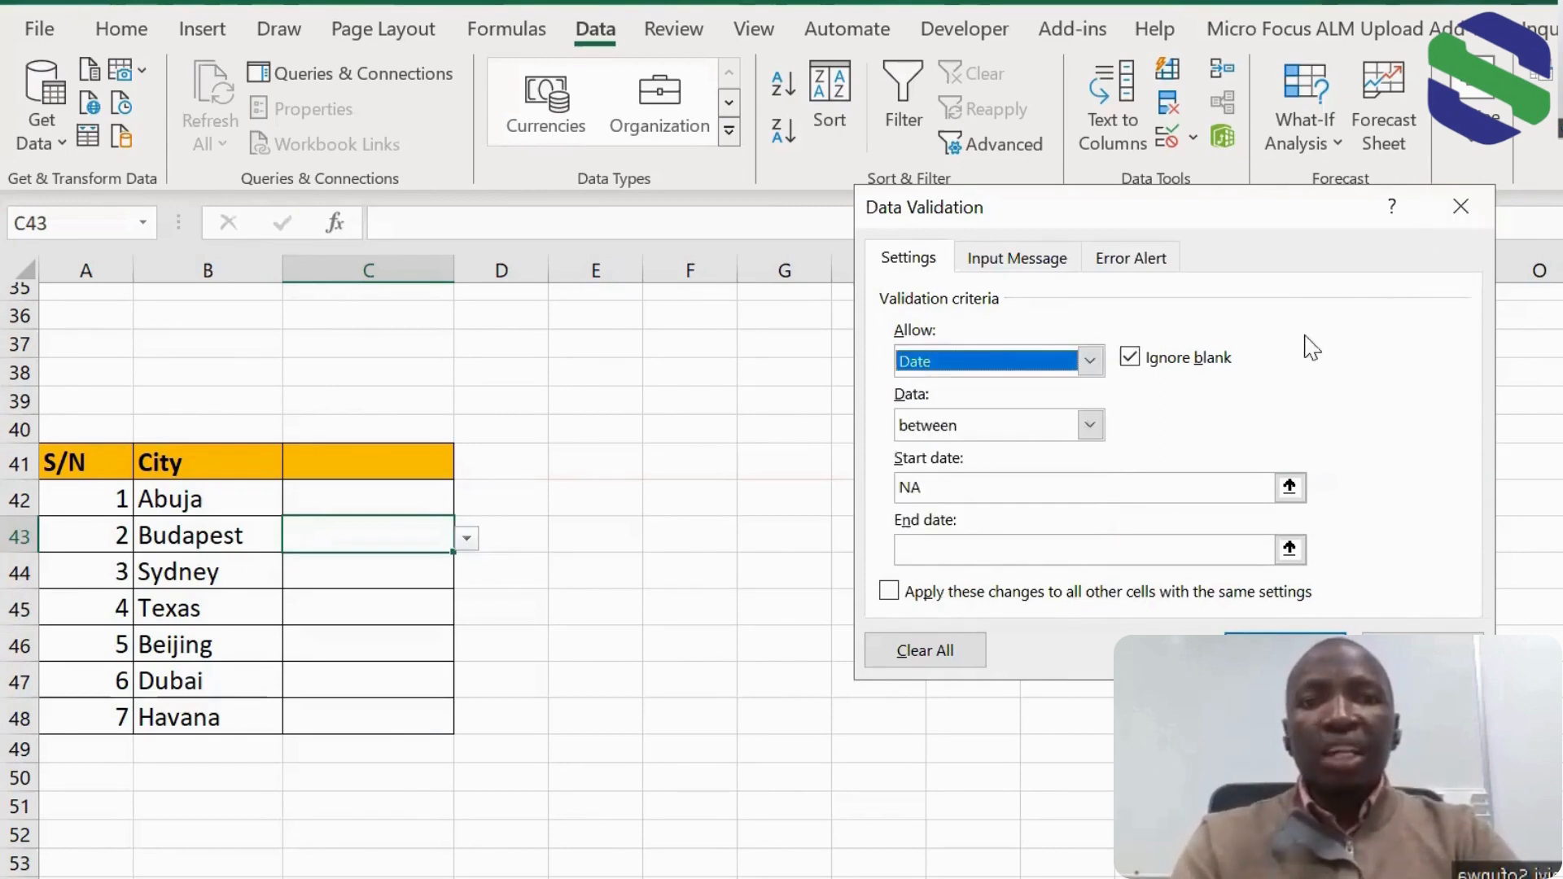
left_click(1422, 650)
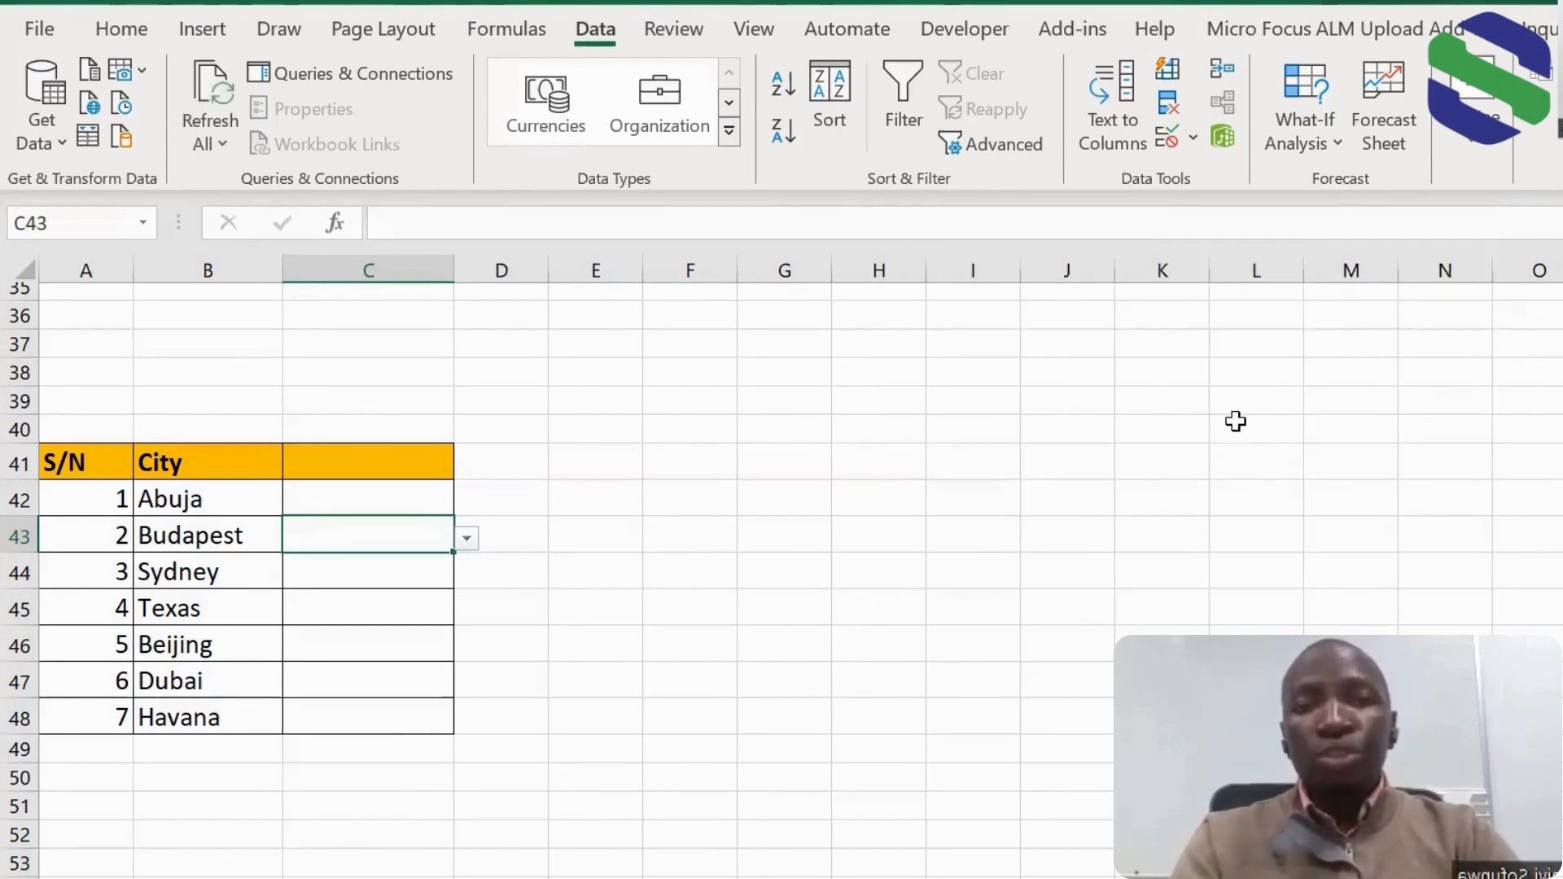